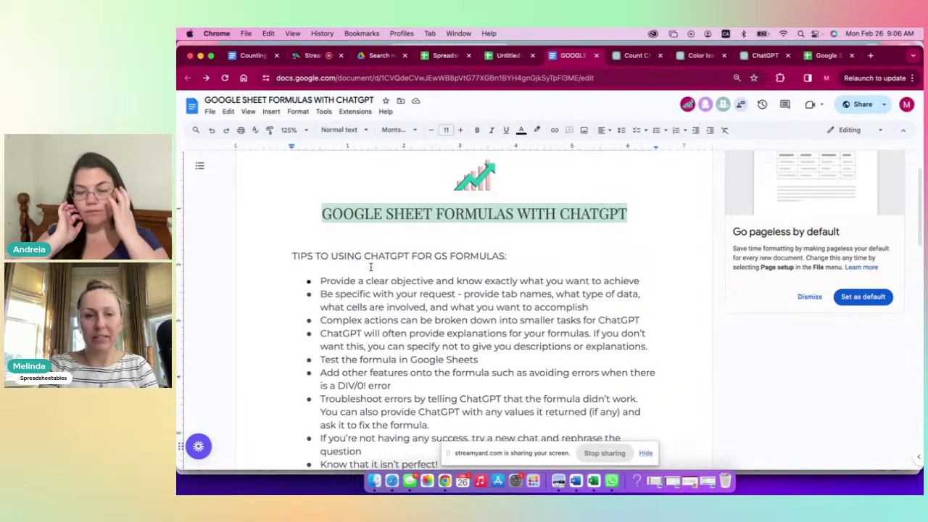
# - Examine the Count Checked Checkboxes chat's COUNTIF answer, highlighting the "Google Sheets formula" wording and the code block's excel label
pyautogui.scroll(-1, 387, 300)
pyautogui.scroll(-1, 388, 300)
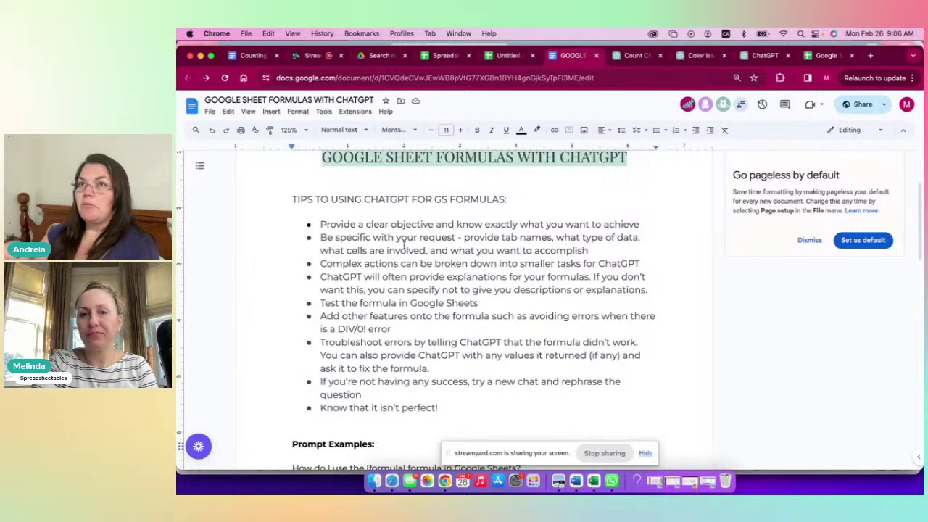
pyautogui.click(647, 58)
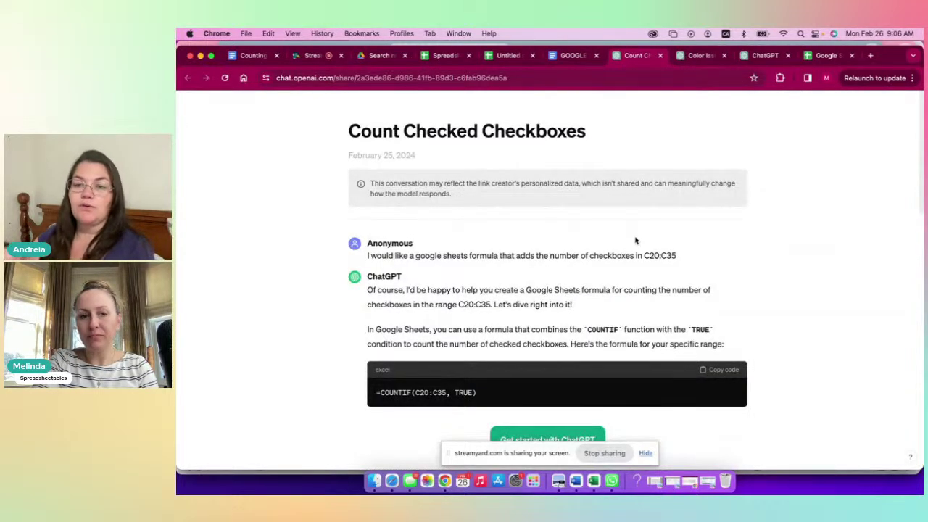
pyautogui.scroll(-3, 636, 239)
pyautogui.scroll(-2, 636, 239)
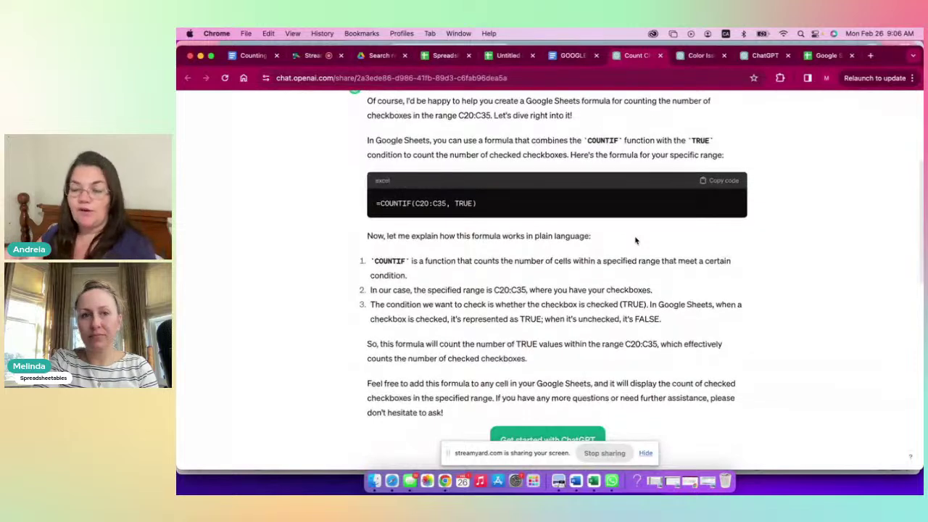
pyautogui.scroll(1, 636, 241)
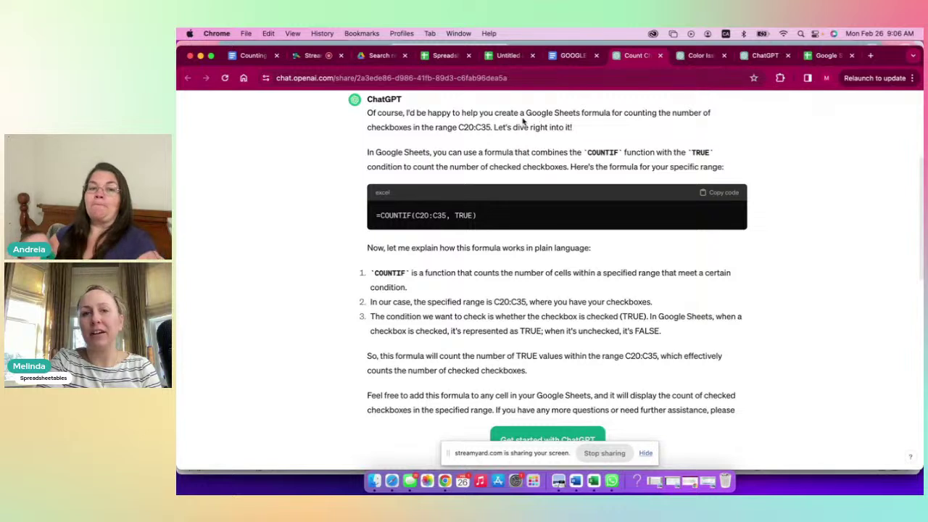
pyautogui.moveTo(527, 114); pyautogui.dragTo(638, 121)
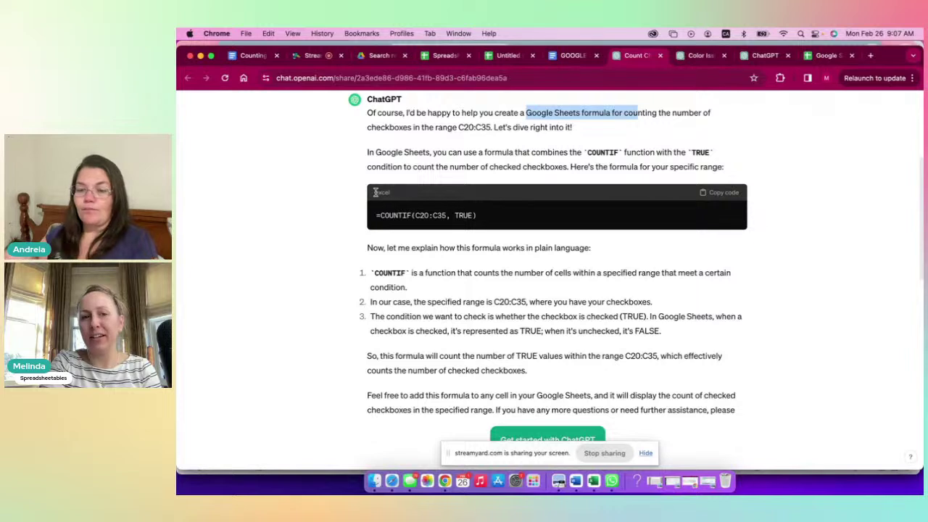
pyautogui.moveTo(375, 192); pyautogui.dragTo(395, 195)
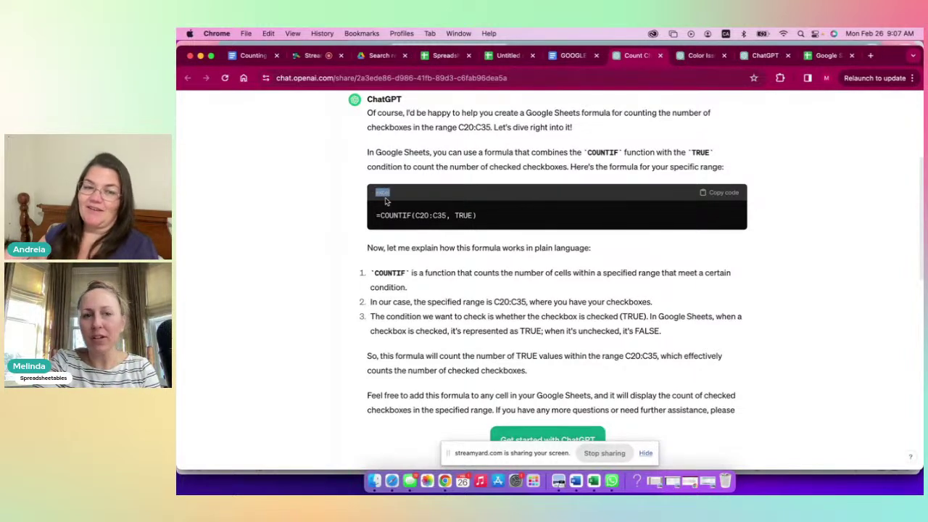
pyautogui.click(473, 164)
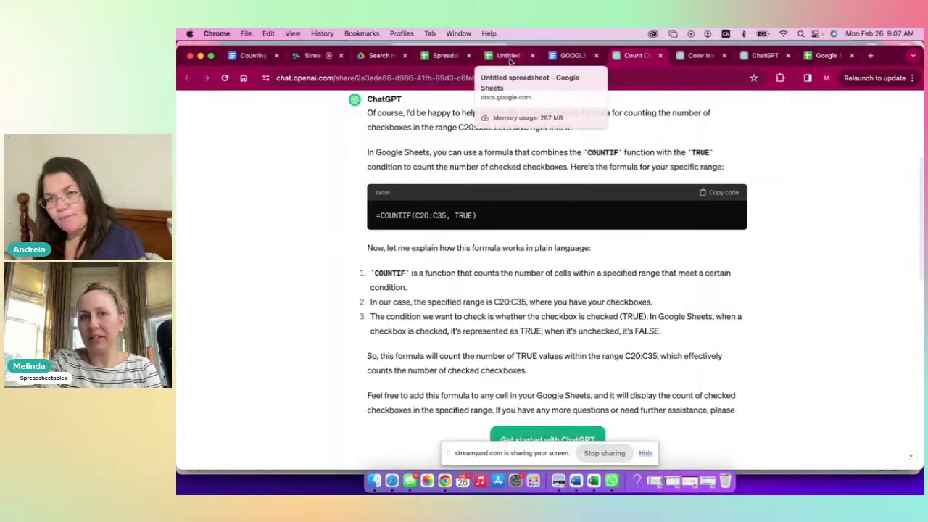
# - Compare the tips in the GOOGLE SHEET FORMULAS WITH CHATGPT document with the request and formula in the Count Checked Checkboxes chat
pyautogui.click(573, 55)
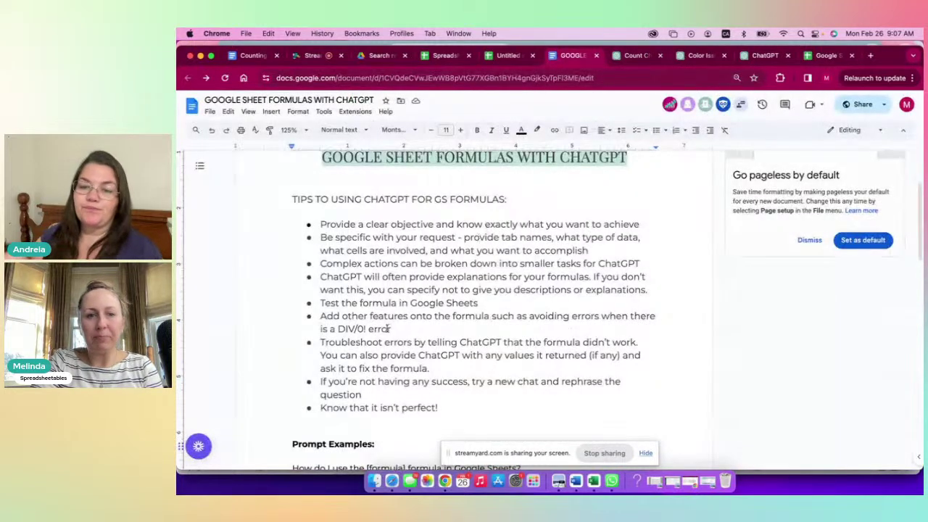
pyautogui.scroll(-2, 369, 342)
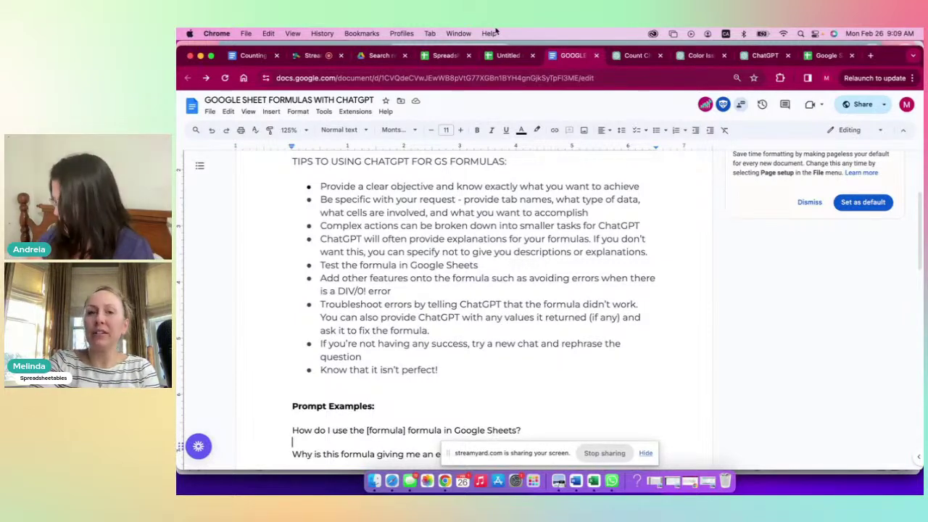
pyautogui.click(633, 57)
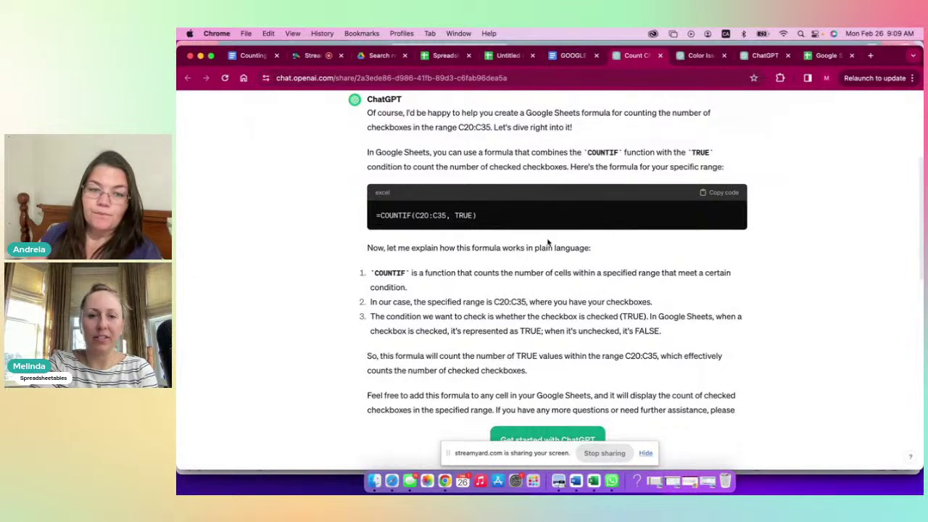
pyautogui.scroll(2, 478, 303)
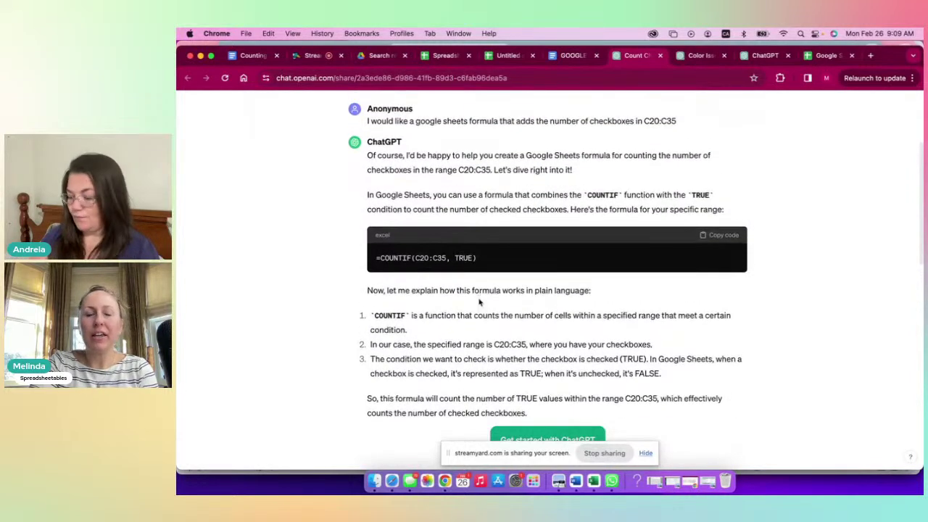
pyautogui.scroll(1, 478, 303)
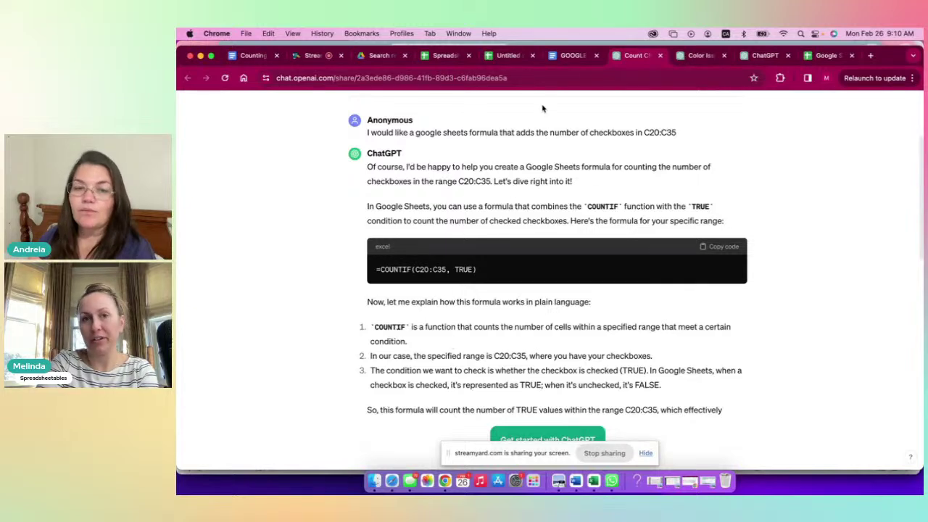
pyautogui.click(573, 55)
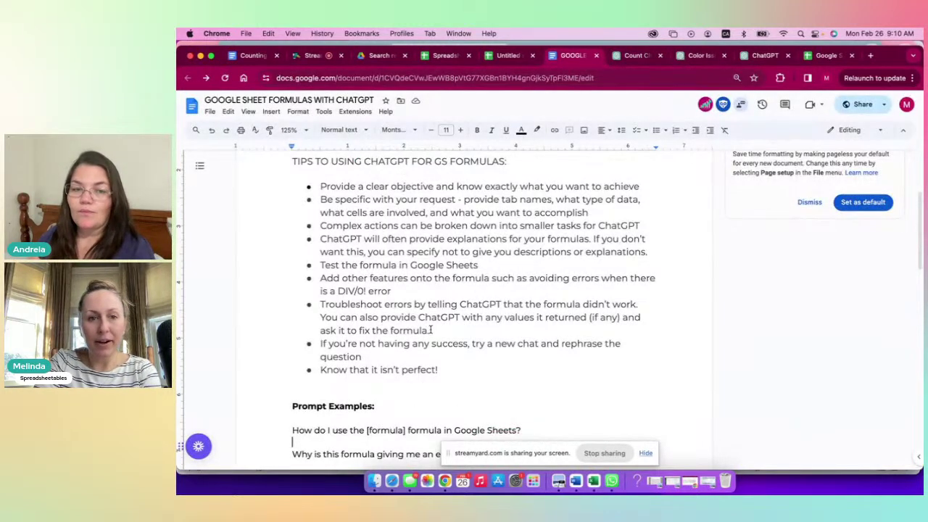
pyautogui.click(632, 56)
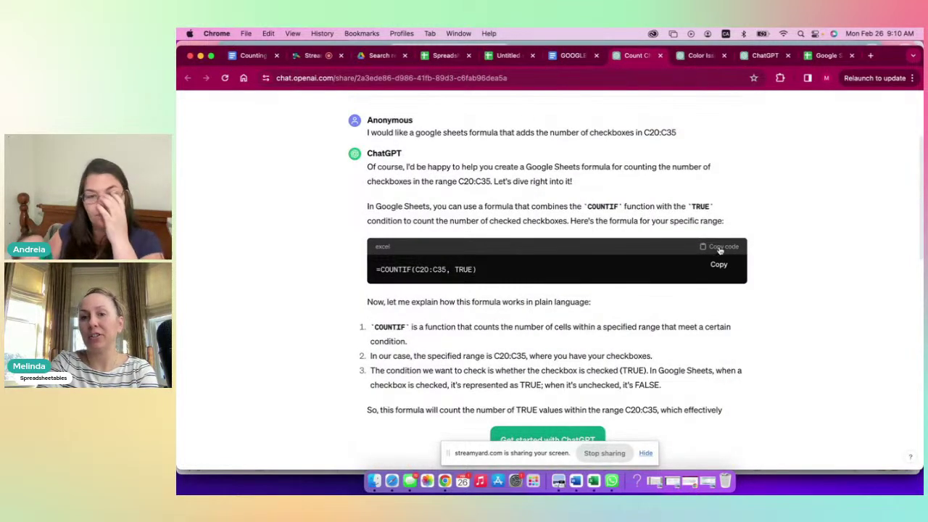
# - Return to the tips document and examine the Prompt Examples about using a formula and explaining a formula error
pyautogui.click(573, 56)
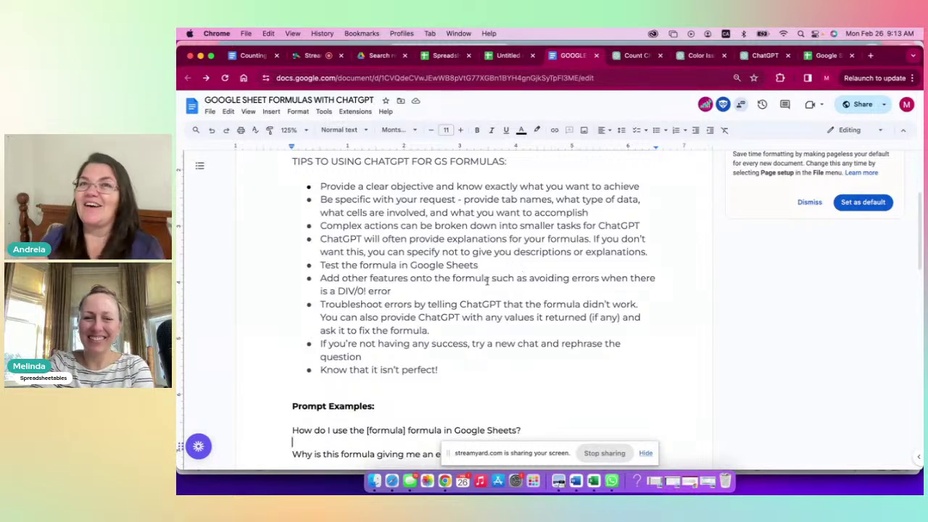
pyautogui.scroll(-2, 485, 281)
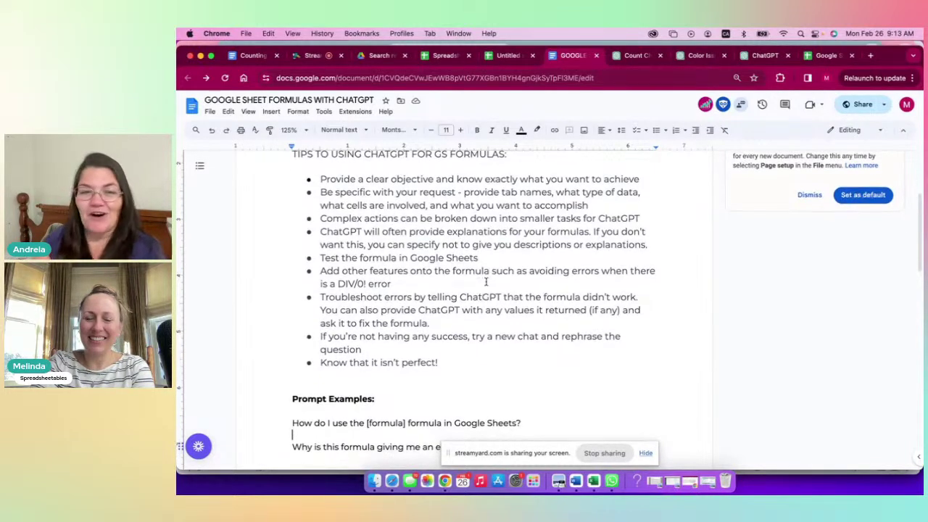
pyautogui.scroll(-2, 486, 281)
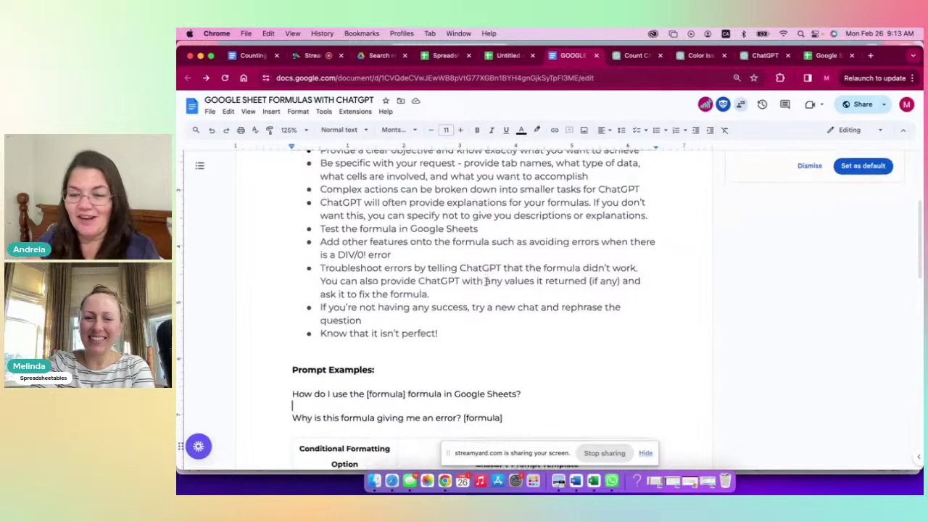
pyautogui.scroll(-10, 486, 281)
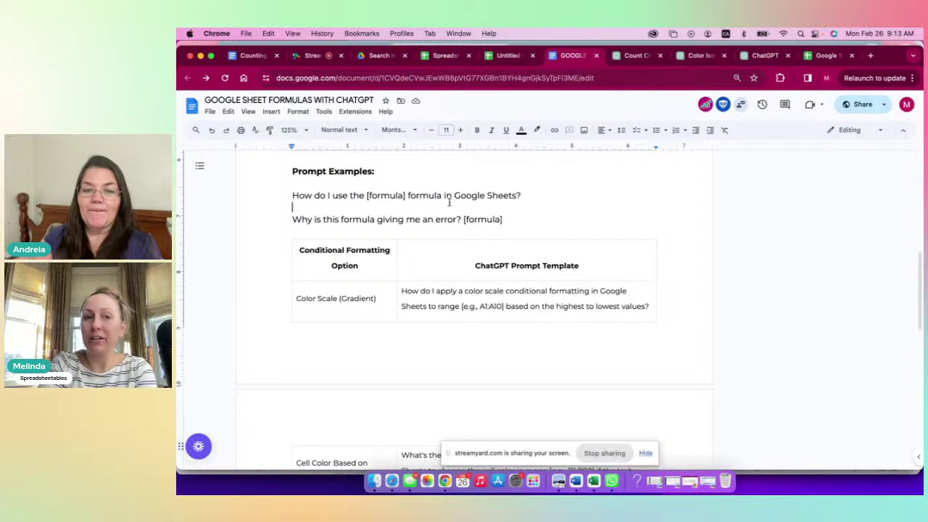
pyautogui.click(523, 195)
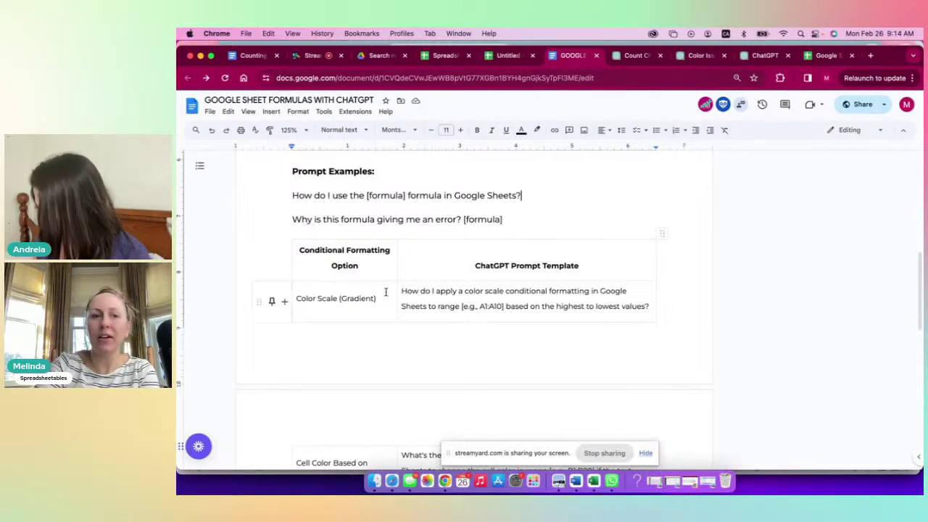
# - Examine the table of ChatGPT prompt templates for the conditional formatting options in the tips document
pyautogui.scroll(-5, 386, 292)
pyautogui.scroll(4, 386, 292)
pyautogui.scroll(3, 386, 292)
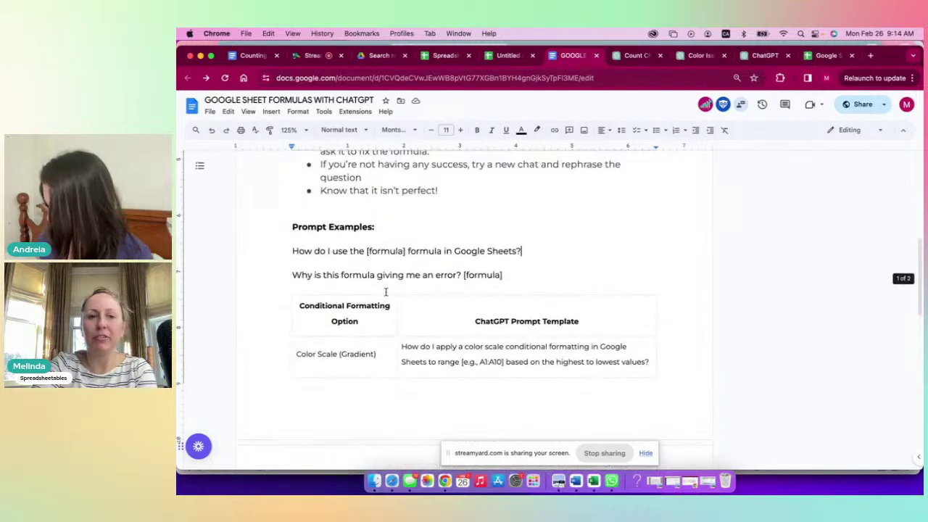
pyautogui.scroll(-5, 385, 292)
pyautogui.scroll(1, 386, 291)
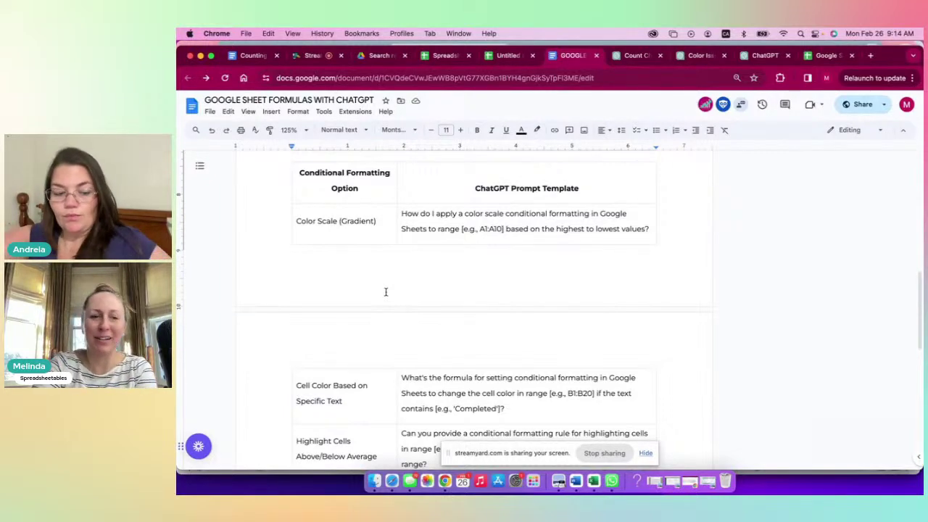
pyautogui.scroll(-3, 422, 344)
pyautogui.scroll(-3, 422, 343)
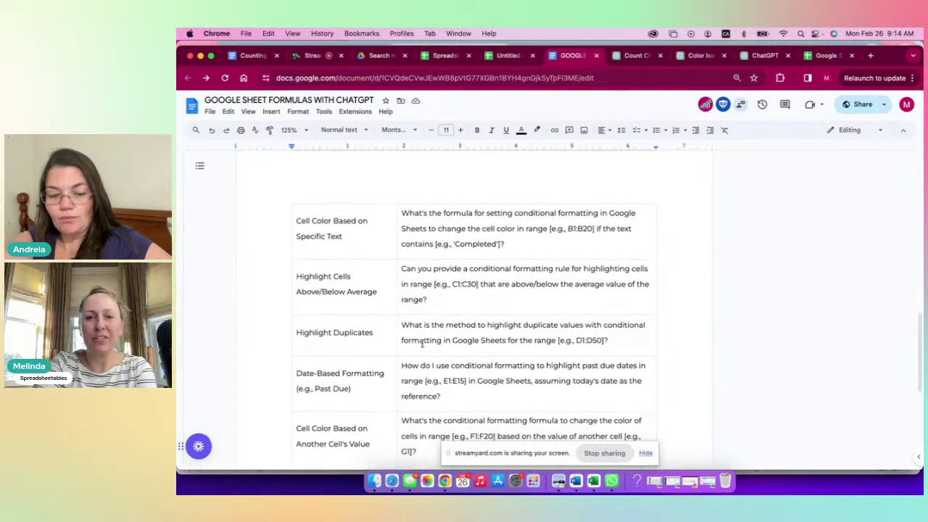
pyautogui.scroll(-1, 422, 344)
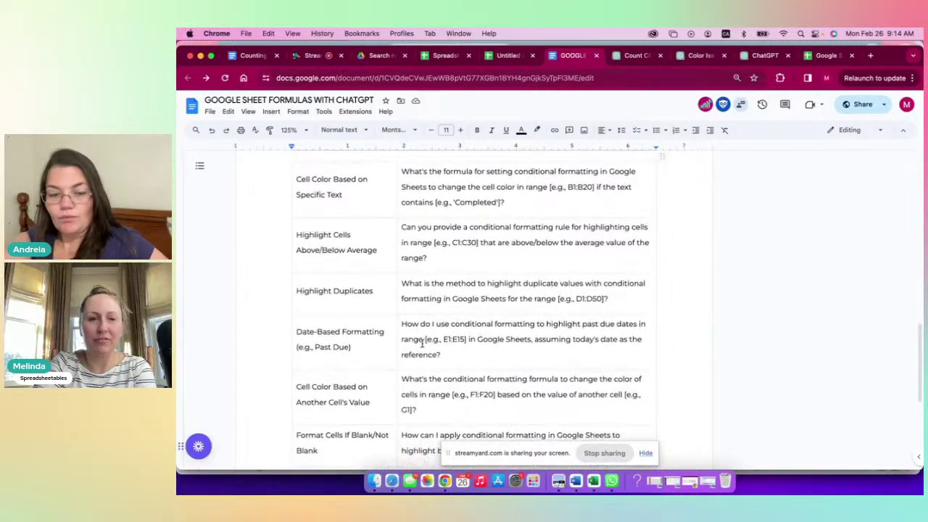
pyautogui.scroll(9, 414, 328)
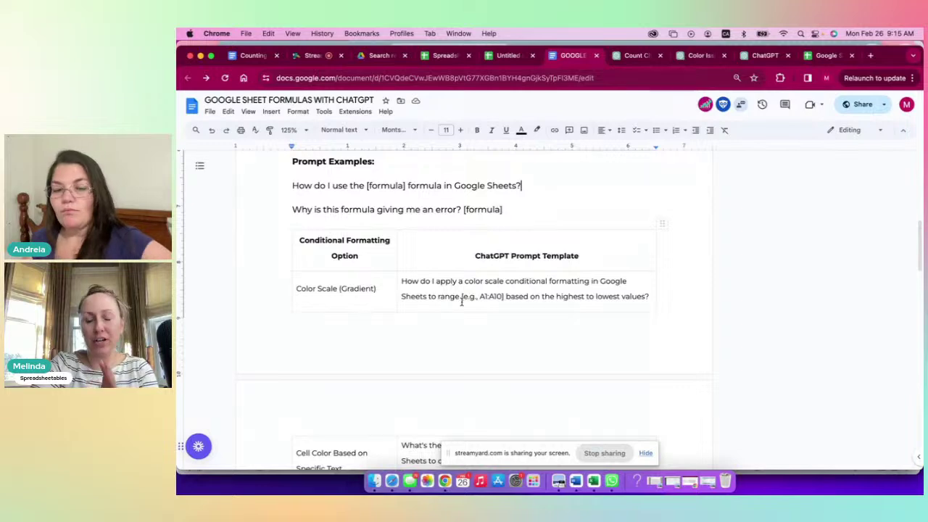
pyautogui.scroll(-1, 461, 302)
pyautogui.scroll(-10, 461, 301)
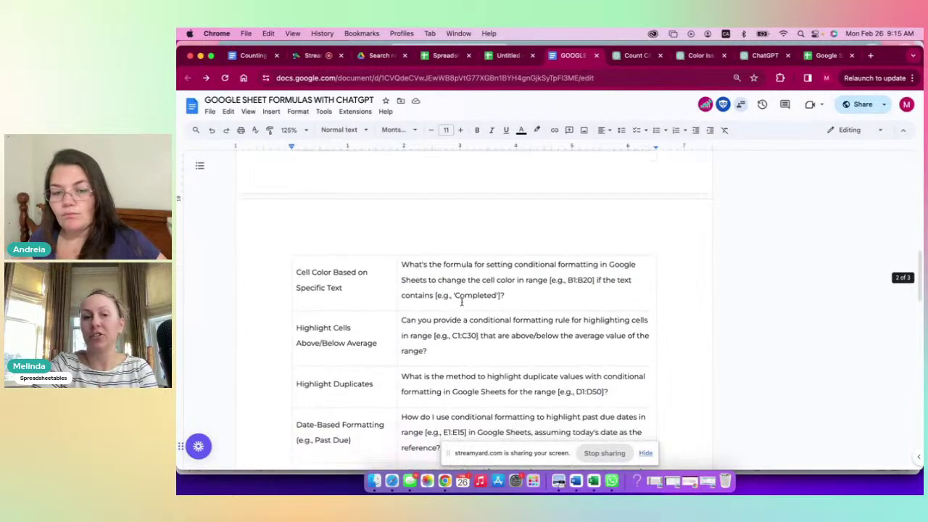
pyautogui.scroll(-3, 462, 302)
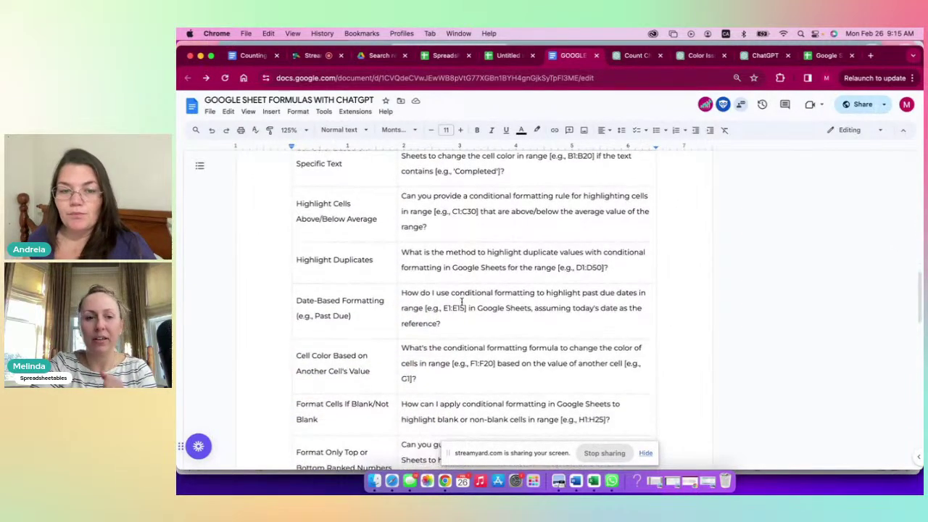
pyautogui.scroll(15, 461, 302)
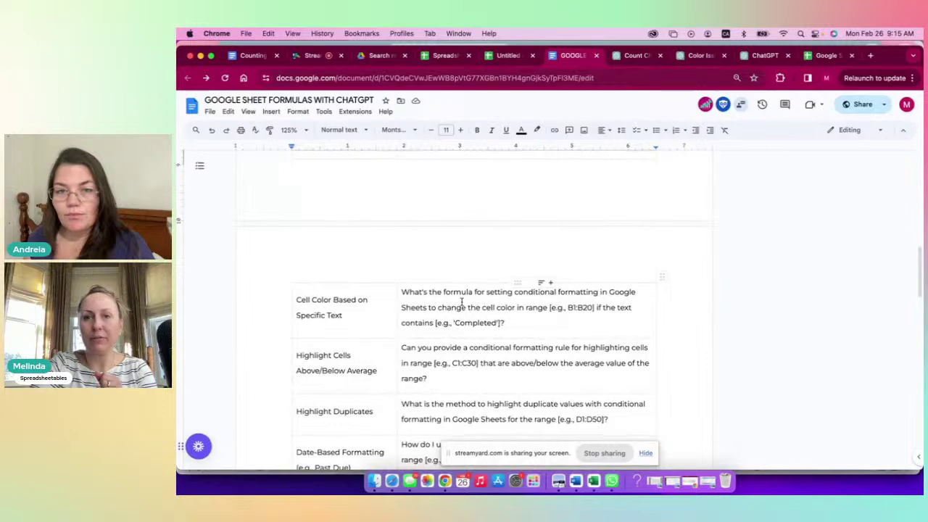
pyautogui.scroll(1, 461, 302)
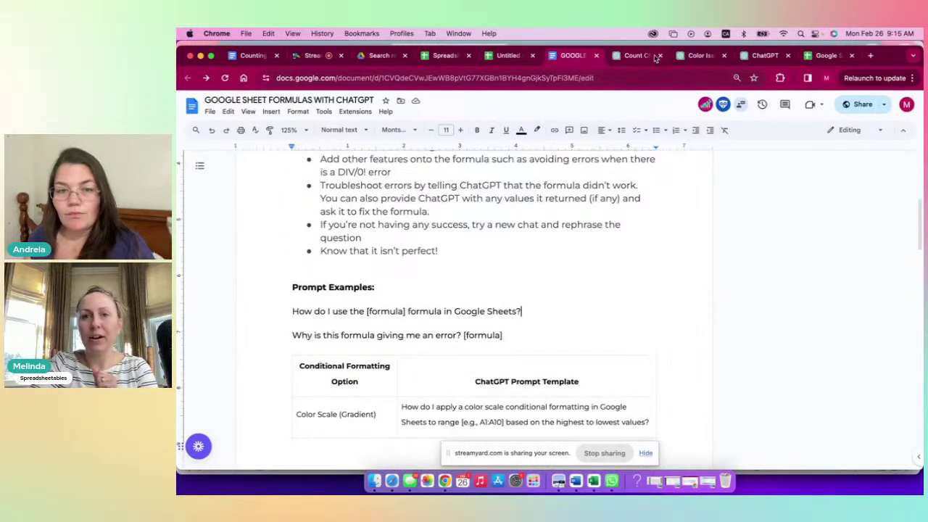
# - Review the Count Checked Checkboxes chat from the original C20:C35 request through the follow-up about empty checkboxes and its modified formula
pyautogui.click(636, 56)
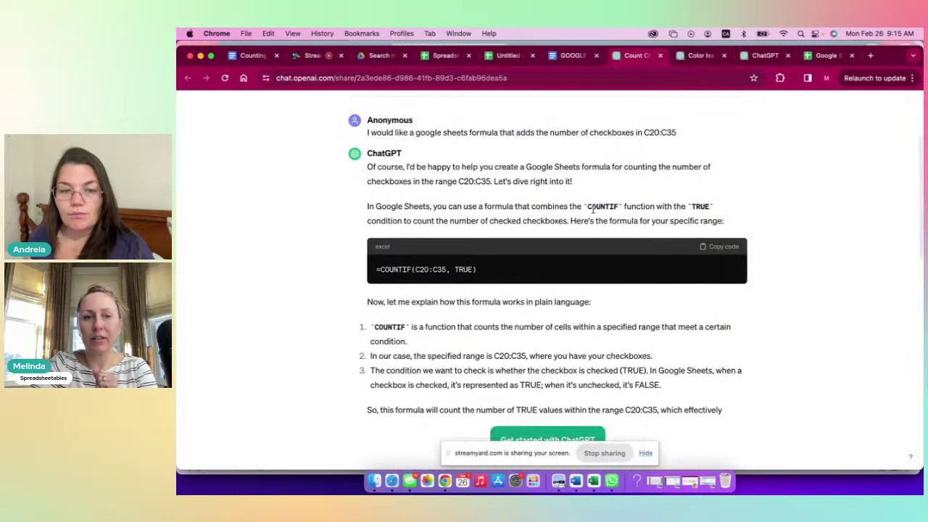
pyautogui.scroll(3, 593, 210)
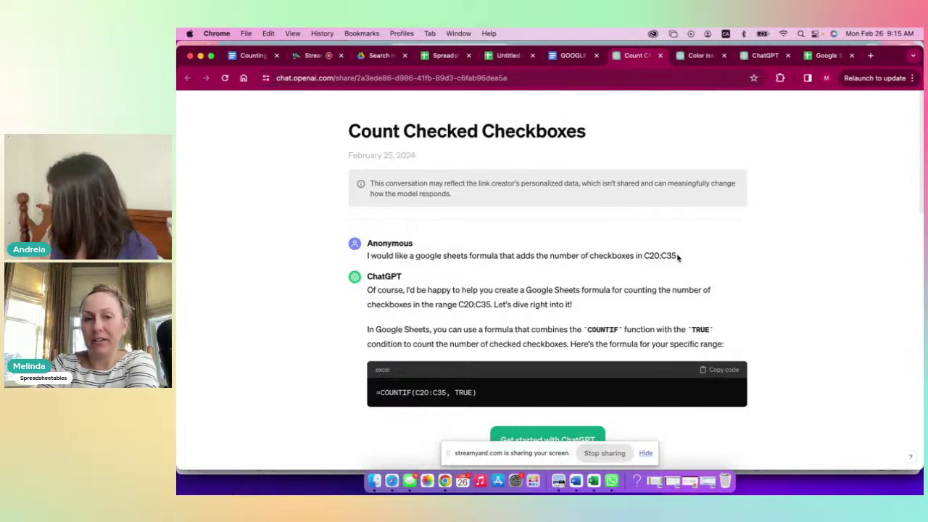
pyautogui.scroll(-2, 441, 378)
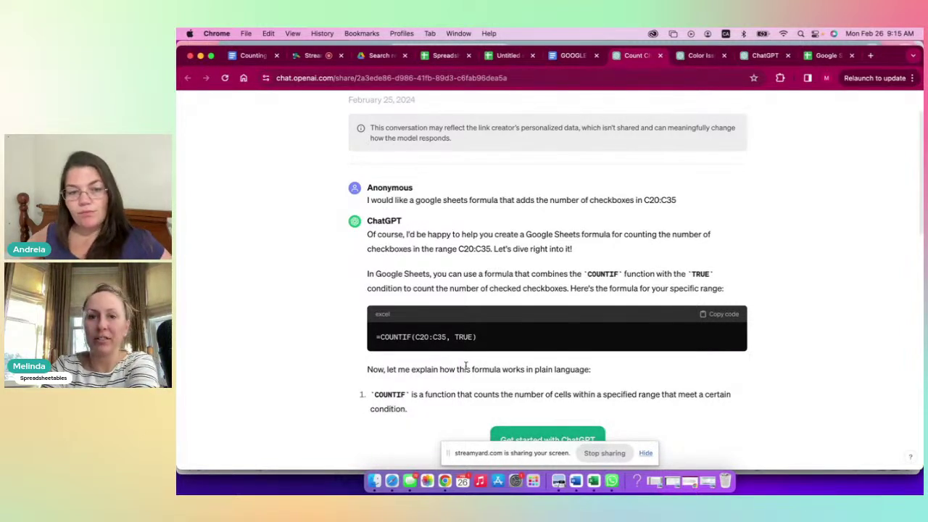
pyautogui.scroll(-10, 466, 365)
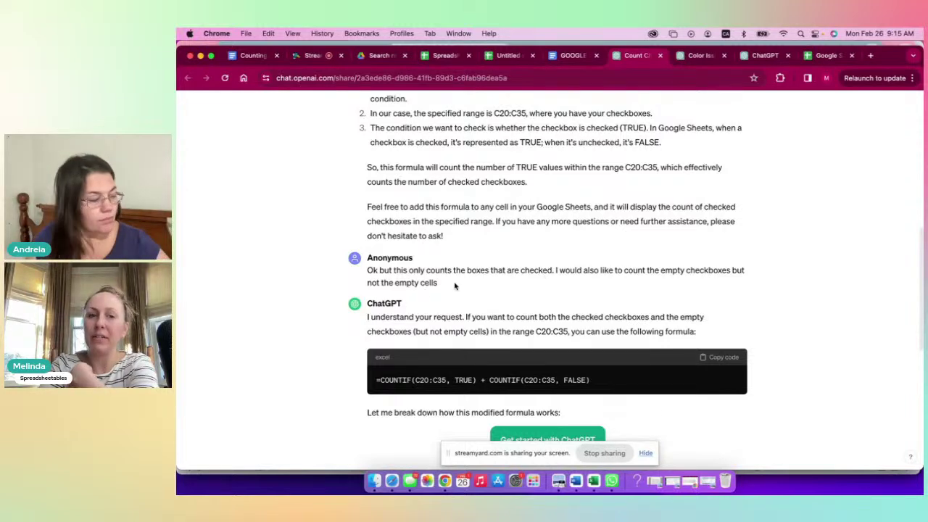
pyautogui.scroll(-1, 458, 292)
pyautogui.scroll(-2, 457, 292)
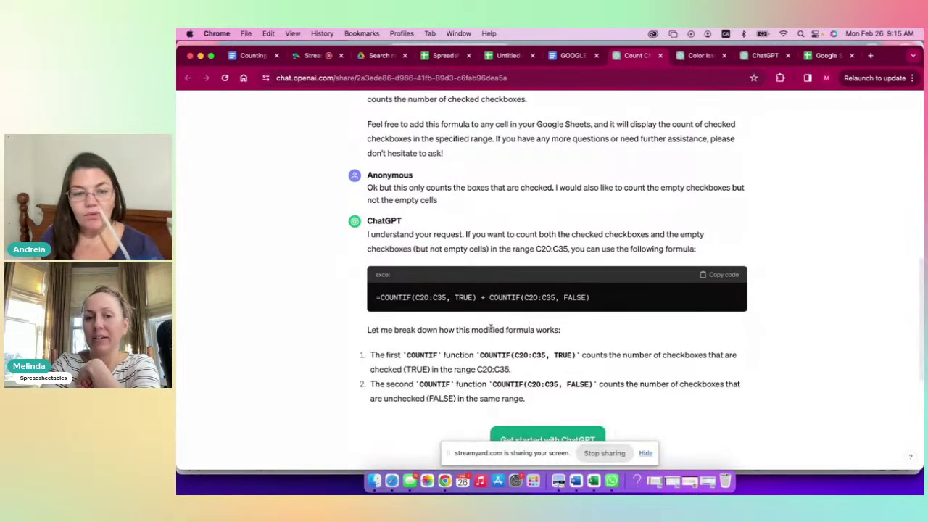
pyautogui.scroll(-3, 510, 347)
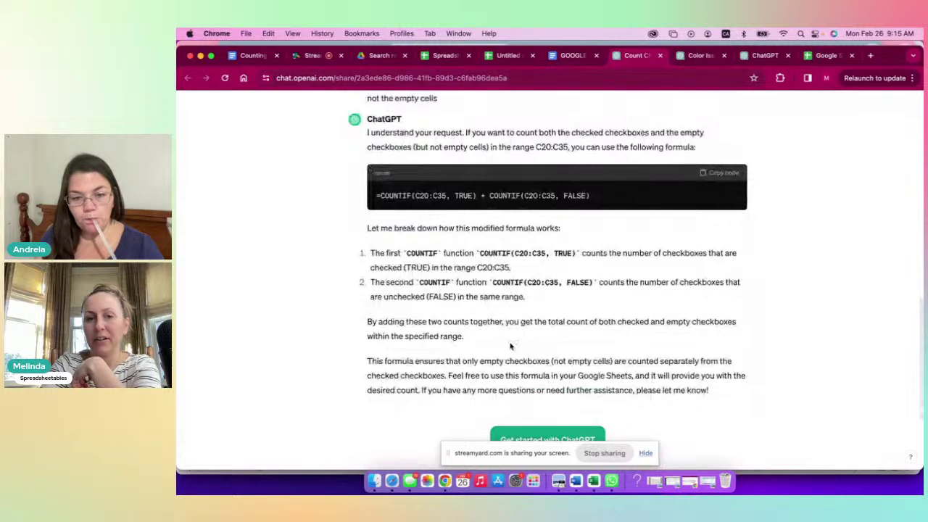
pyautogui.scroll(6, 512, 300)
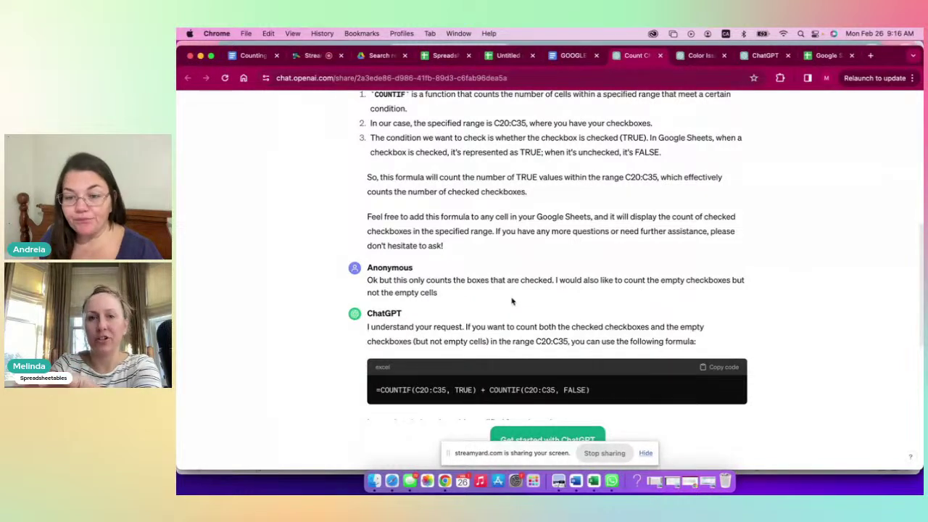
# - Examine the Color Issue with Formula chat from the SPARKLINE color question through the line chart sparkline explanation
pyautogui.click(701, 57)
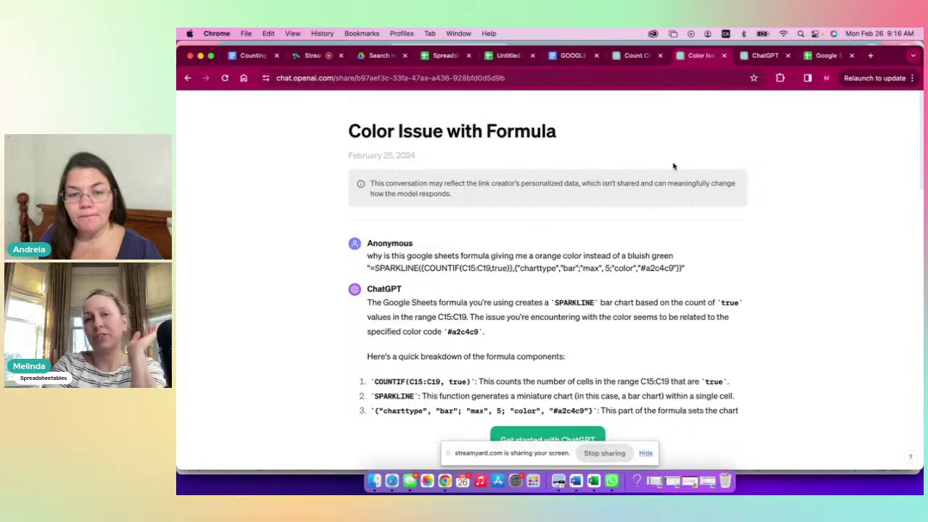
pyautogui.scroll(-1, 580, 241)
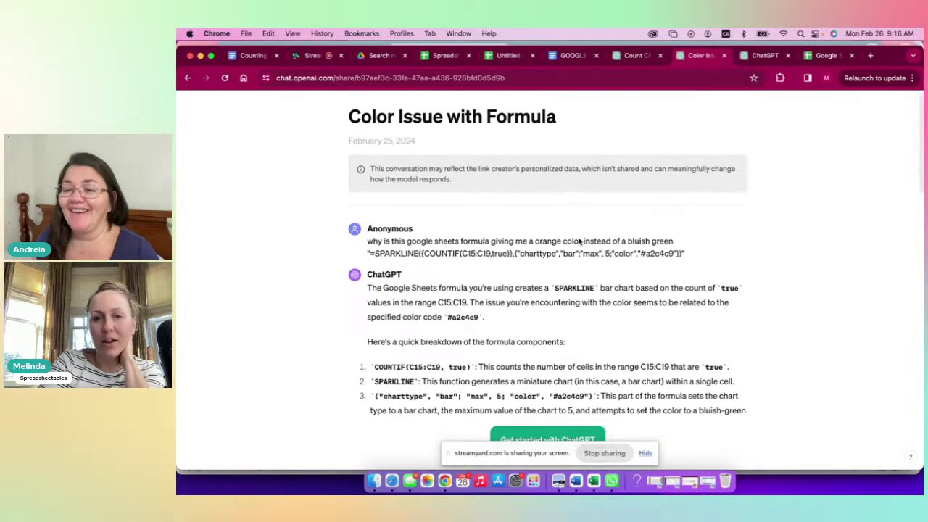
pyautogui.scroll(-3, 580, 241)
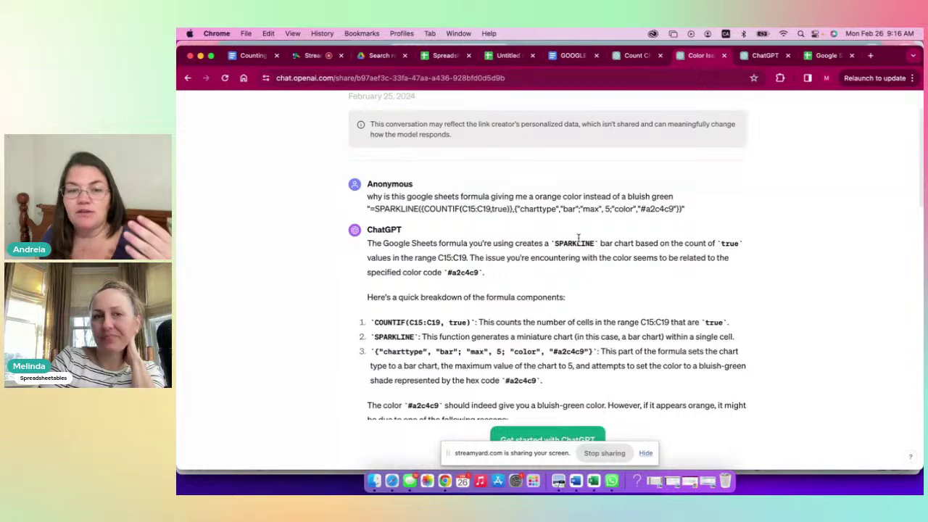
pyautogui.scroll(-5, 578, 241)
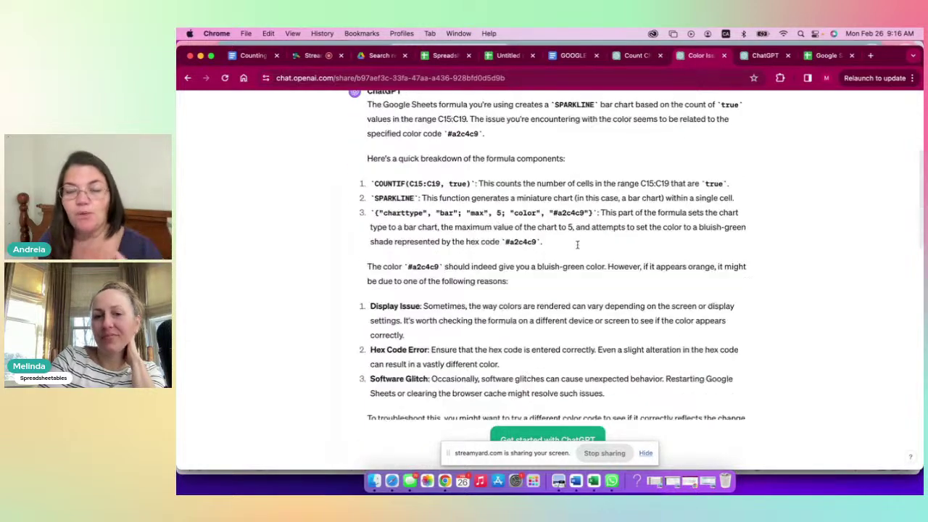
pyautogui.scroll(-6, 578, 245)
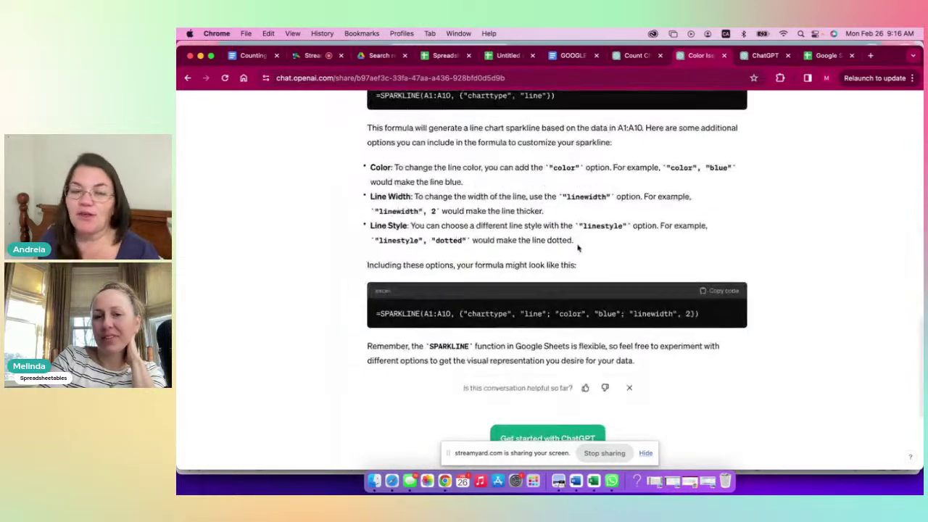
pyautogui.scroll(2, 593, 300)
pyautogui.scroll(1, 593, 300)
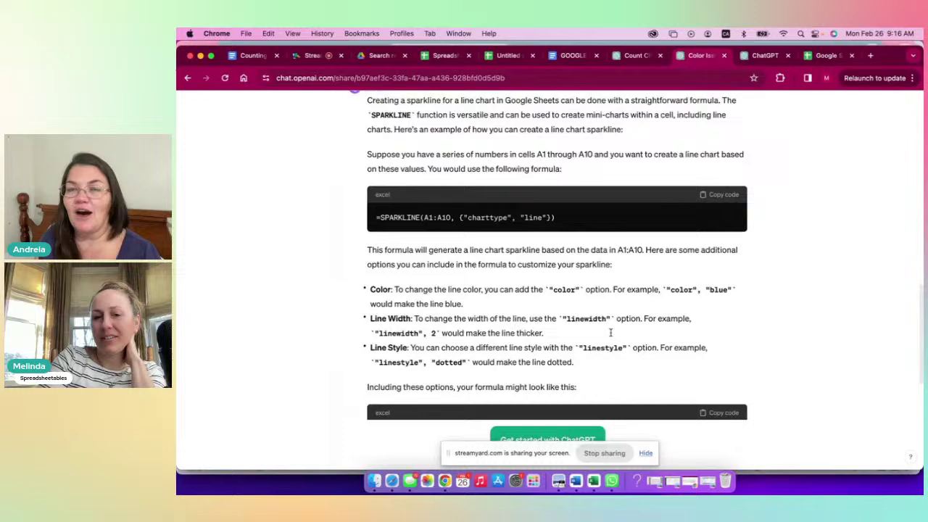
# - Hide the screen-sharing notice and highlight the hex color code a2c4c9 in the chat's opening SPARKLINE question
pyautogui.click(647, 455)
pyautogui.click(648, 453)
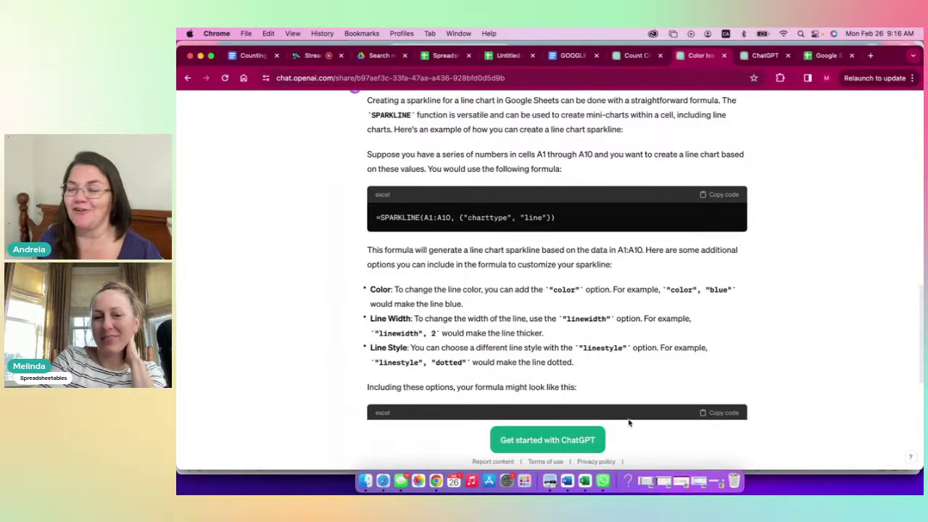
pyautogui.scroll(10, 551, 303)
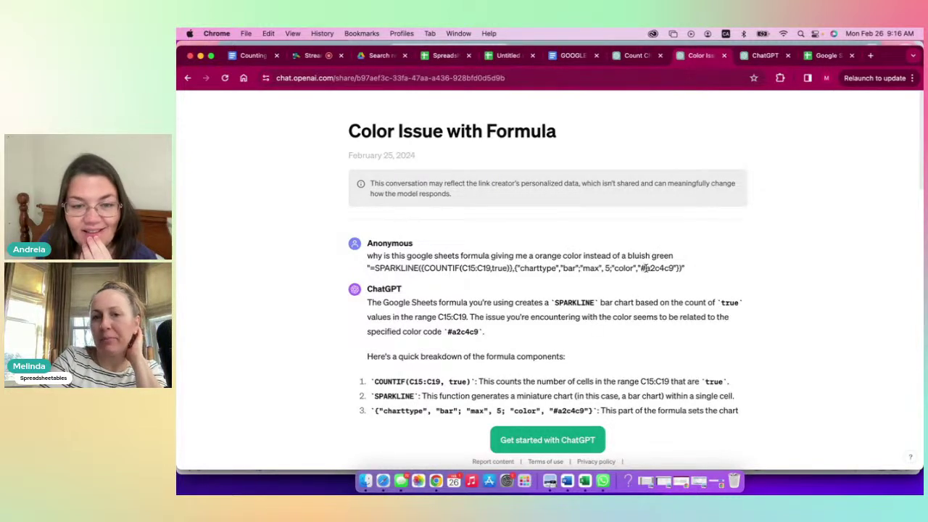
pyautogui.moveTo(645, 268); pyautogui.dragTo(675, 268)
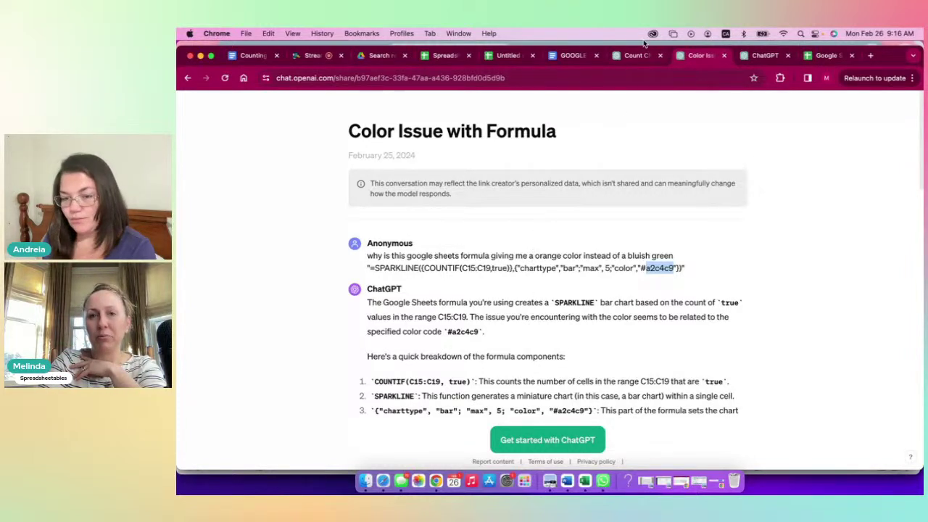
# - Move the Untitled spreadsheet's browser tab beside the ChatGPT tab and set the sheet zoom to 150%
pyautogui.click(766, 58)
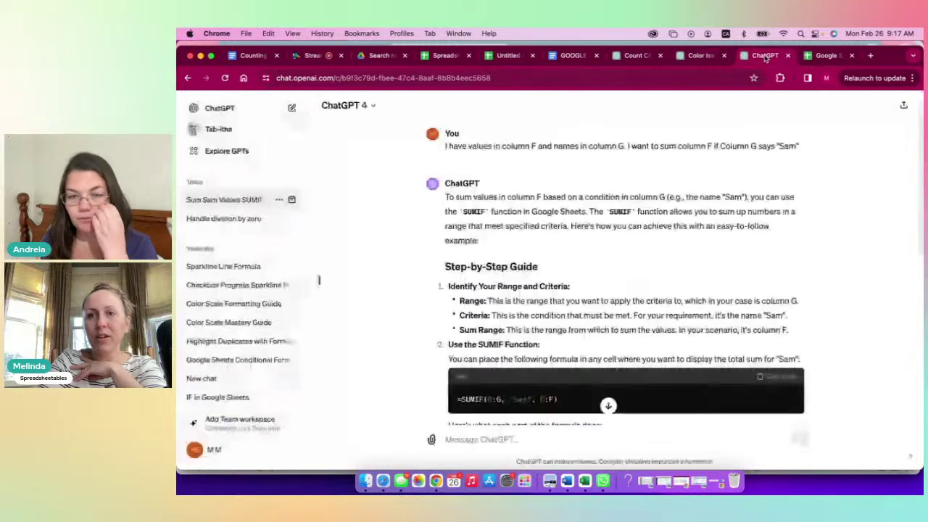
pyautogui.click(444, 58)
pyautogui.click(507, 58)
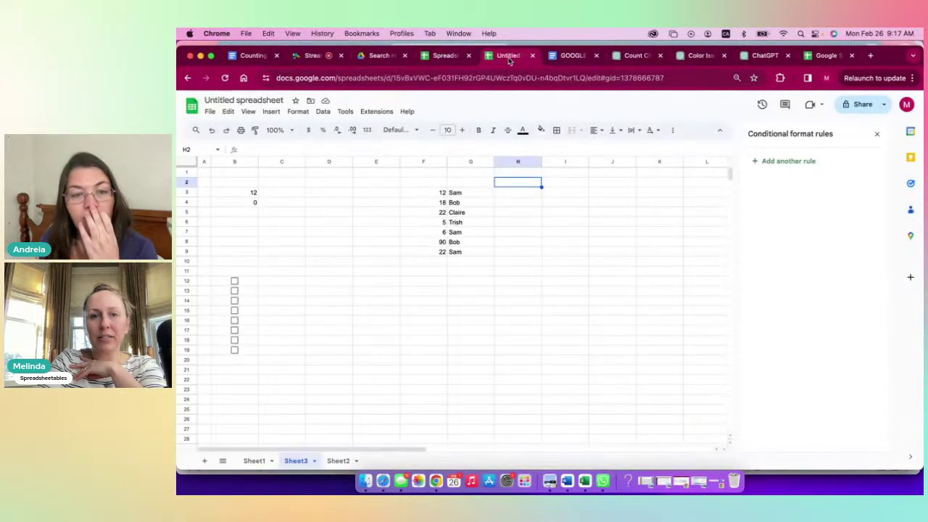
pyautogui.moveTo(509, 61); pyautogui.dragTo(675, 59)
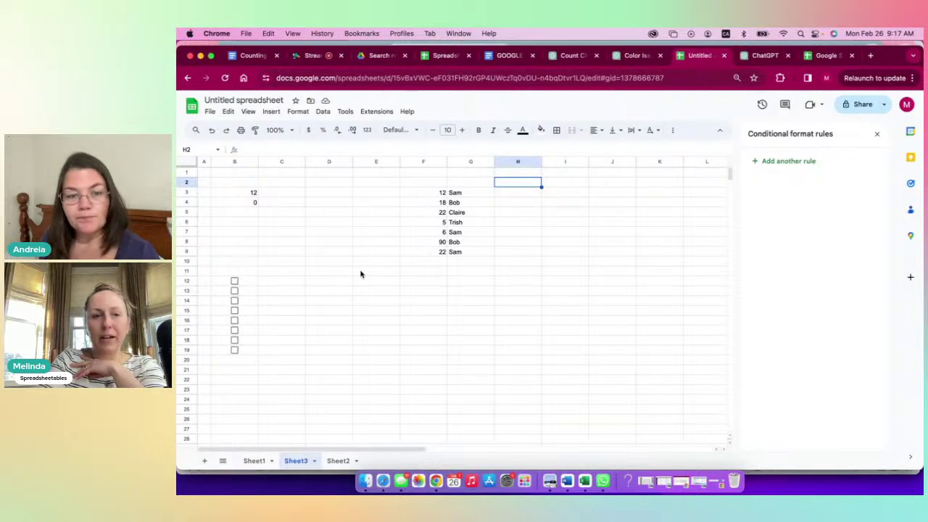
pyautogui.click(282, 131)
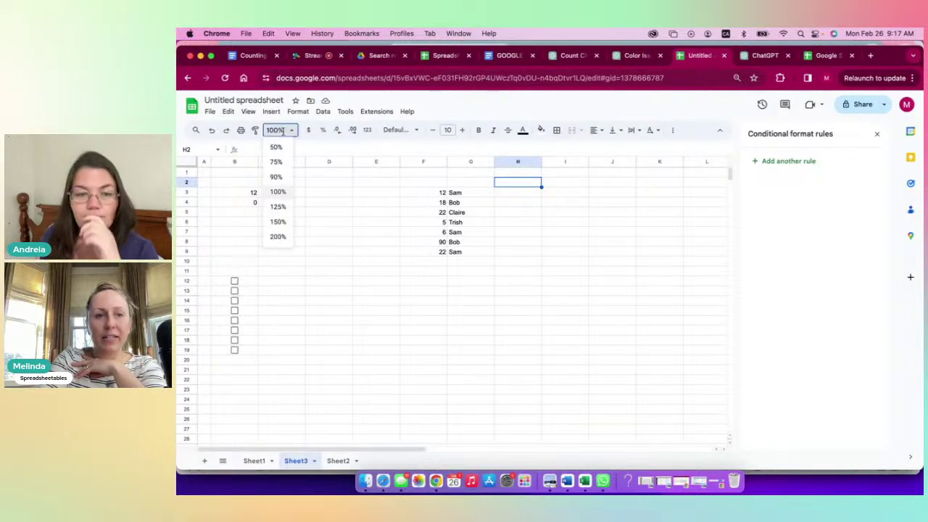
pyautogui.click(277, 221)
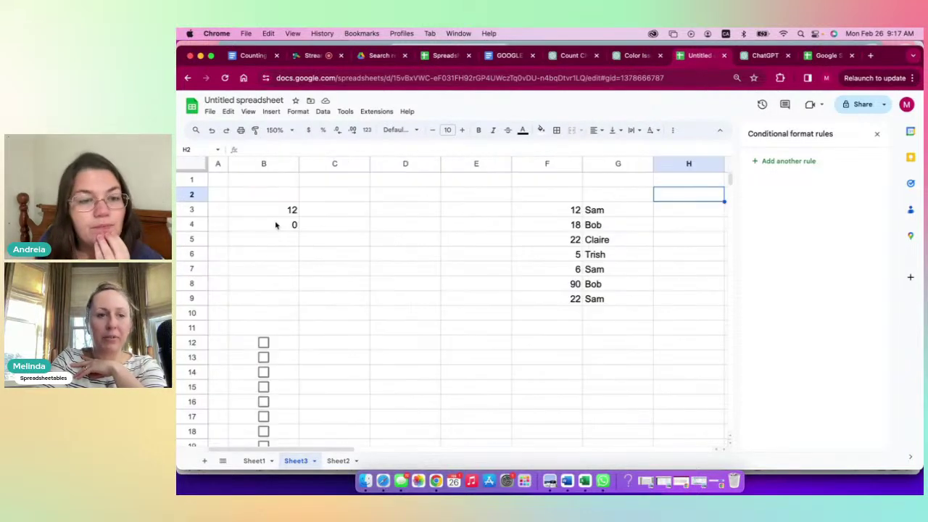
# - Enter the division formula =B3/B4 in cell C3 of Sheet3
pyautogui.click(330, 211)
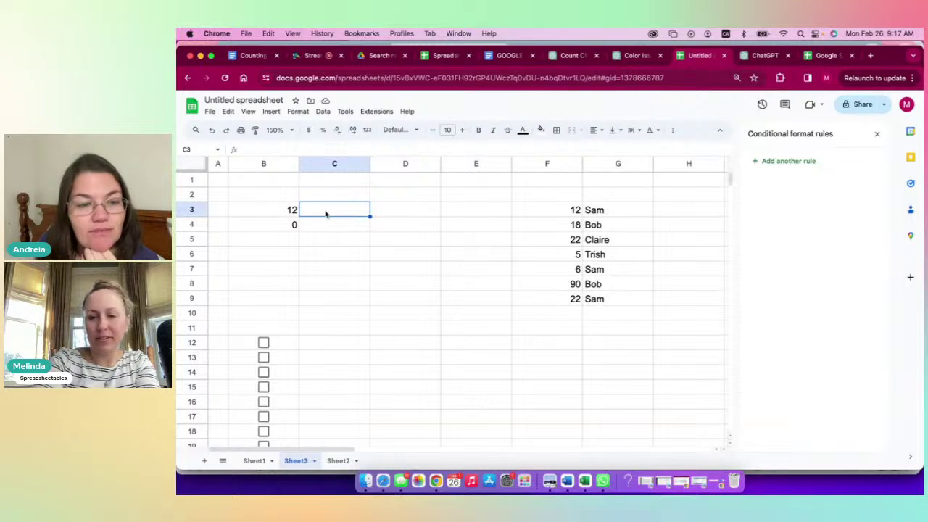
pyautogui.write('=')
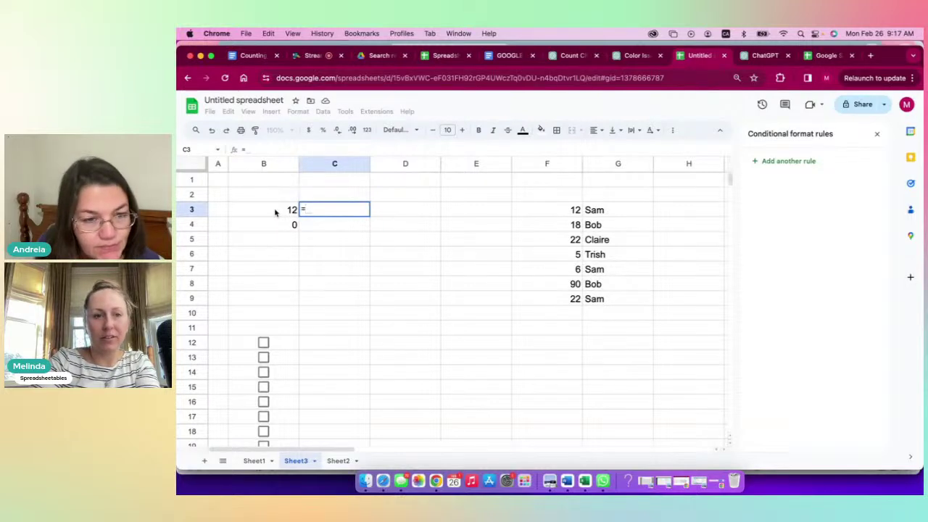
pyautogui.click(275, 210)
pyautogui.write('/')
pyautogui.click(276, 227)
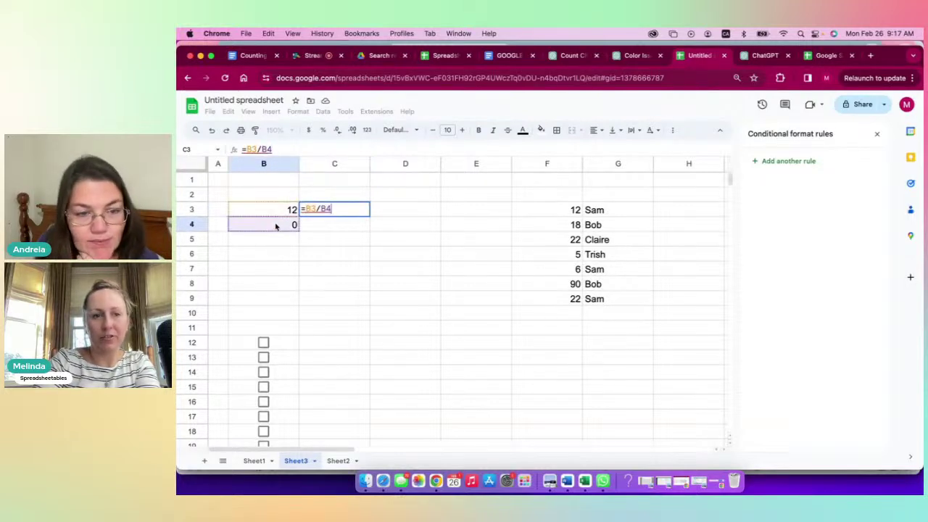
pyautogui.press('Return')
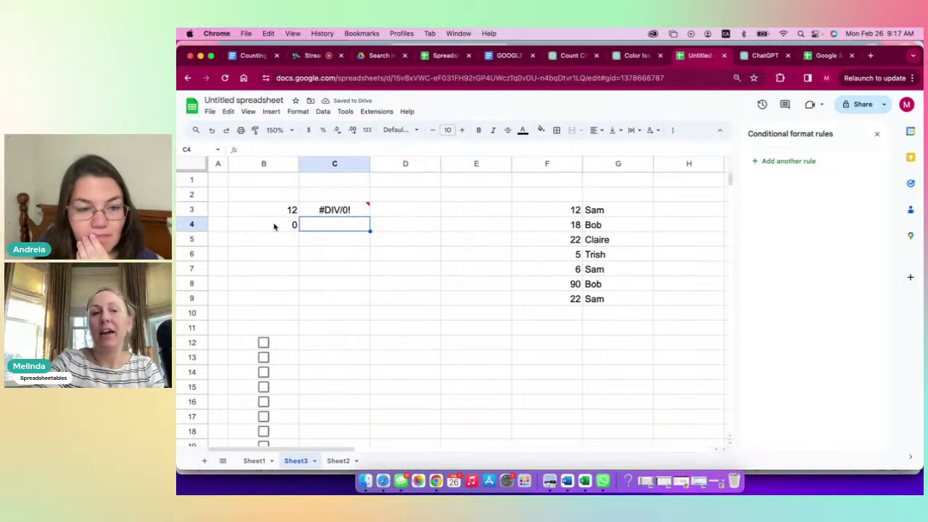
# - Copy the formula from cell C3 and start a new ChatGPT conversation, keeping the GPT-4 model
pyautogui.click(348, 211)
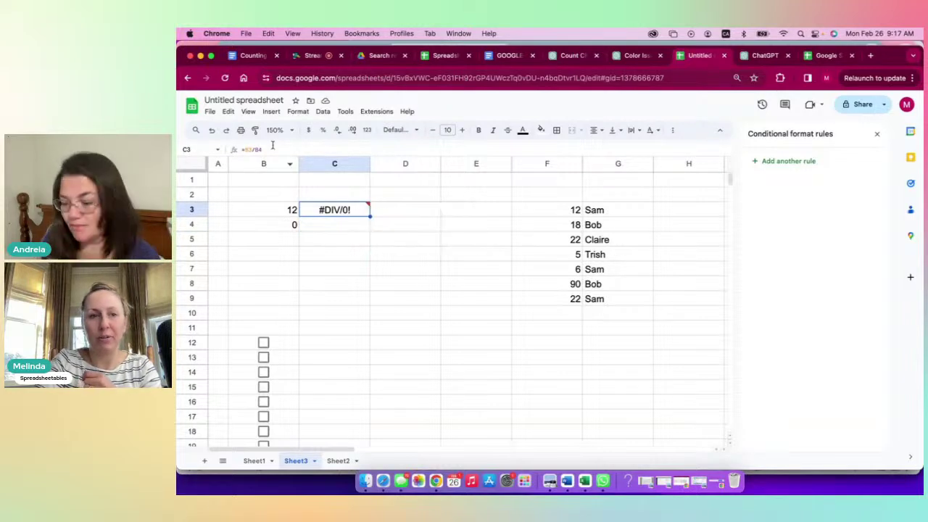
pyautogui.moveTo(271, 150); pyautogui.dragTo(230, 152)
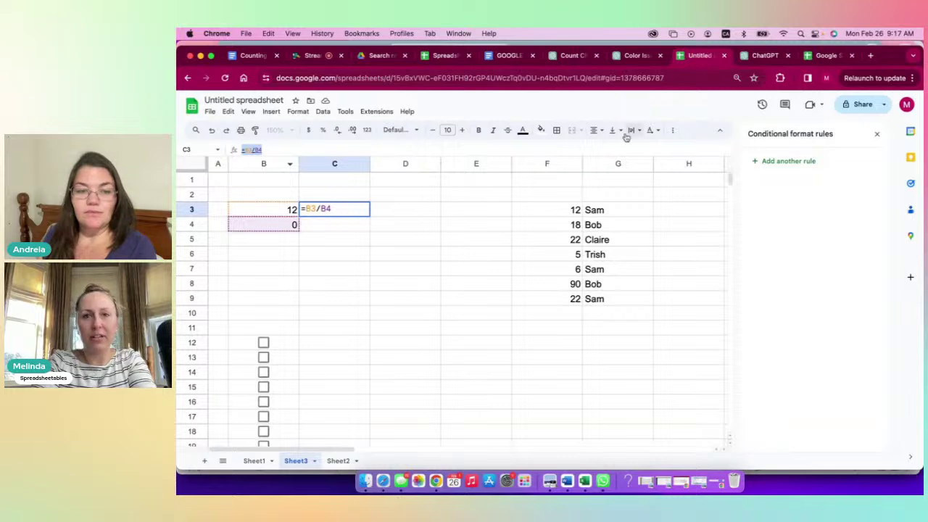
pyautogui.click(641, 57)
pyautogui.click(754, 56)
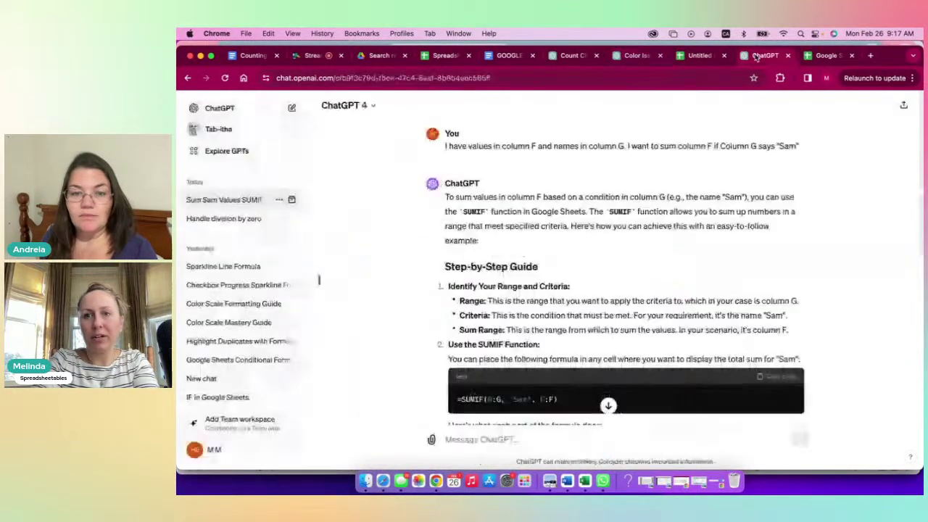
pyautogui.click(291, 110)
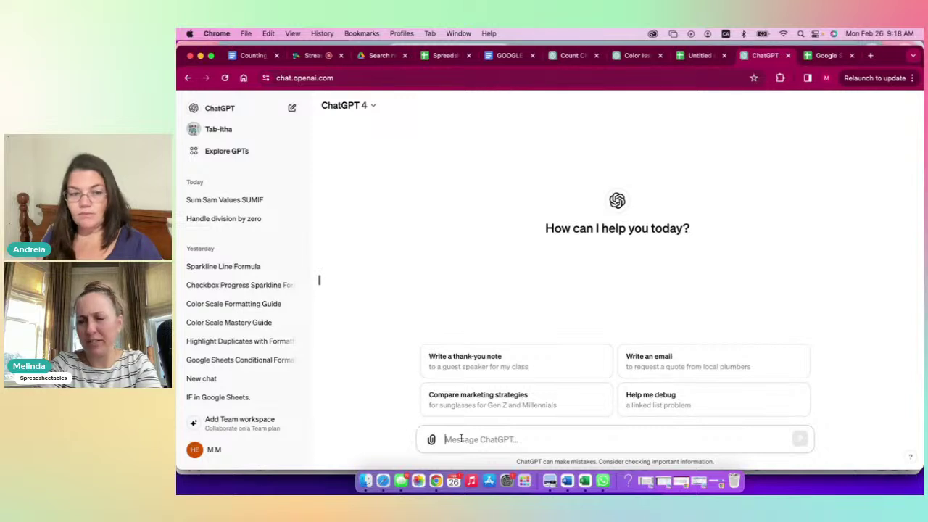
pyautogui.click(371, 103)
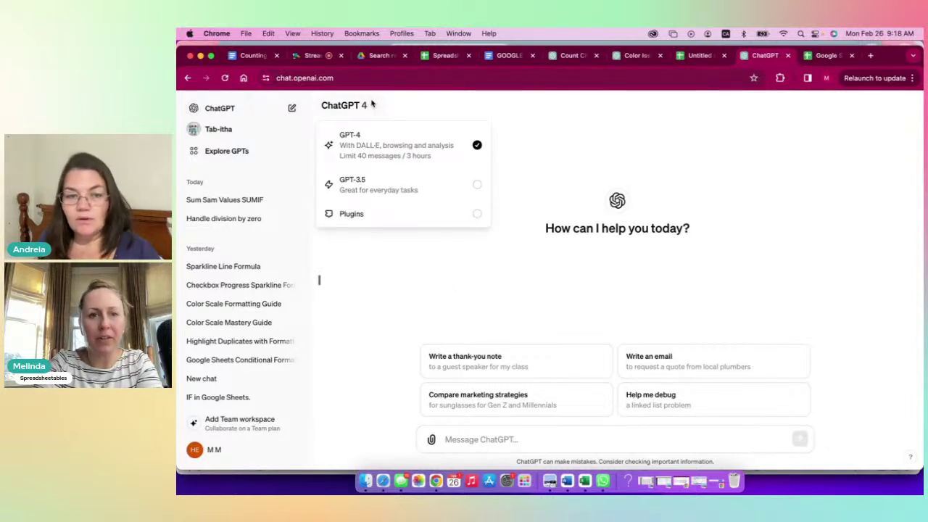
pyautogui.click(398, 109)
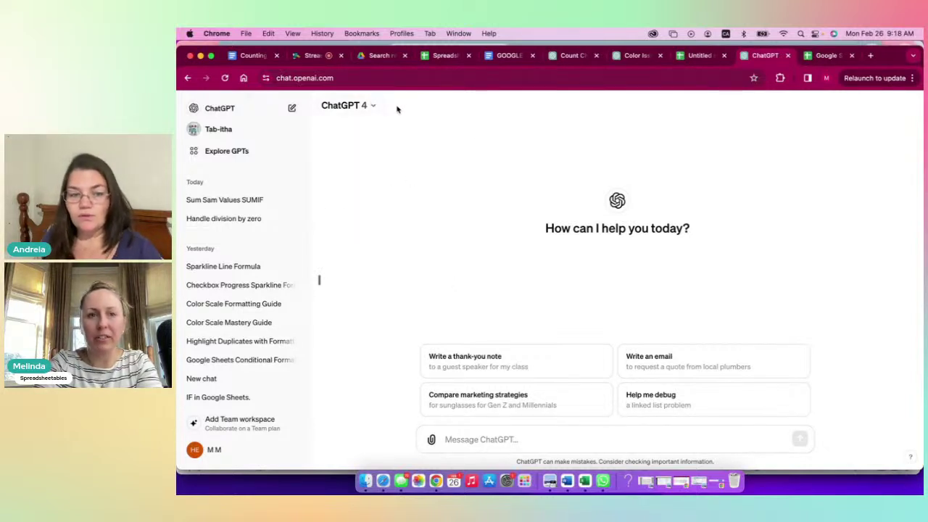
# - Begin a ChatGPT message stating "I have this Google Sheets formula and it returns a divide by zero error"
pyautogui.click(460, 439)
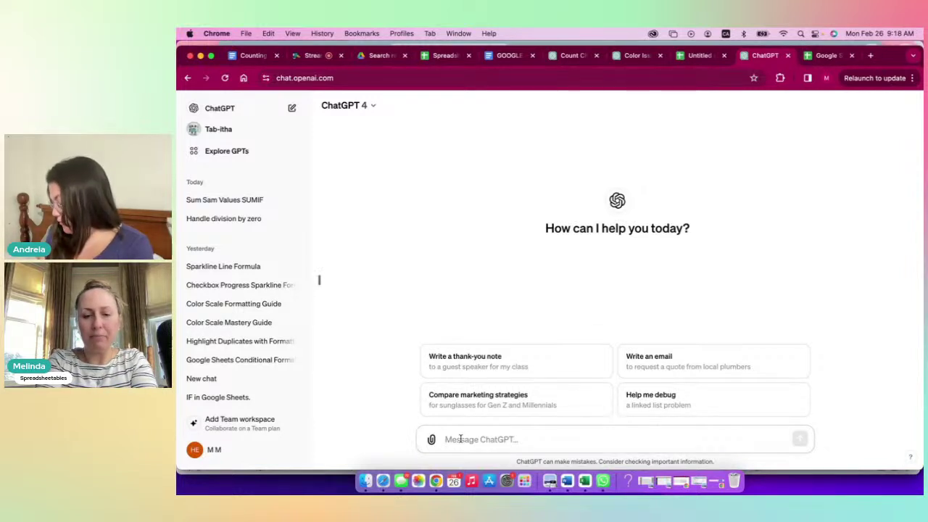
pyautogui.write('I ha')
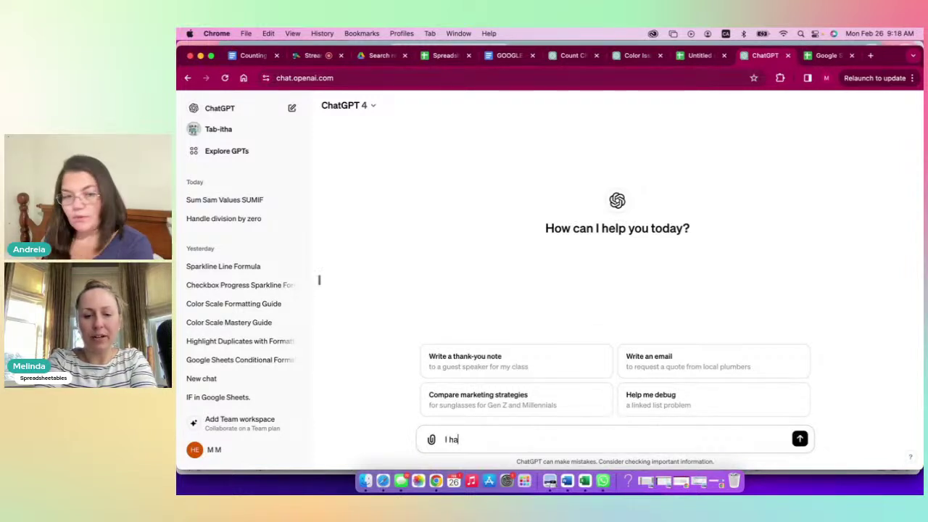
pyautogui.write('ve this Goog')
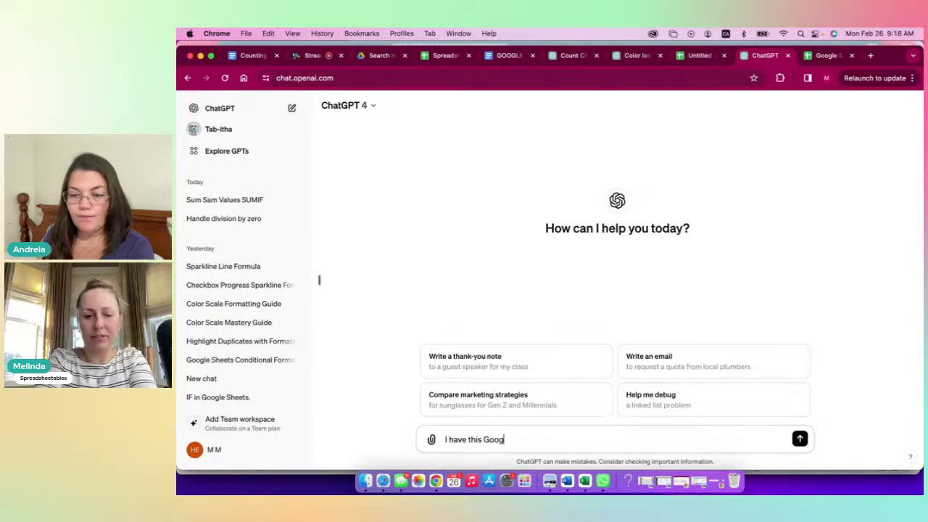
pyautogui.write('le Sheets for')
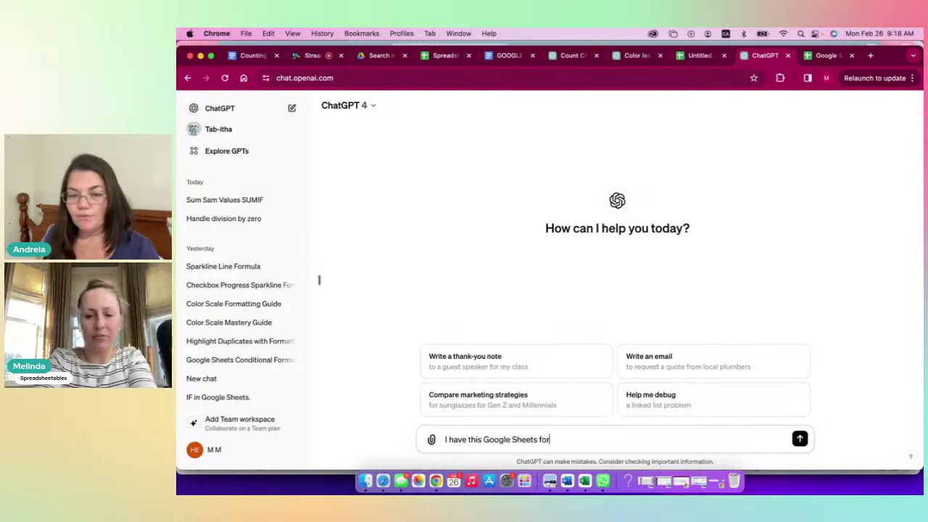
pyautogui.write('mula and it')
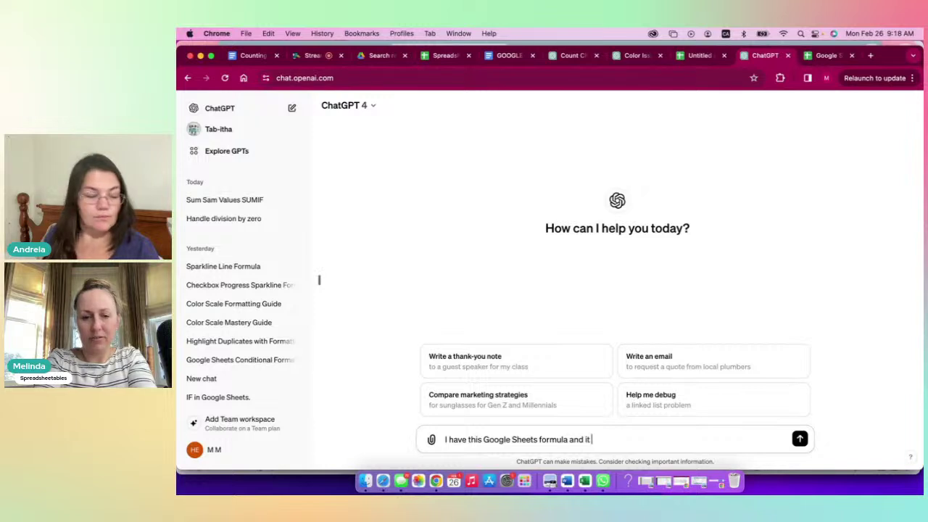
pyautogui.write(' returns a')
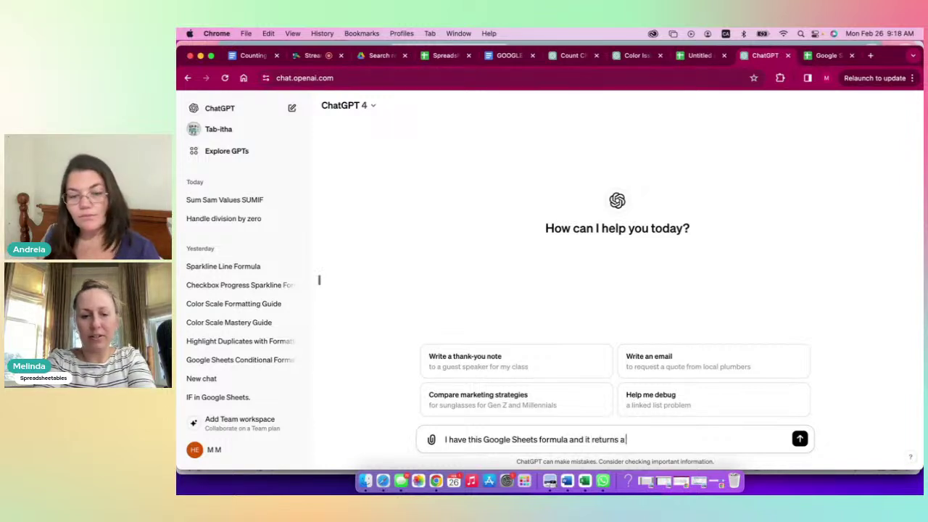
pyautogui.write(' divide by')
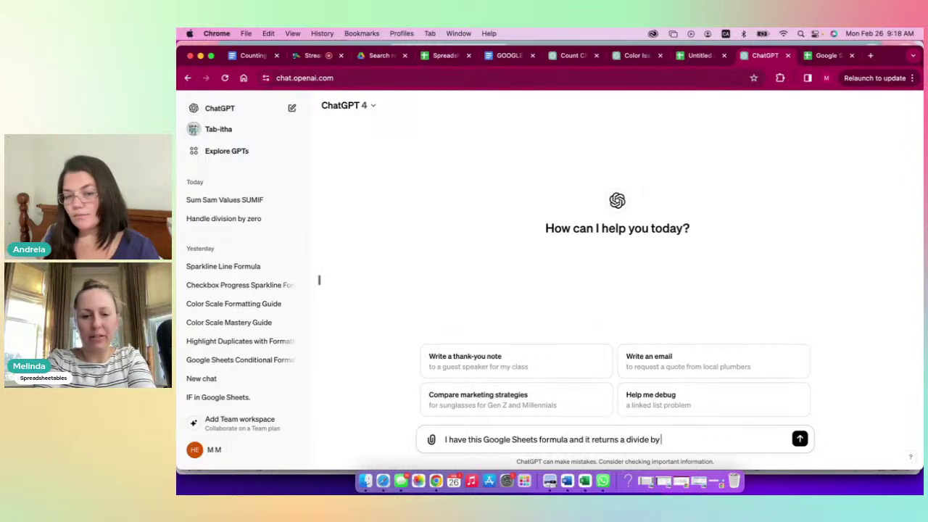
pyautogui.write(' zero erro')
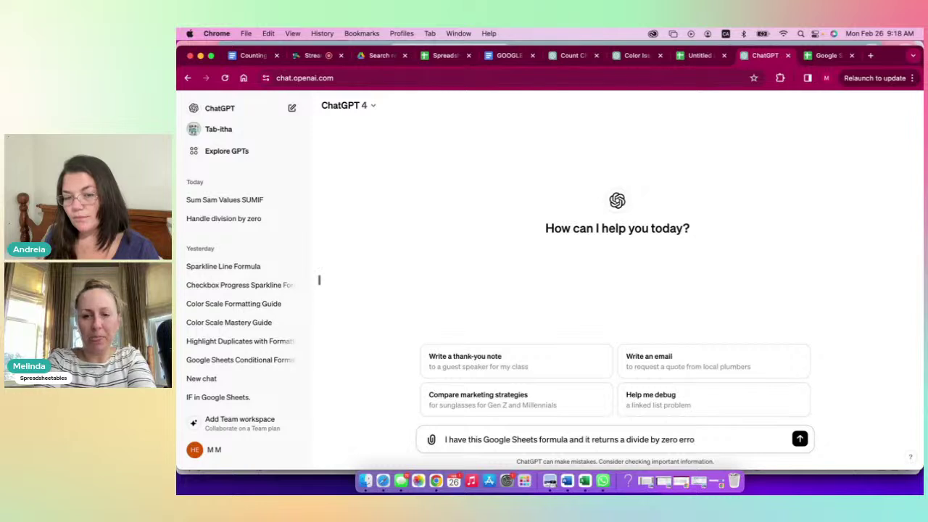
# - Add "Please change my formula to return a blank cell instead of the error" with the formula =B3/B4, and send the message
pyautogui.write('r. Please ch')
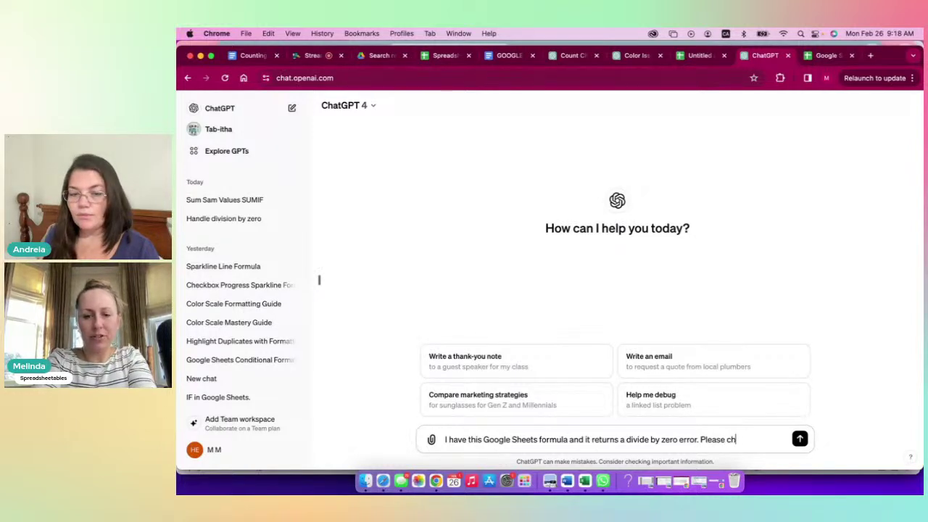
pyautogui.write('ange my form')
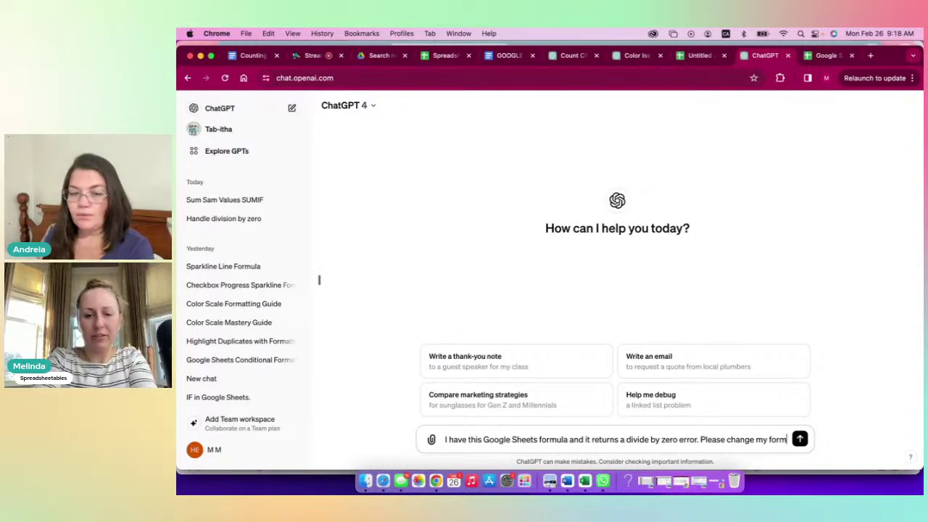
pyautogui.write('ula t')
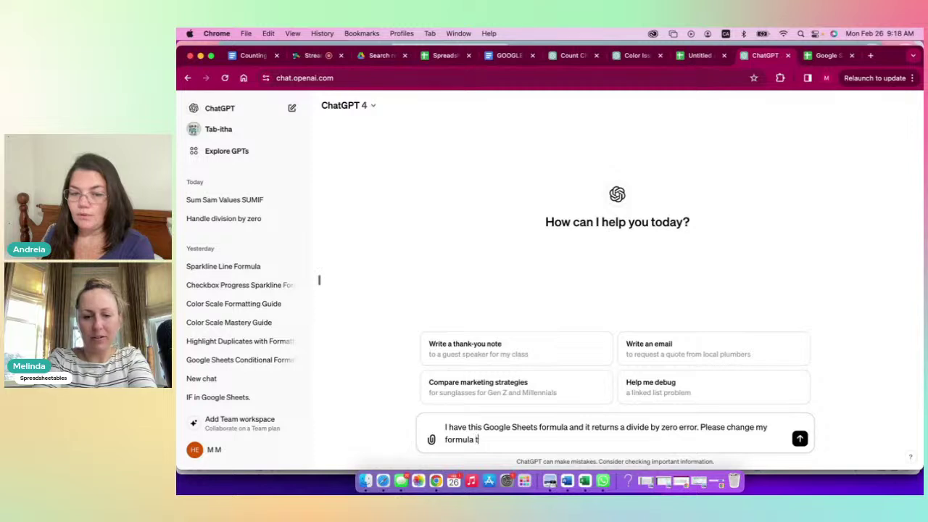
pyautogui.write('o return a blank cell')
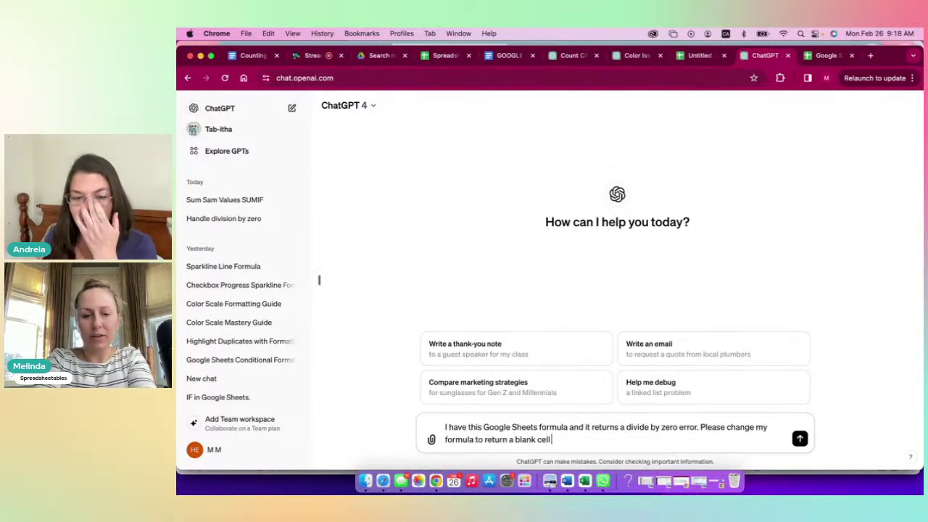
pyautogui.write(' when')
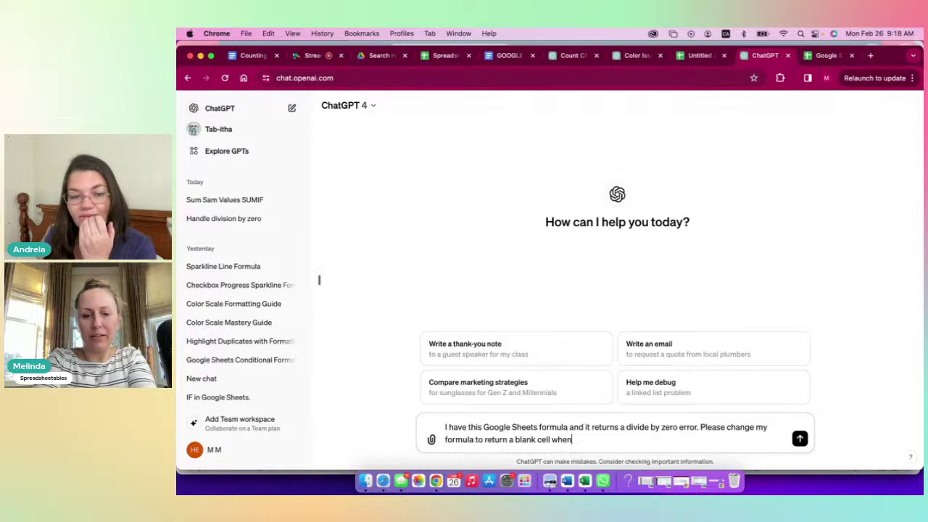
pyautogui.press('BackSpace')
pyautogui.press('BackSpace')
pyautogui.press('BackSpace')
pyautogui.press('BackSpace')
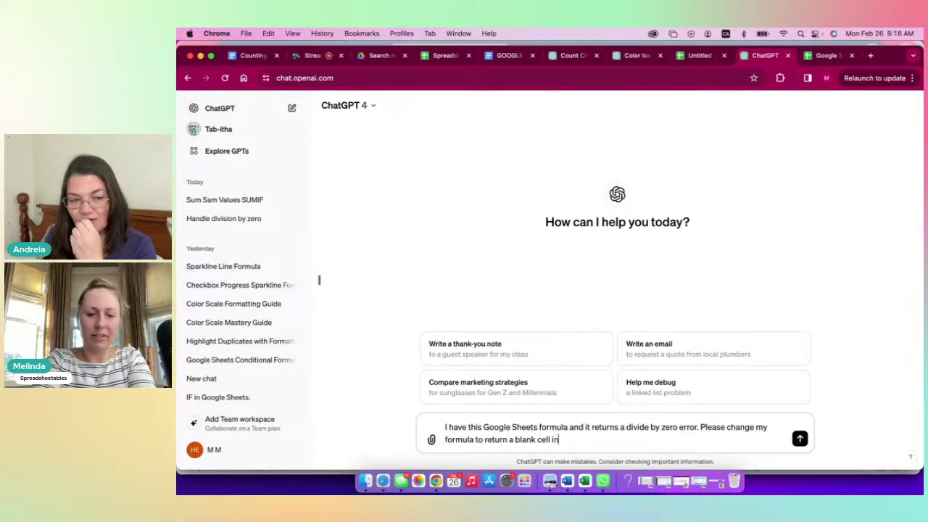
pyautogui.write('stead of the e')
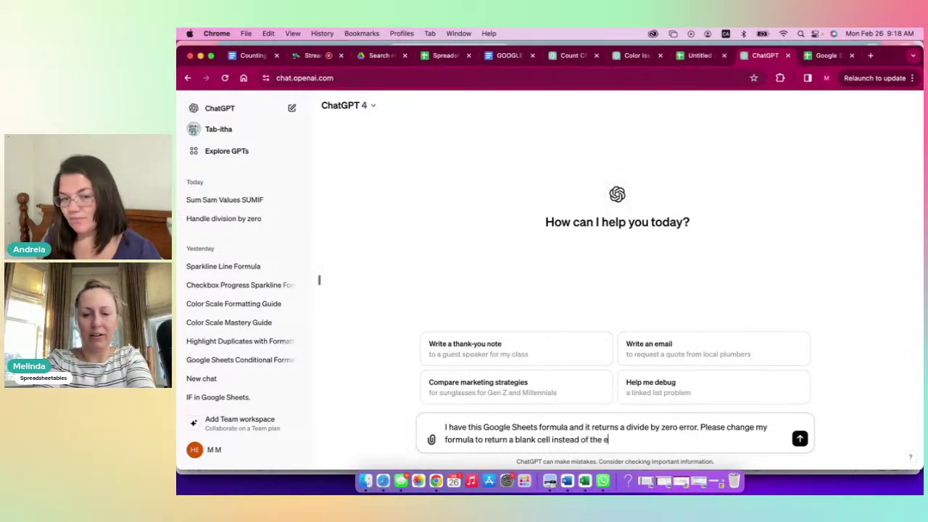
pyautogui.write('rror')
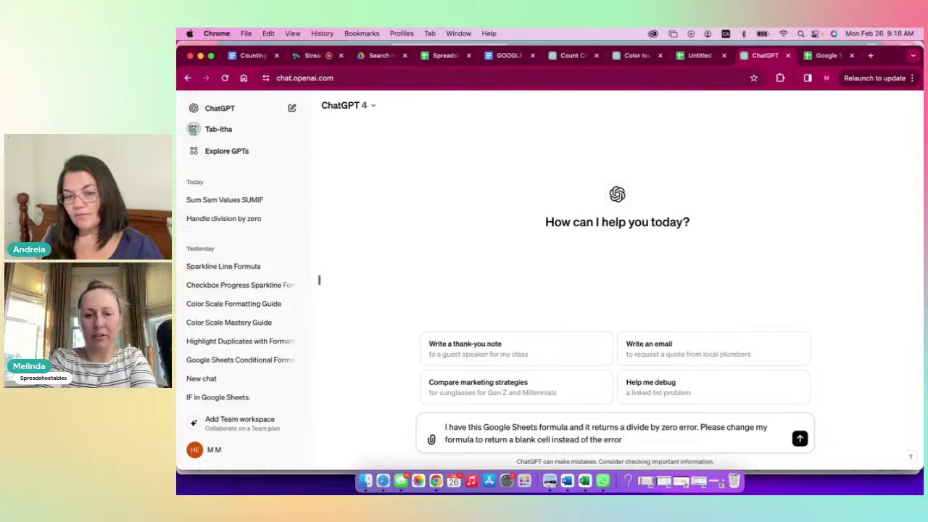
pyautogui.write('=B3/B4')
pyautogui.press('Return')
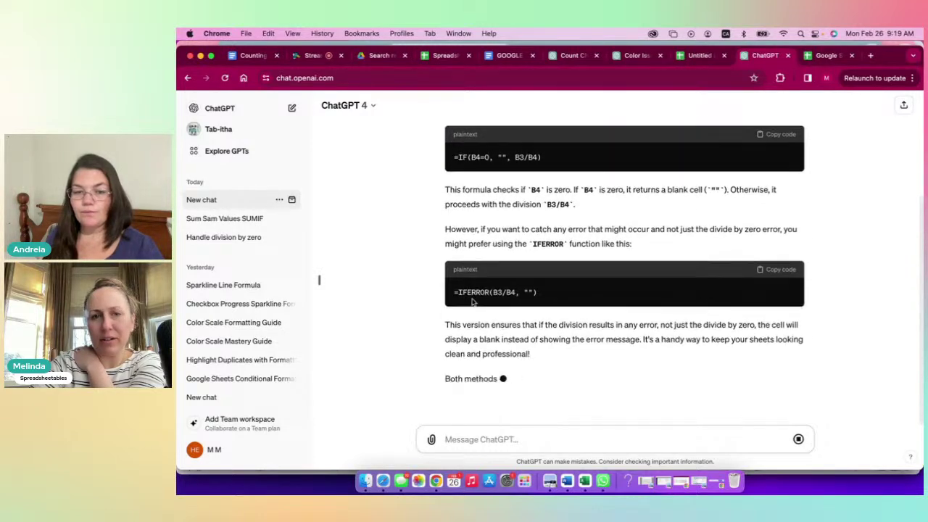
# - Copy ChatGPT's formula =IF(B4=0, "", B3/B4) and replace the formula in cell C3 of the Untitled spreadsheet with it
pyautogui.scroll(1, 493, 221)
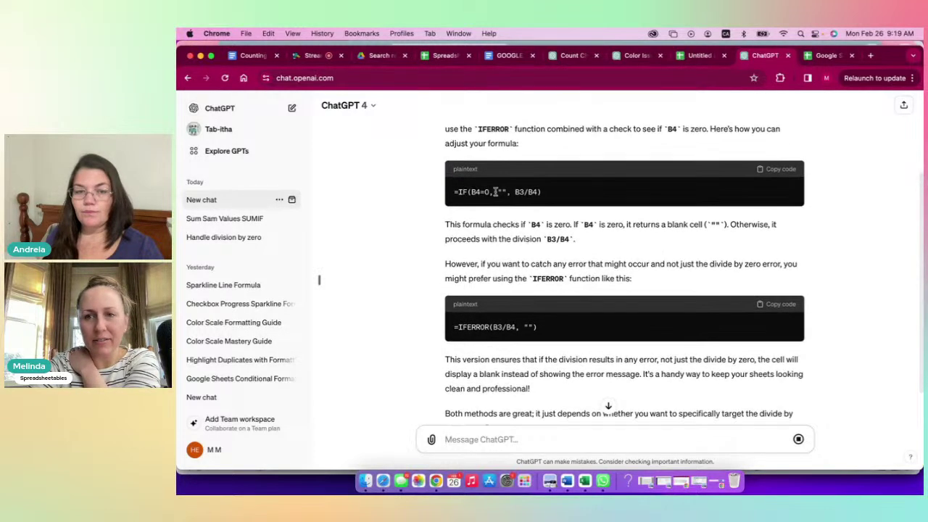
pyautogui.scroll(2, 498, 232)
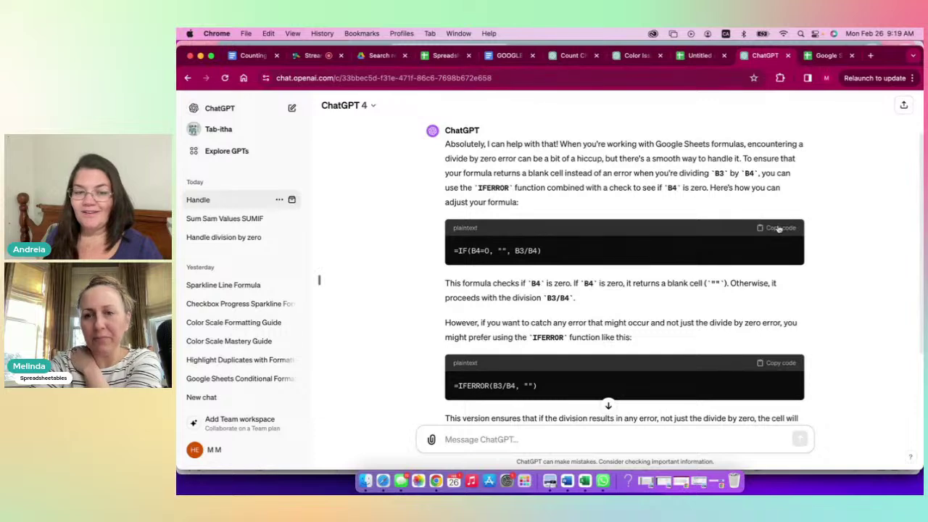
pyautogui.click(780, 230)
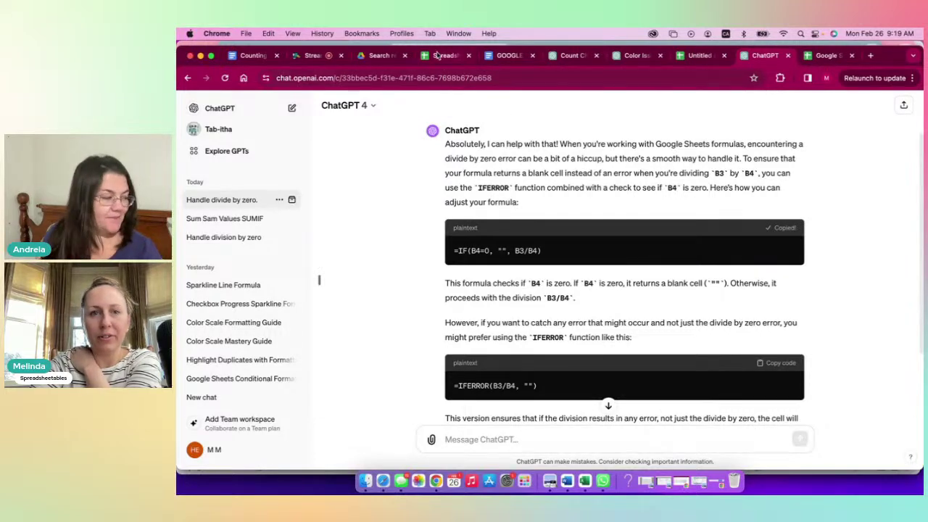
pyautogui.click(440, 56)
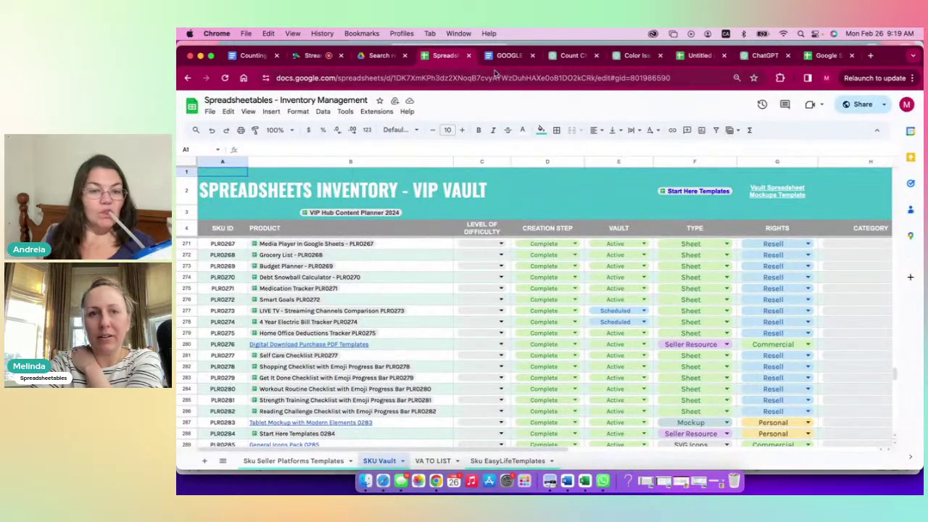
pyautogui.click(700, 55)
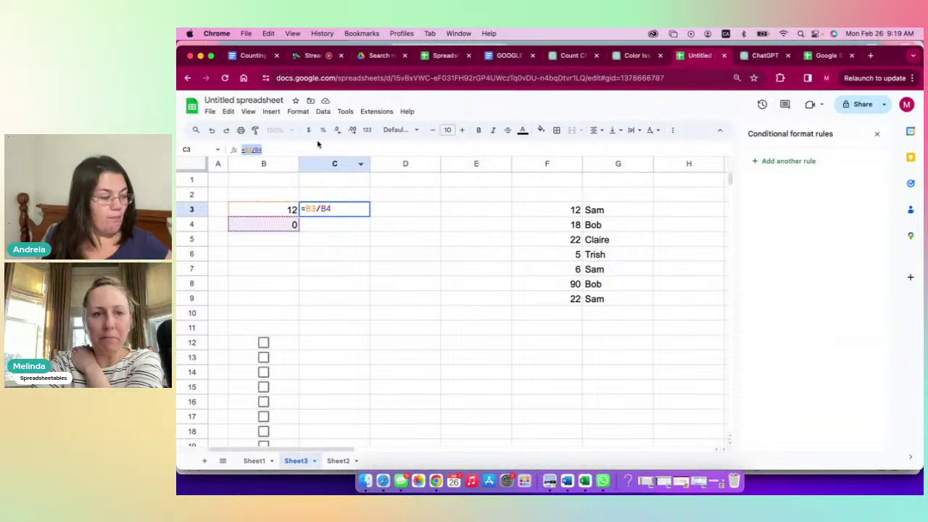
pyautogui.hotkey('ctrl', 'v')
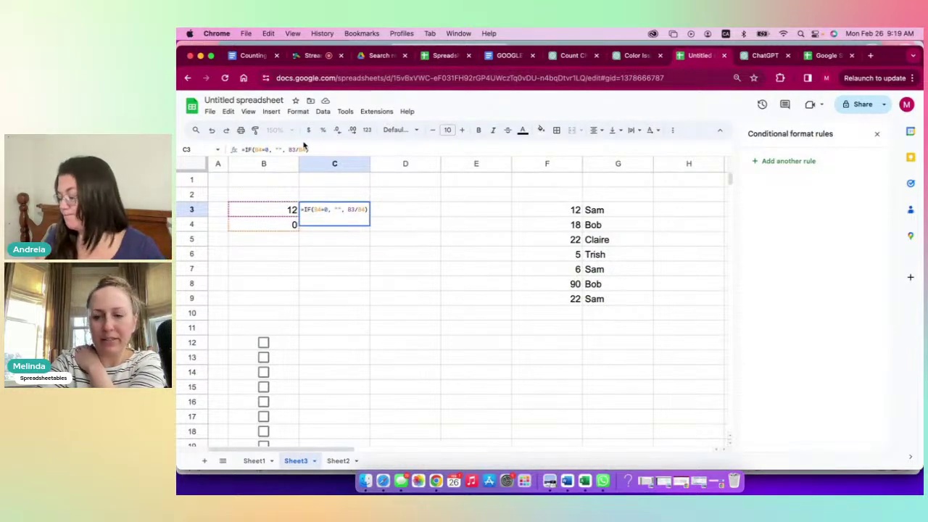
pyautogui.press('Return')
pyautogui.click(334, 209)
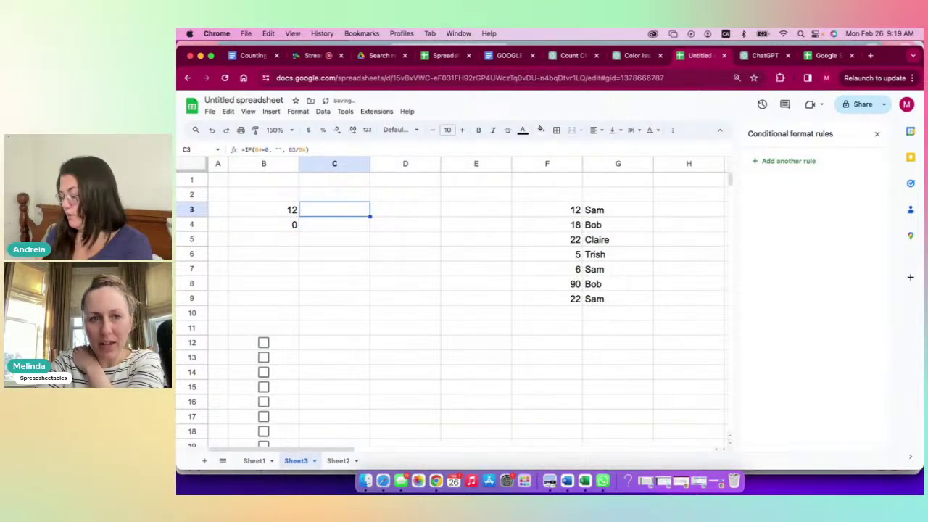
# - Test the IF formula in C3 by setting the divisor in cell B4 to 1
pyautogui.click(294, 226)
pyautogui.write('1')
pyautogui.press('Return')
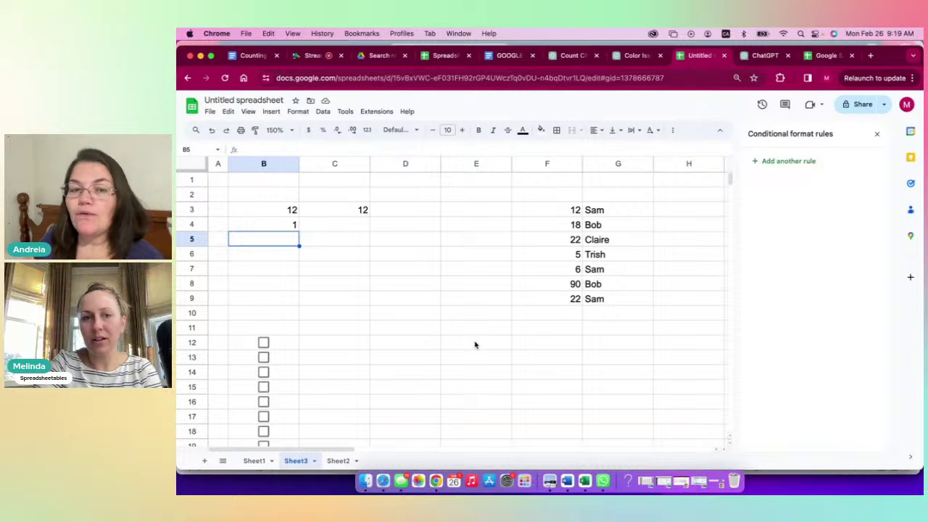
# - Set cell B4 back to 0 and restore the original formula =B3/B4 in cell C3
pyautogui.hscroll(1, 475, 346)
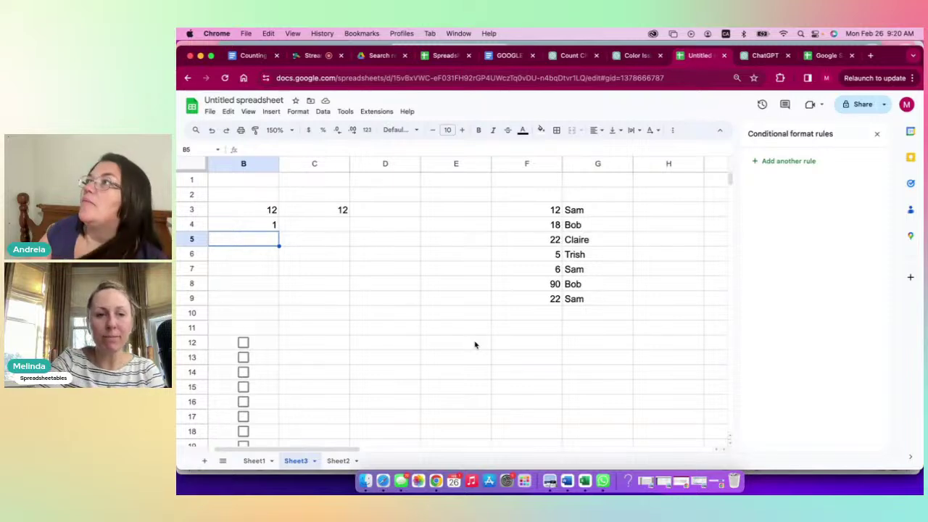
pyautogui.press('Up')
pyautogui.write('0')
pyautogui.press('Up')
pyautogui.press('Right')
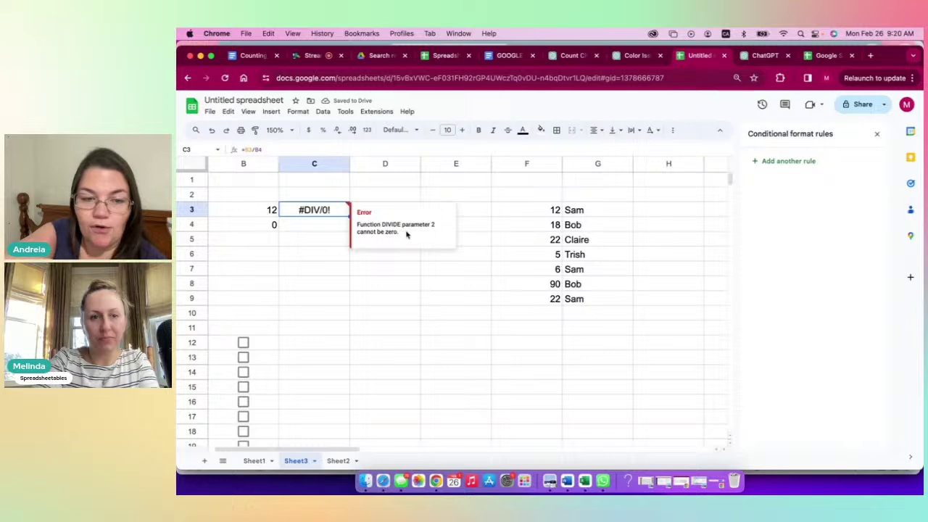
# - Copy the error message "Function DIVIDE parameter 2 cannot be zero." from cell C3 and start a new ChatGPT conversation
pyautogui.moveTo(406, 234); pyautogui.dragTo(356, 215)
pyautogui.press('super+c')
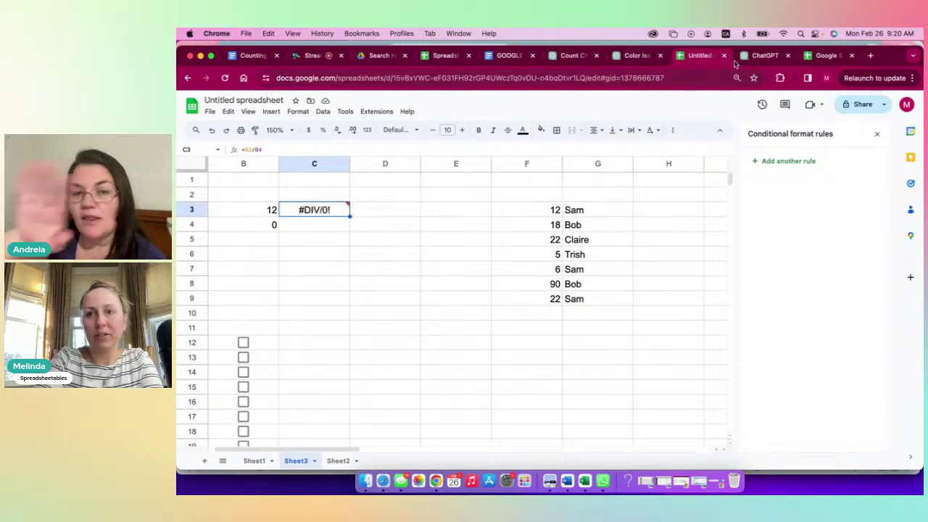
pyautogui.click(763, 56)
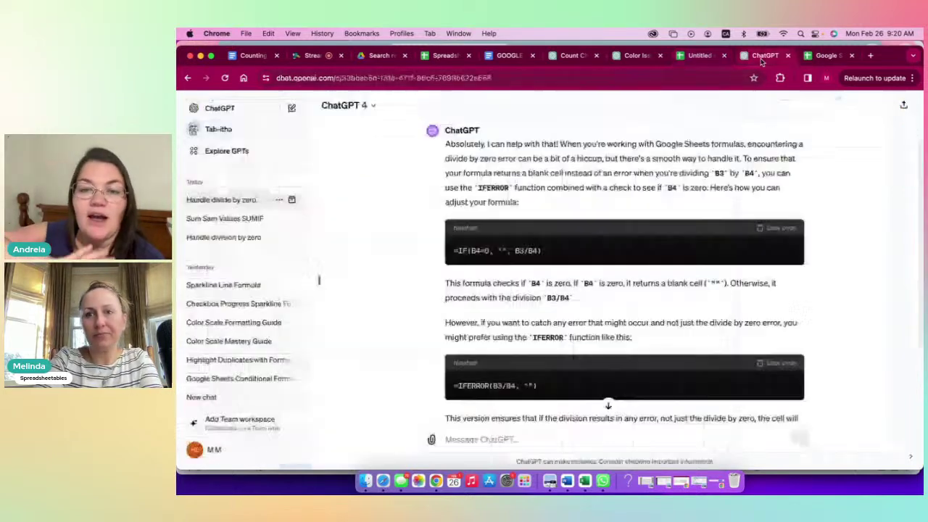
pyautogui.click(293, 109)
# - Ask ChatGPT "I got this error what do I do", followed by the copied error message in quotation marks
pyautogui.write('I got')
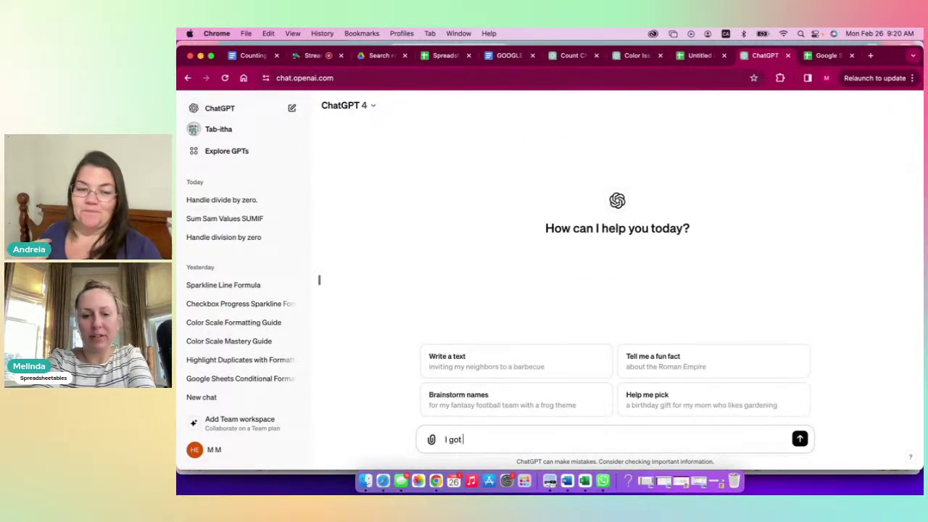
pyautogui.write(' this error what do I do')
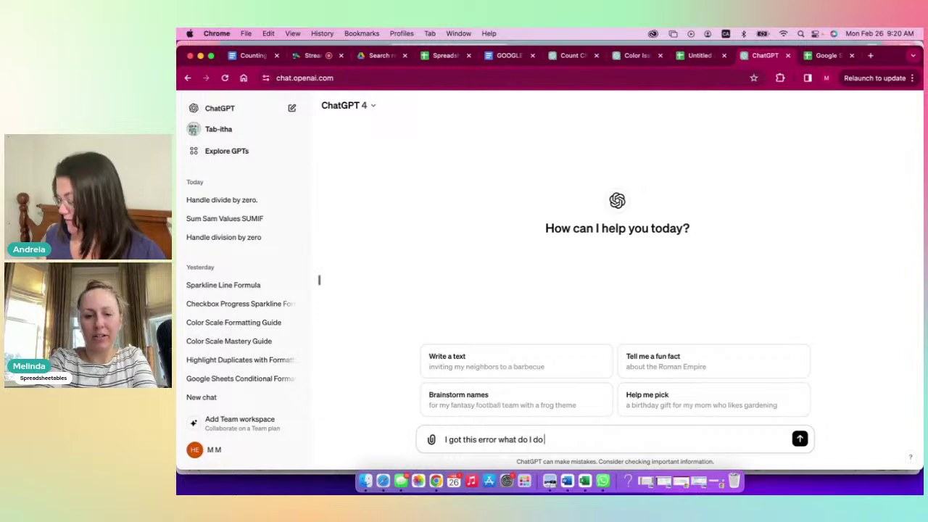
pyautogui.write(' "')
pyautogui.press('super+v')
pyautogui.write('"')
pyautogui.press('Return')
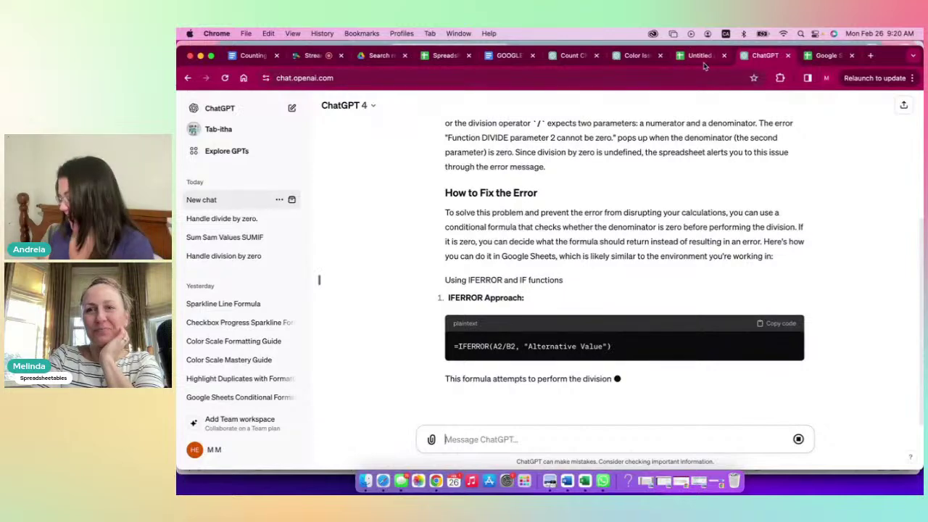
pyautogui.click(444, 55)
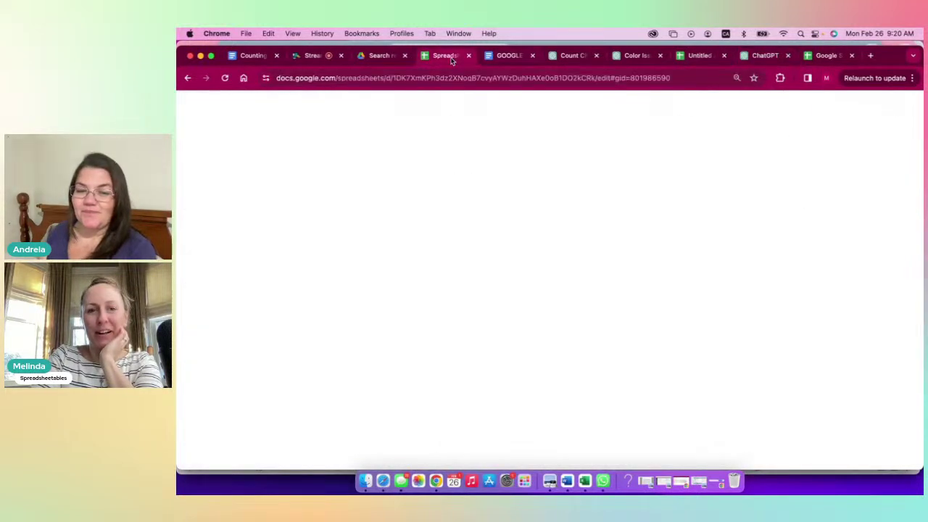
pyautogui.click(695, 58)
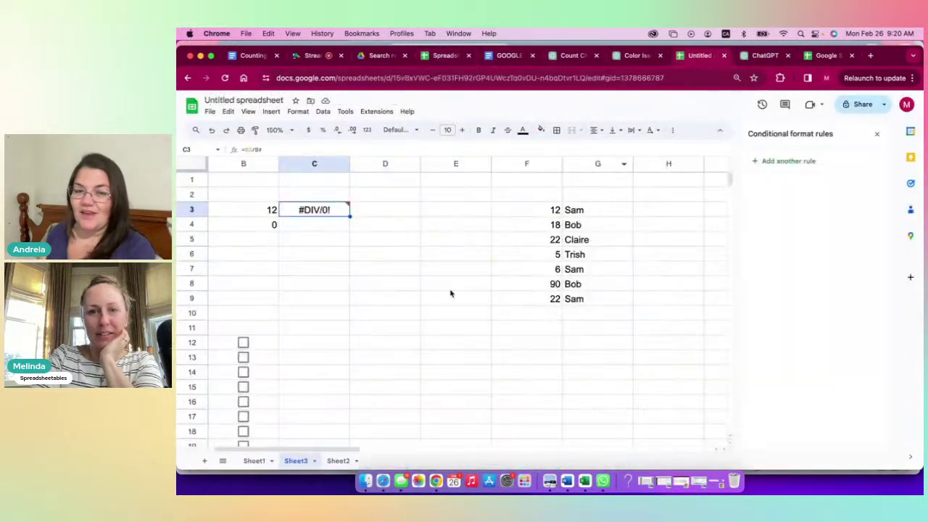
pyautogui.click(545, 211)
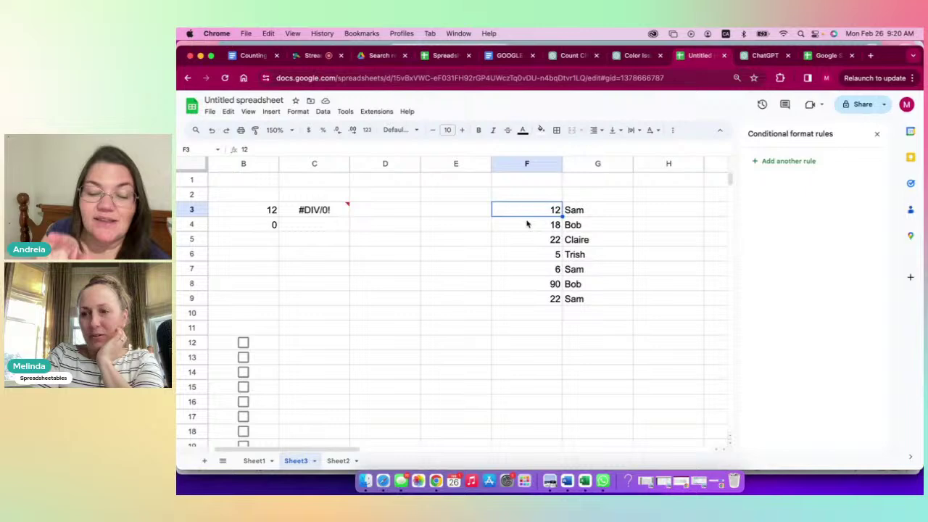
# - Copy ChatGPT's suggested formula =IFERROR(A2/B2, "Alternative Value") and paste it over the existing formula in cell C3 of the untitled spreadsheet
pyautogui.click(765, 56)
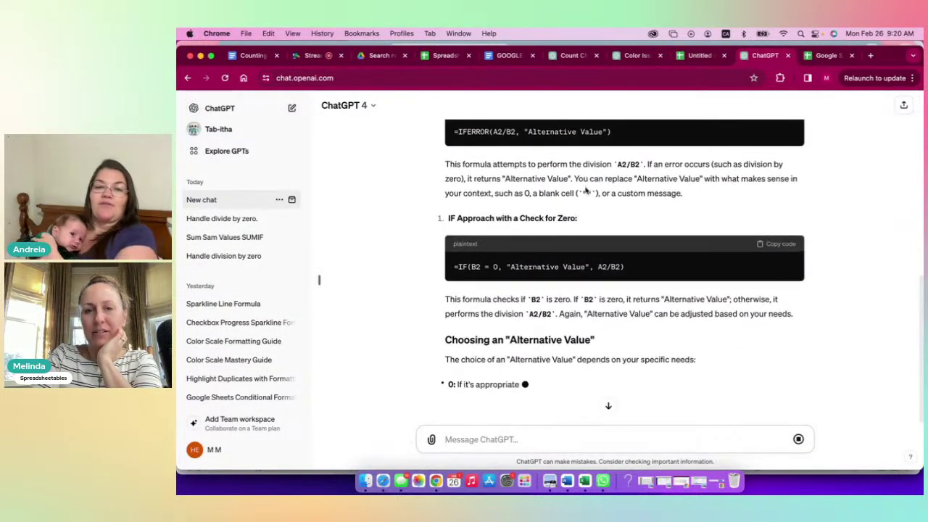
pyautogui.scroll(3, 585, 189)
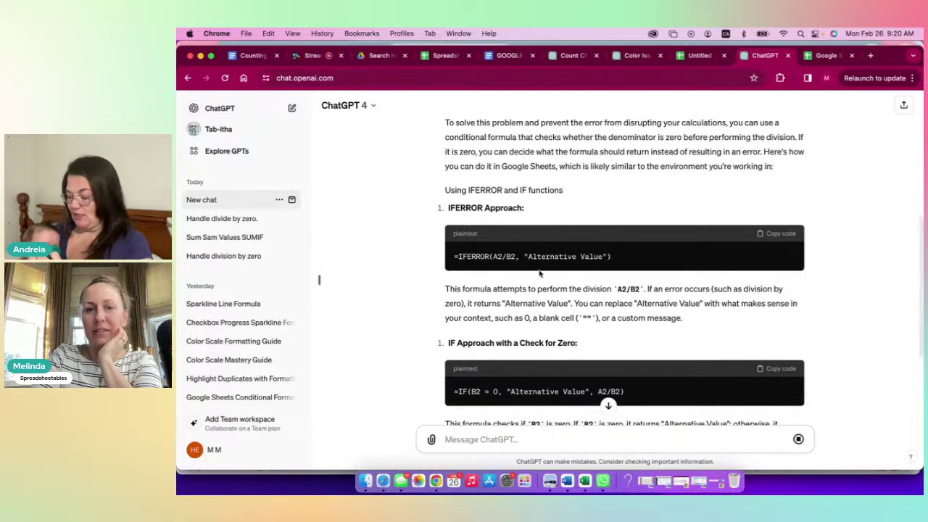
pyautogui.click(777, 235)
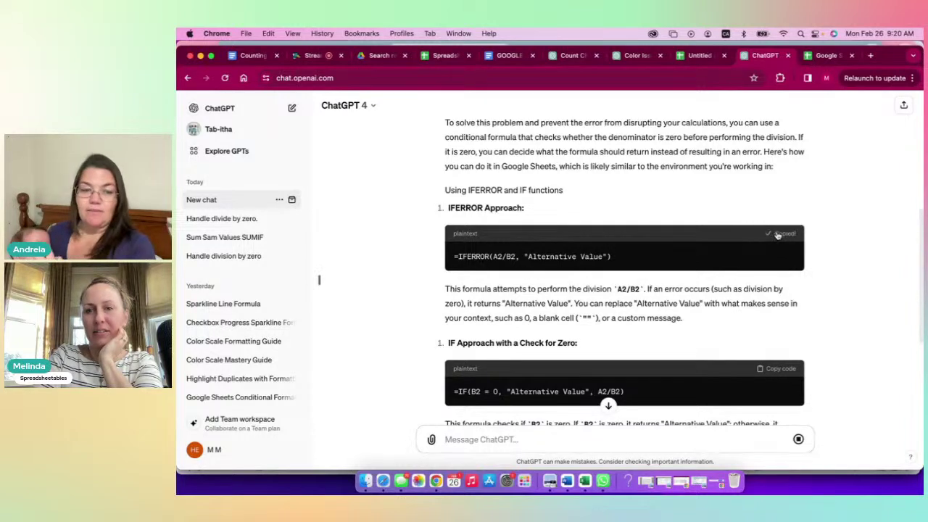
pyautogui.click(694, 56)
pyautogui.click(305, 211)
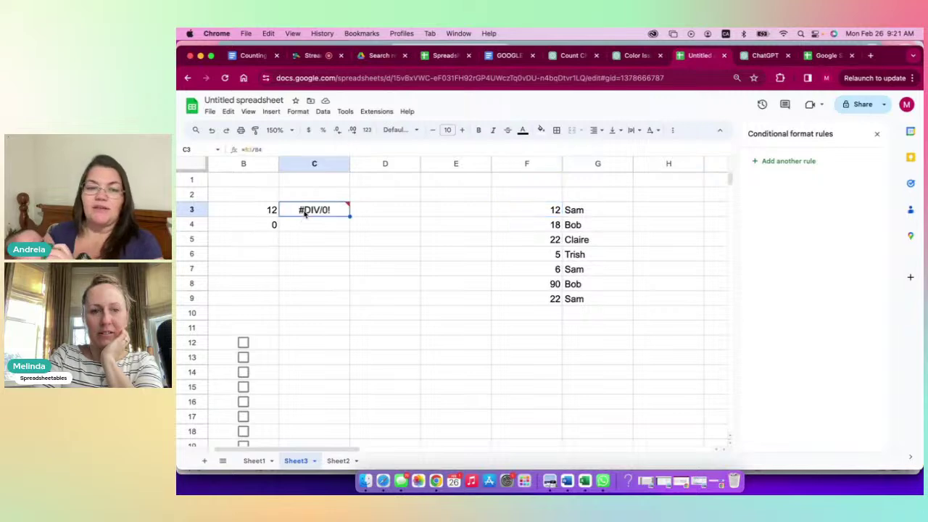
pyautogui.click(274, 149)
pyautogui.moveTo(274, 149); pyautogui.dragTo(222, 150)
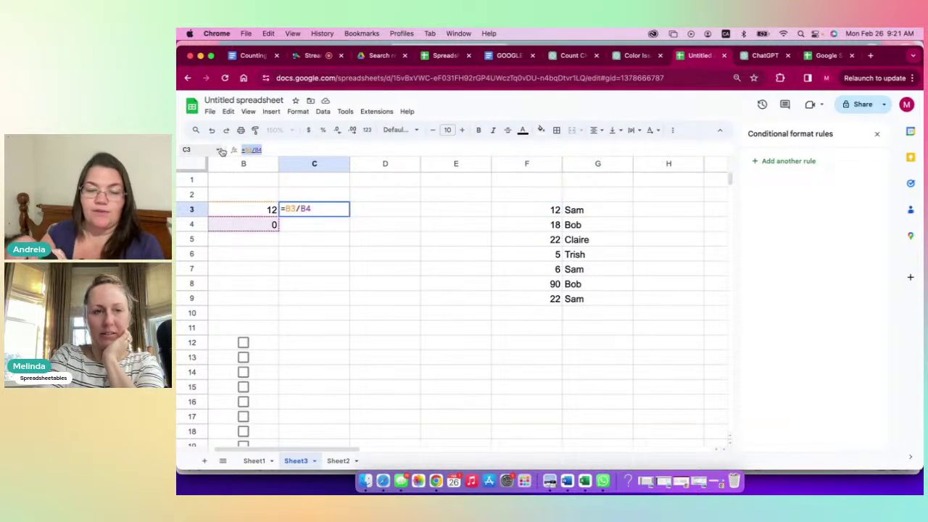
pyautogui.press('super+v')
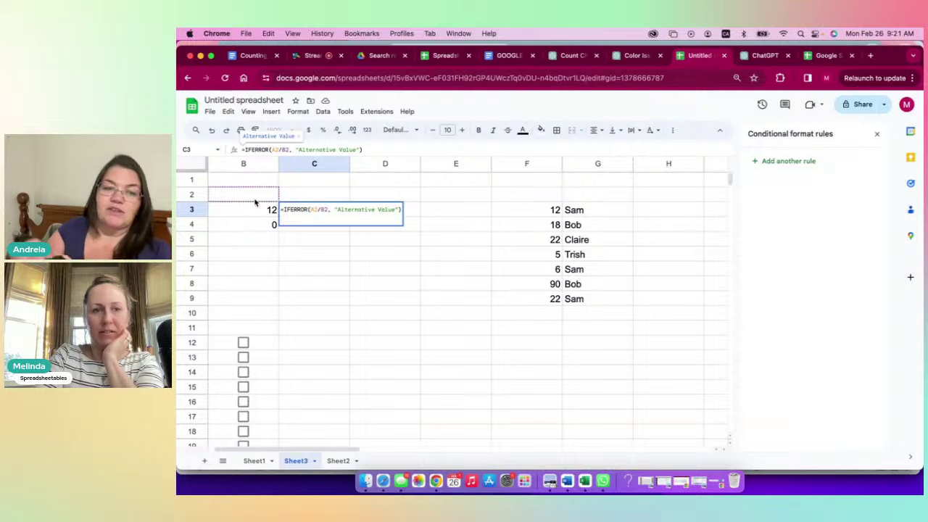
# - Change the references in the IFERROR formula in C3 to B3/B4 and enter it
pyautogui.doubleClick(274, 149)
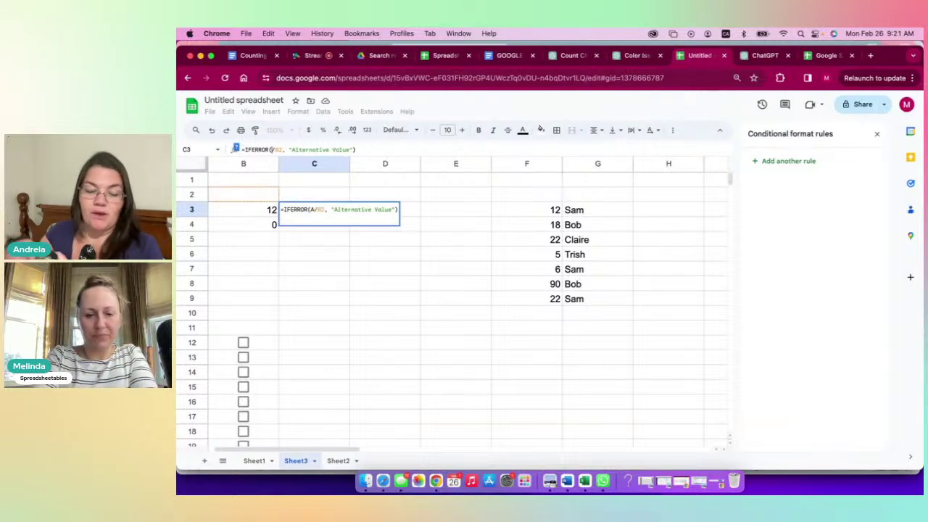
pyautogui.write('B3')
pyautogui.press('BackSpace')
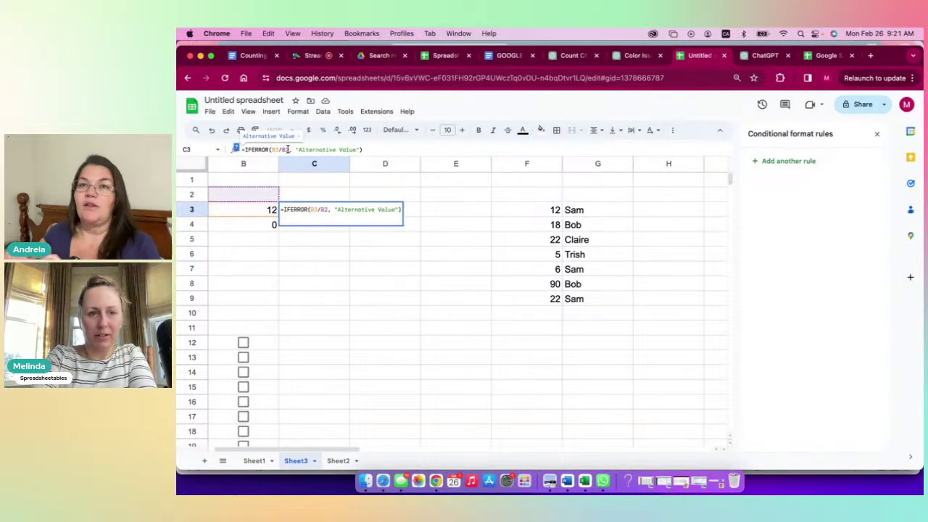
pyautogui.write('4')
pyautogui.press('Return')
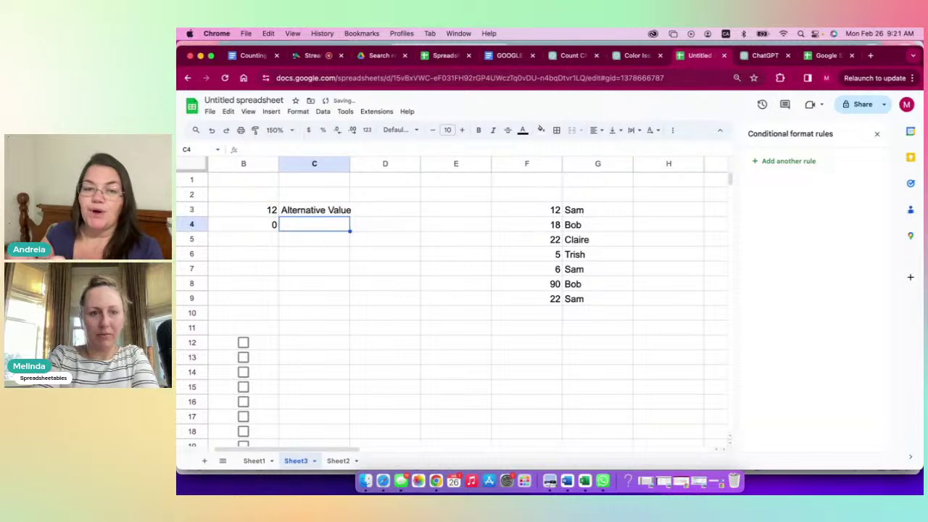
# - Remove the text "Alternative Value" from the C3 formula, making it =IFERROR(B3/B4, "")
pyautogui.click(313, 209)
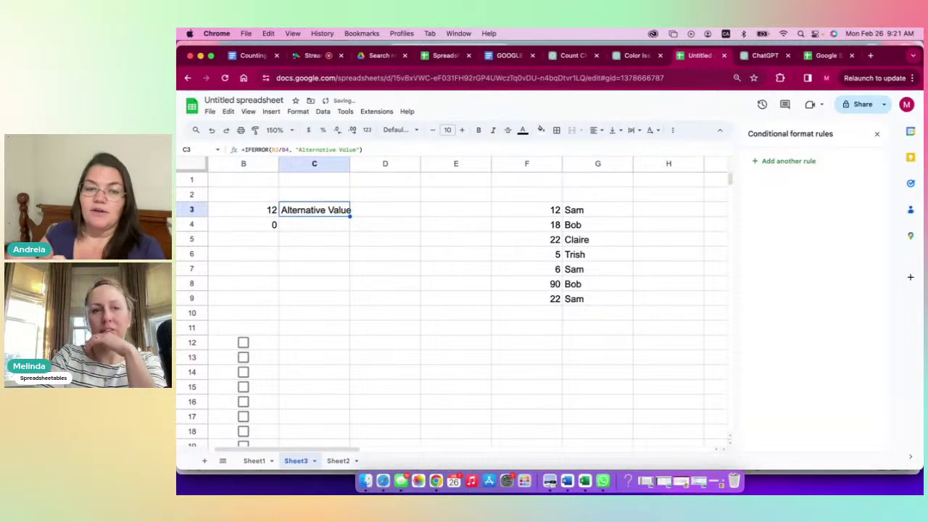
pyautogui.click(314, 225)
pyautogui.click(314, 210)
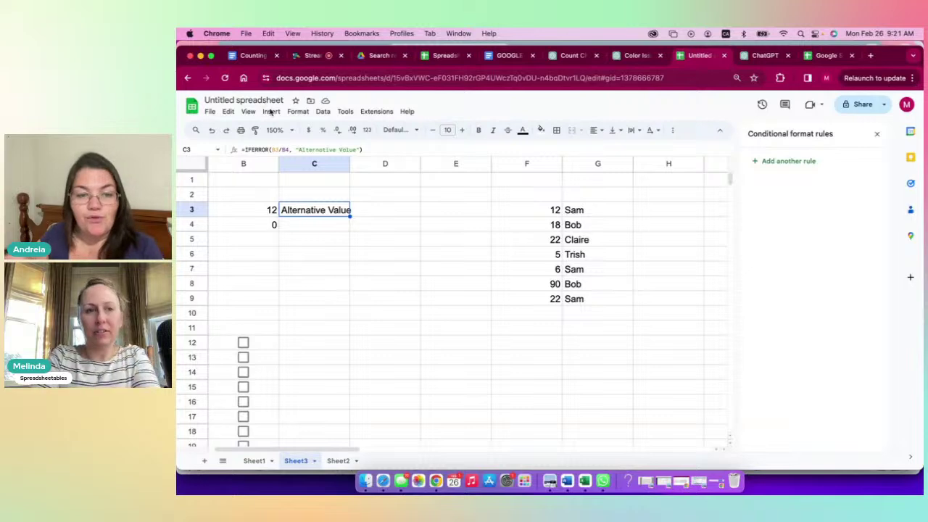
pyautogui.moveTo(297, 151); pyautogui.dragTo(357, 150)
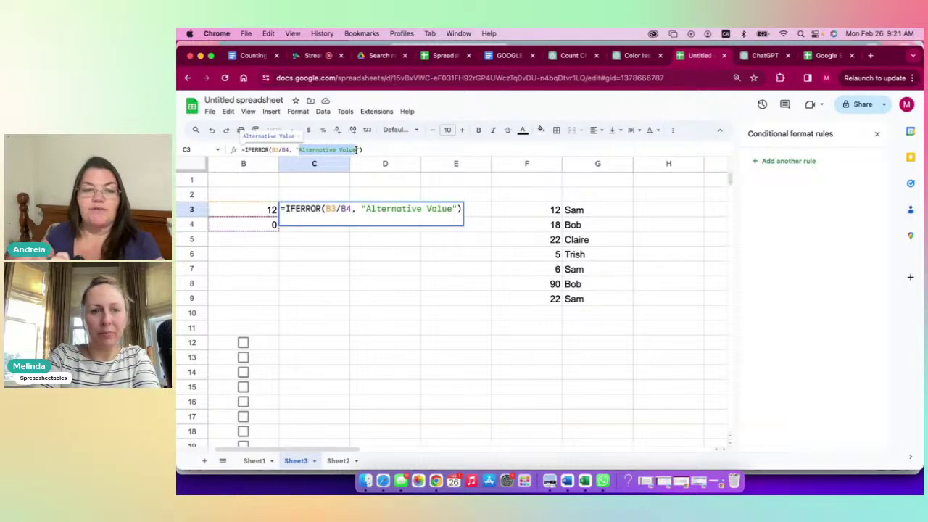
pyautogui.press('BackSpace')
pyautogui.press('Return')
pyautogui.click(314, 209)
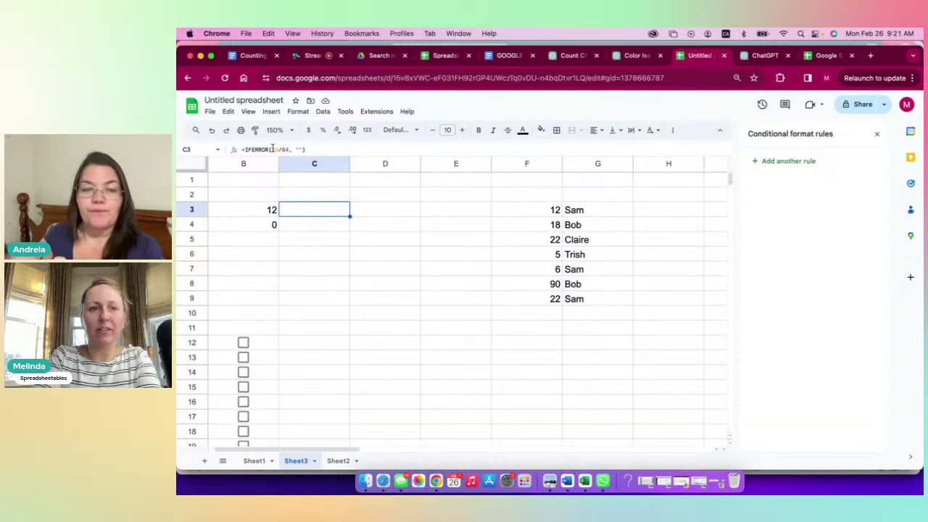
pyautogui.click(299, 149)
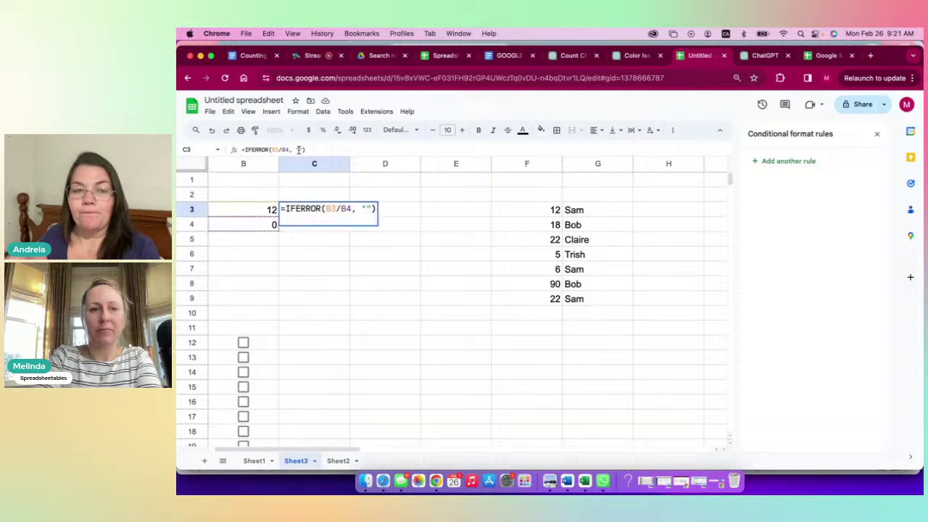
pyautogui.click(372, 297)
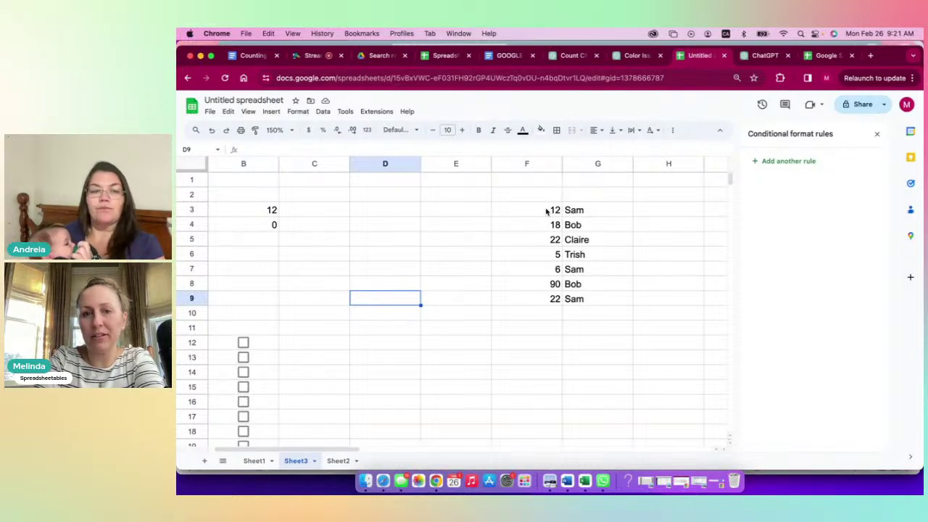
# - Review the numbers in F3:F9 and the names in G3:G9 as data for the next ChatGPT question
pyautogui.moveTo(546, 210); pyautogui.dragTo(542, 299)
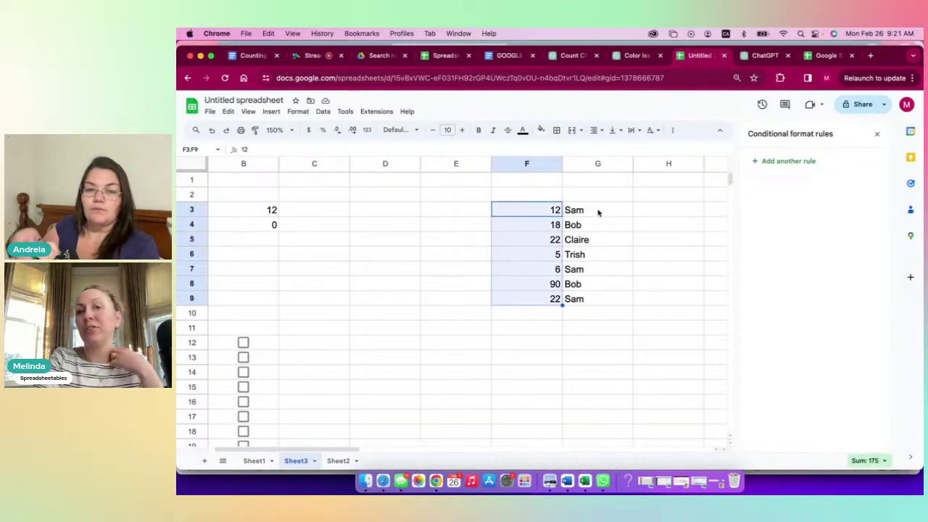
pyautogui.moveTo(597, 211); pyautogui.dragTo(599, 298)
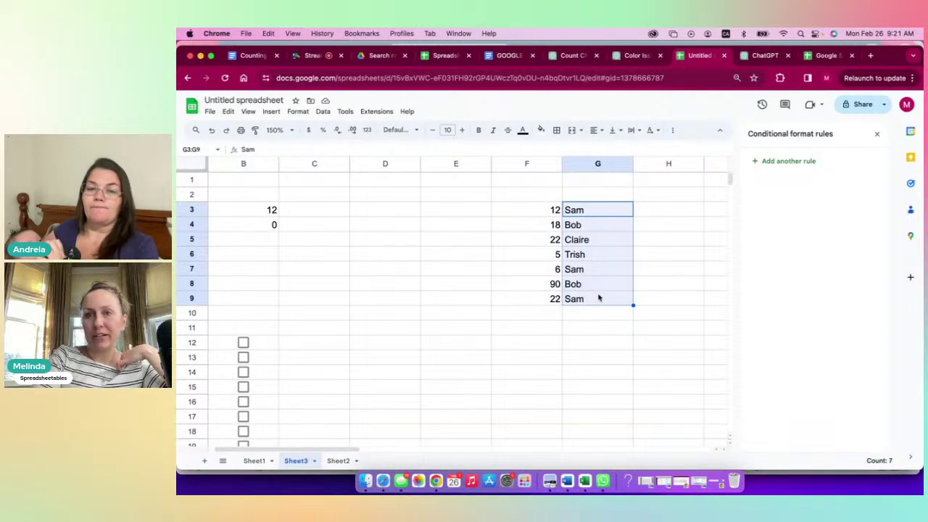
pyautogui.click(767, 56)
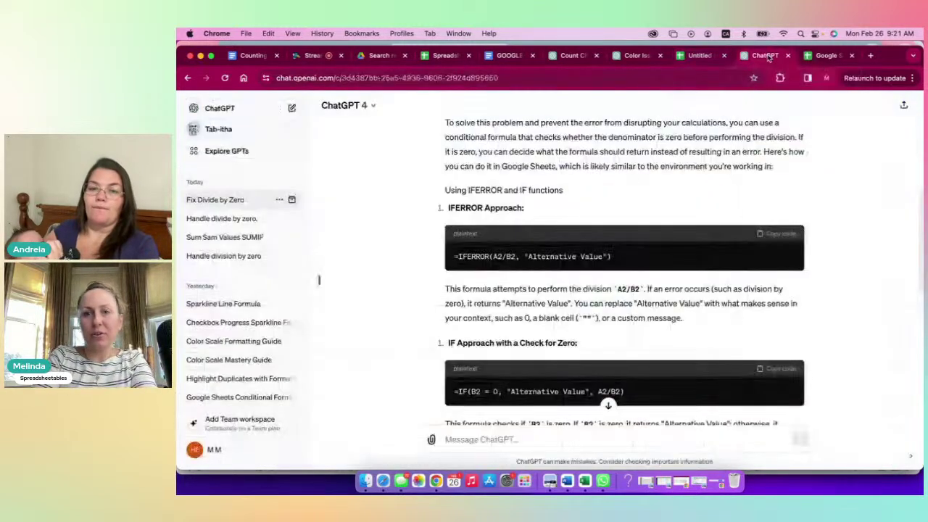
pyautogui.click(700, 57)
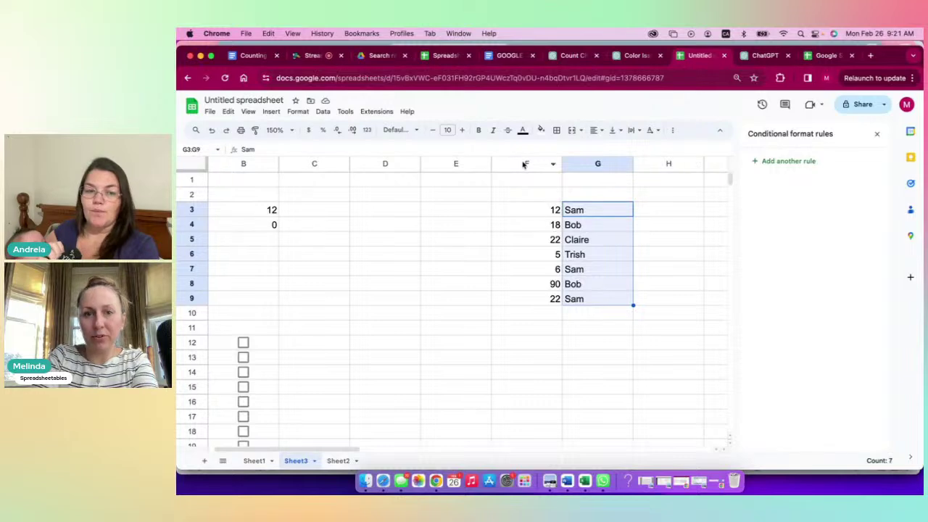
# - Start a new ChatGPT conversation and write "I am working in Google Sheets and in column F i have values and in column G I have names."
pyautogui.click(768, 57)
pyautogui.click(292, 108)
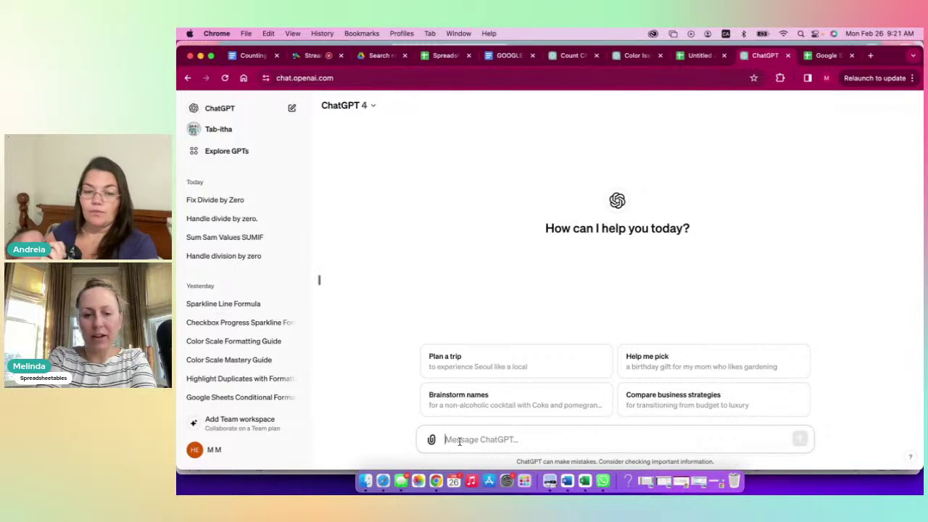
pyautogui.write('I am working')
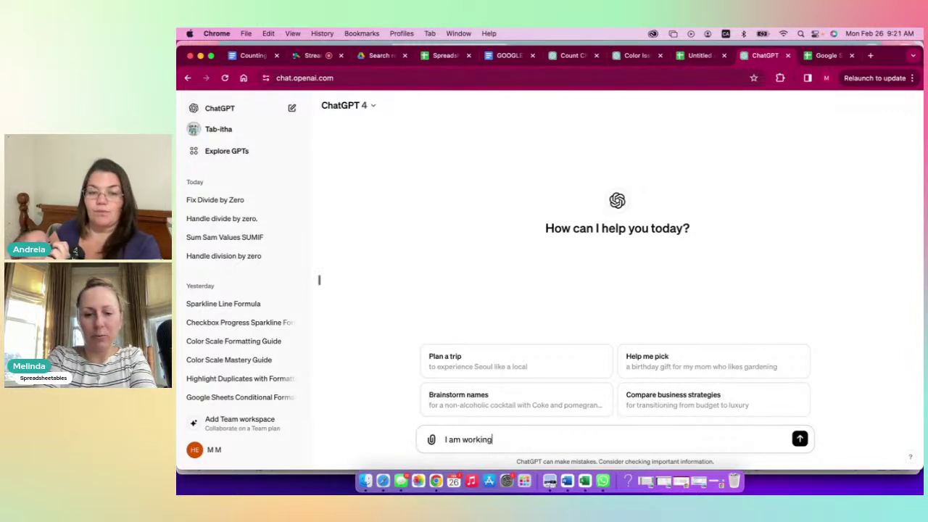
pyautogui.write(' in Google')
pyautogui.write('ets')
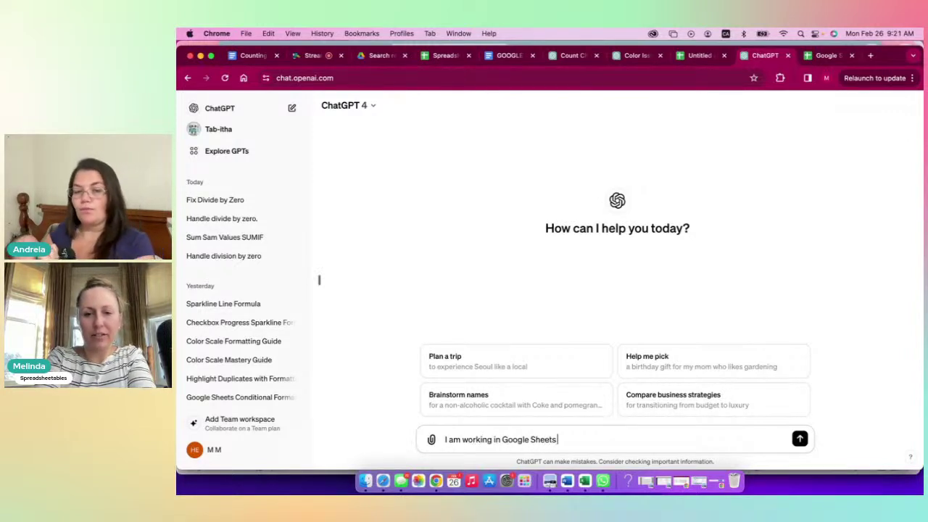
pyautogui.write(' and in colum F')
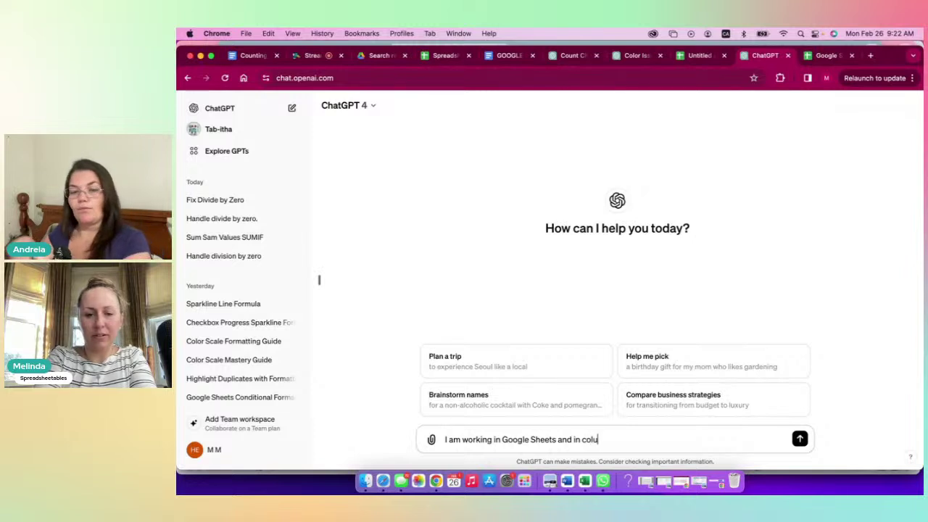
pyautogui.press('BackSpace')
pyautogui.press('BackSpace')
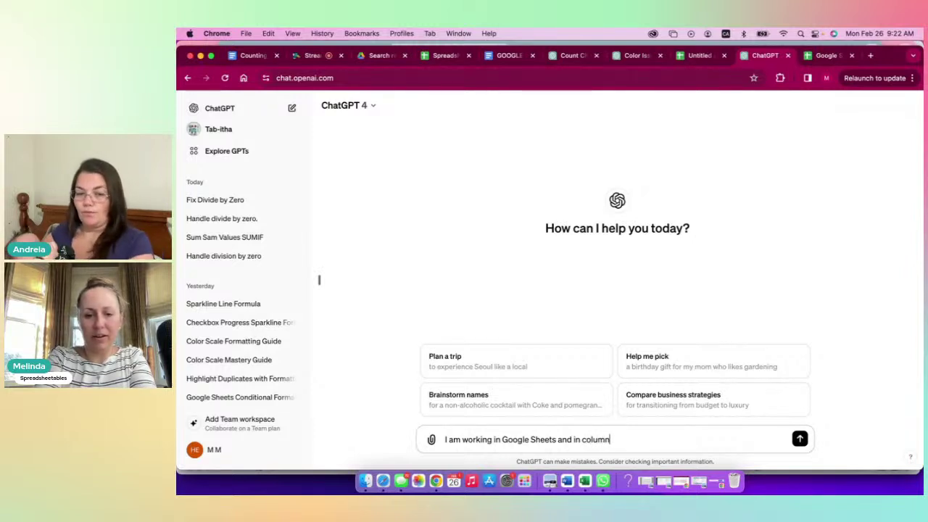
pyautogui.write('n F i hav')
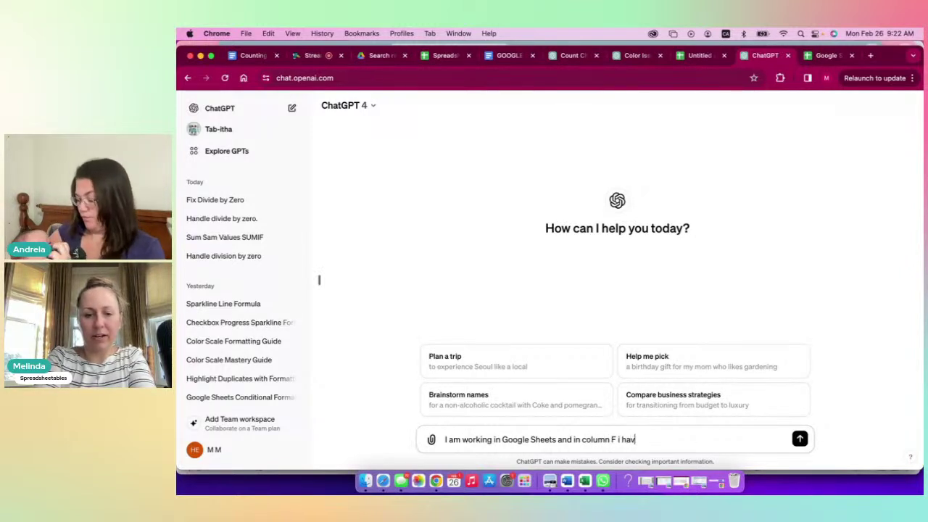
pyautogui.write('e values and')
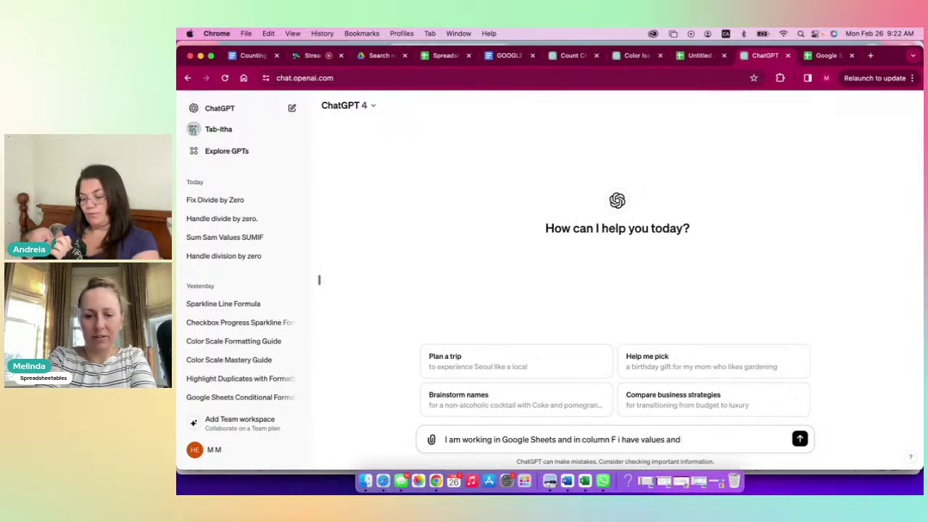
pyautogui.write(' in column G ')
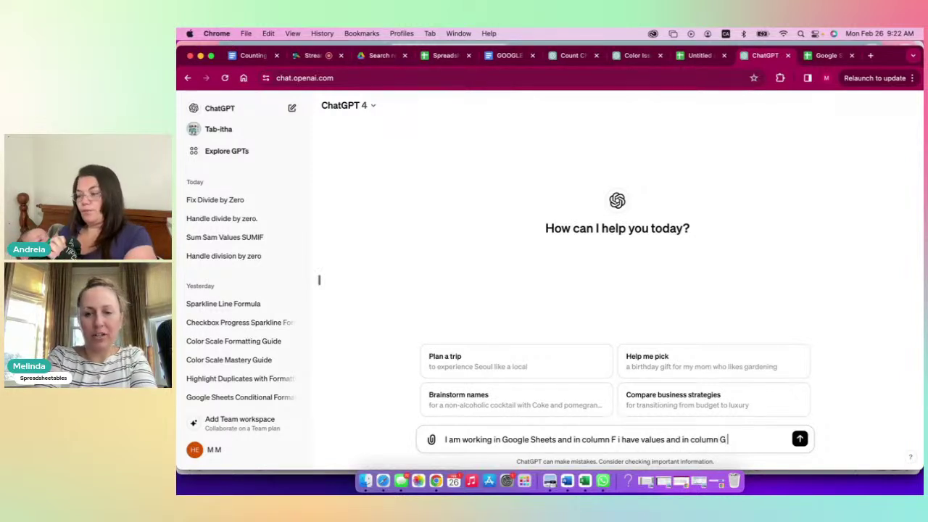
pyautogui.write('I have names.')
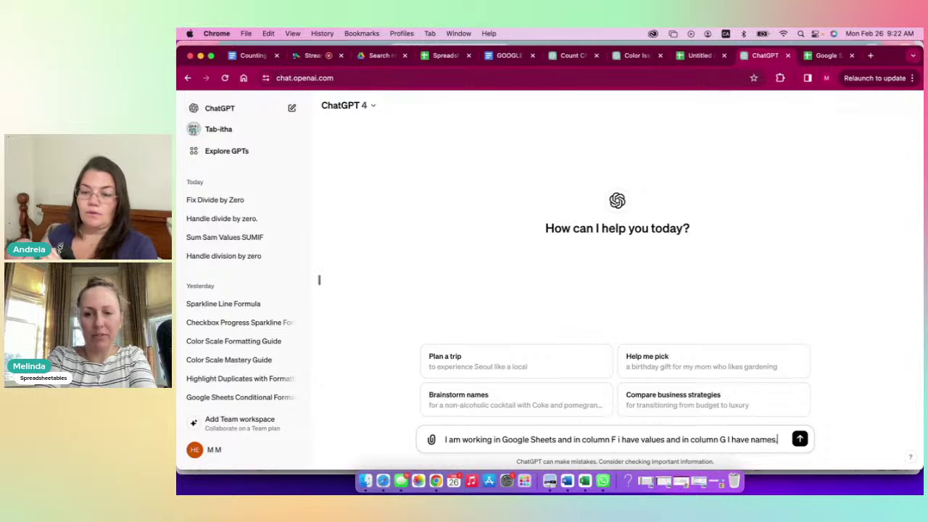
# - Complete the prompt with a request to add all of column F that has the name from G3 in column G, and send it
pyautogui.write(' I would')
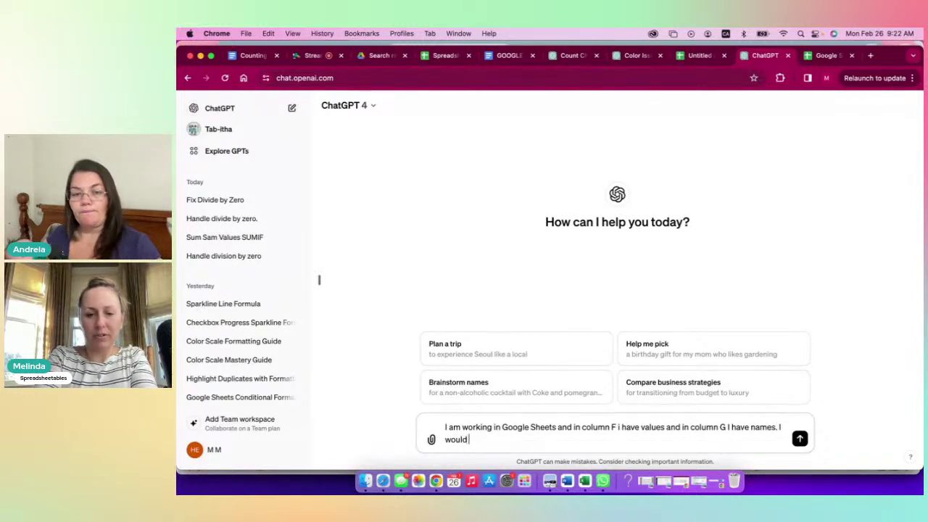
pyautogui.write(' like to add all')
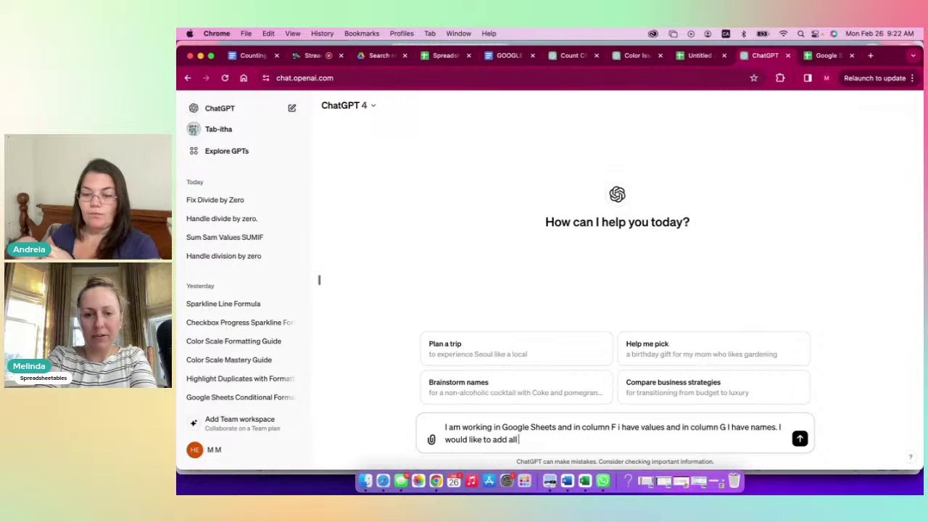
pyautogui.write(' of c')
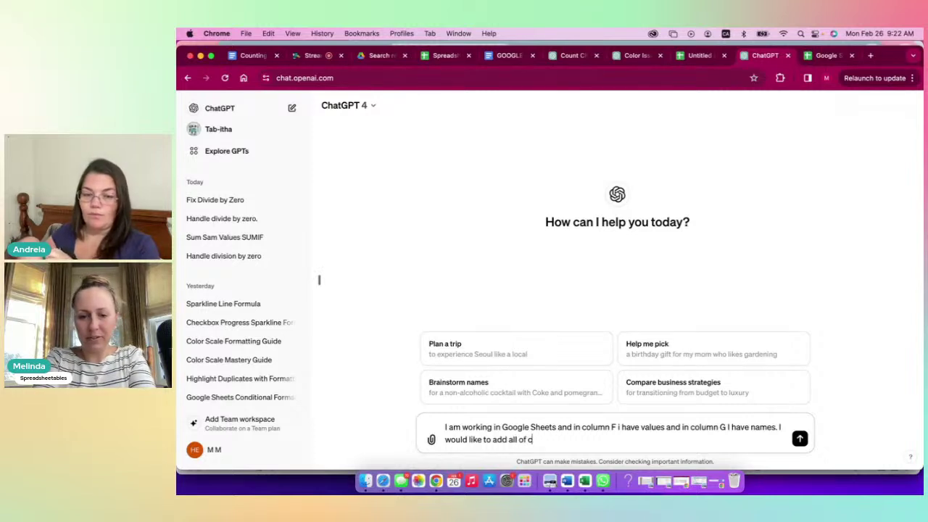
pyautogui.write('olumn F ')
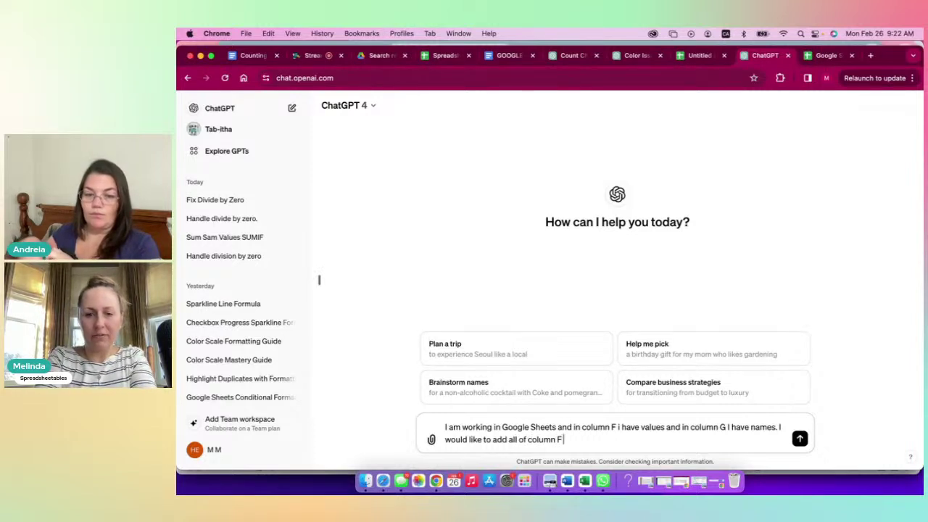
pyautogui.write('that ')
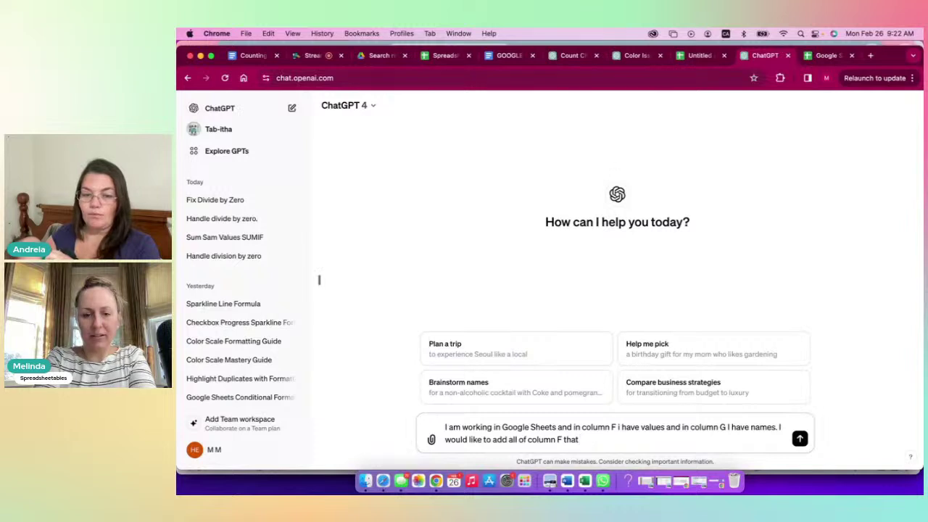
pyautogui.write('has ')
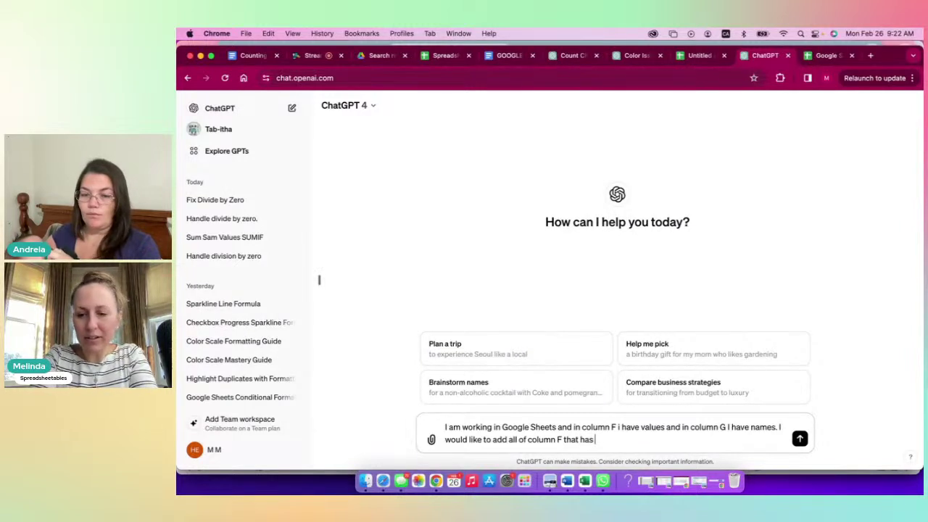
pyautogui.write('"Sam"')
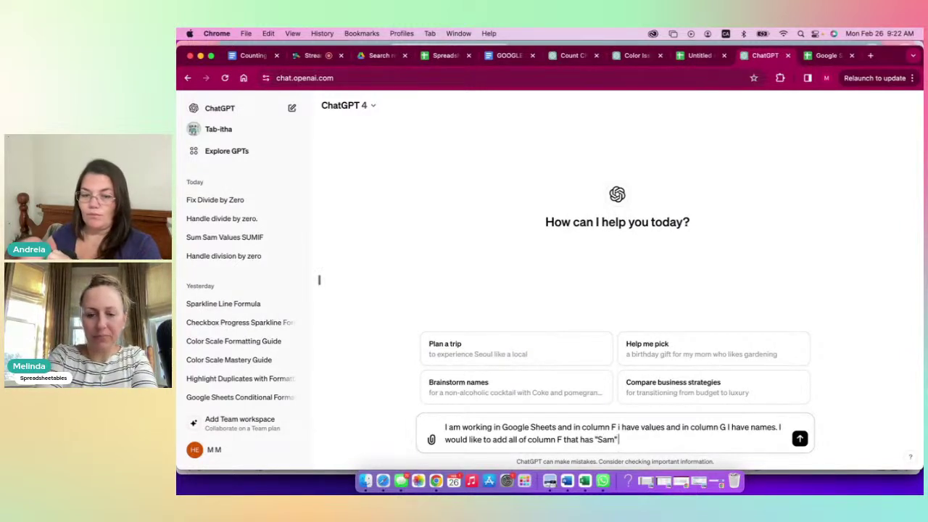
pyautogui.write(' in colum G.')
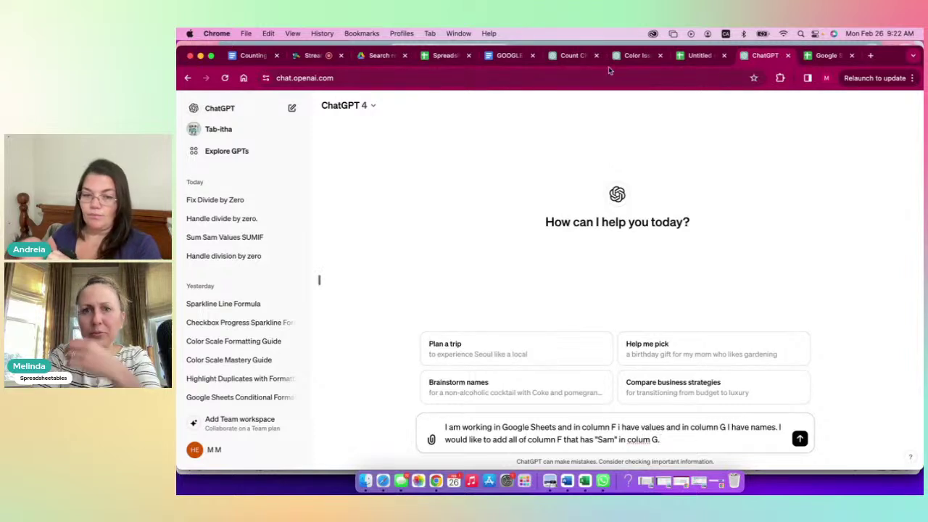
pyautogui.click(715, 58)
pyautogui.click(763, 58)
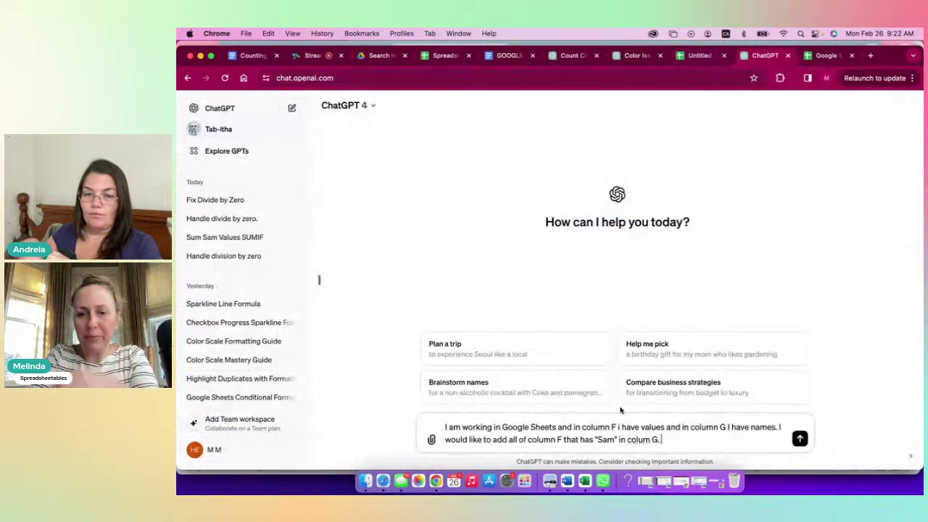
pyautogui.press('Return')
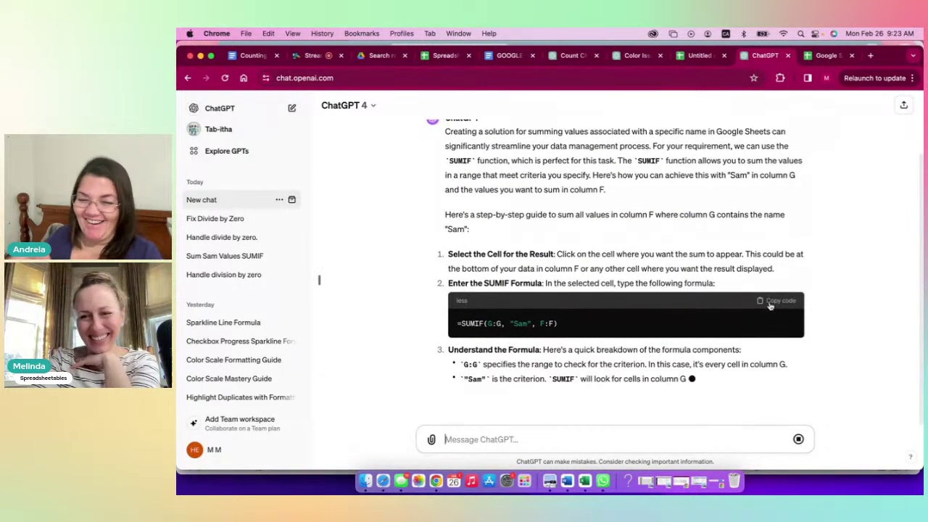
# - Copy the suggested SUMIF formula for columns G and F into cell H2 of Sheet3 in the untitled spreadsheet
pyautogui.click(775, 286)
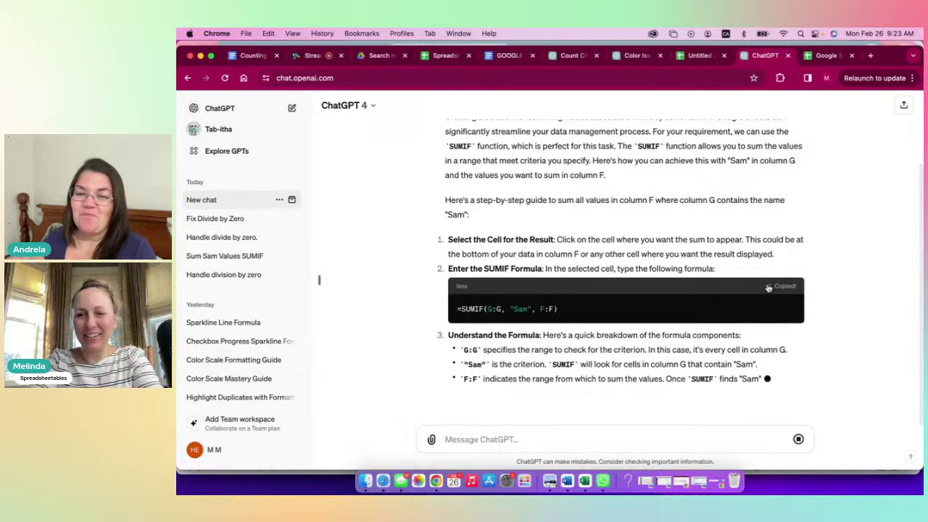
pyautogui.click(678, 58)
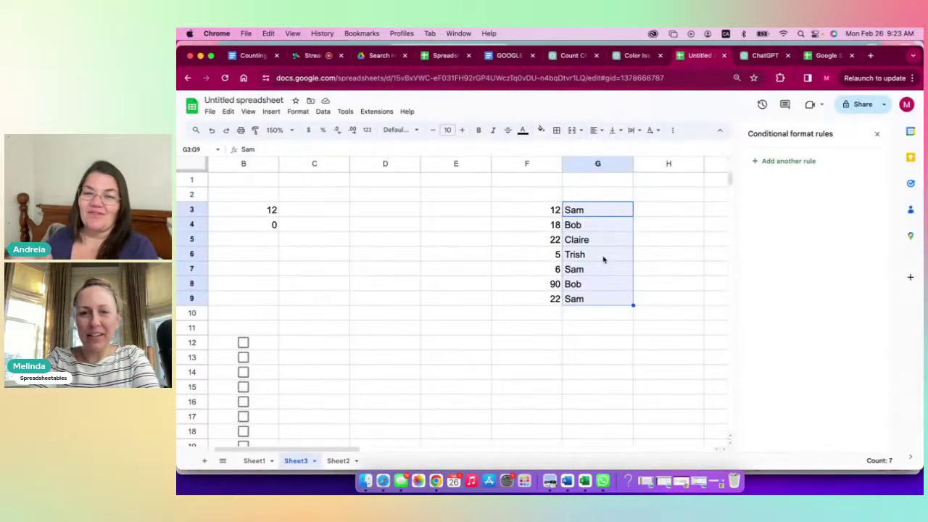
pyautogui.click(656, 186)
pyautogui.click(656, 197)
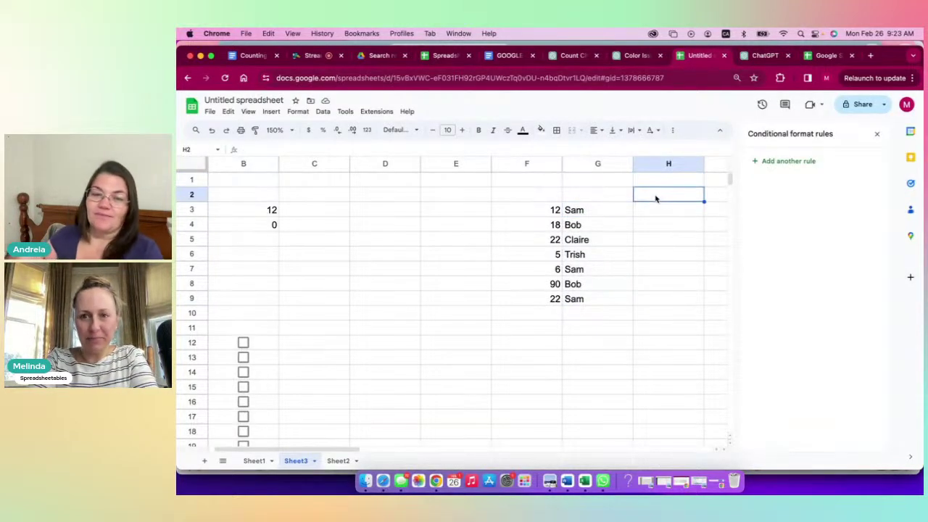
pyautogui.press('cmd+v')
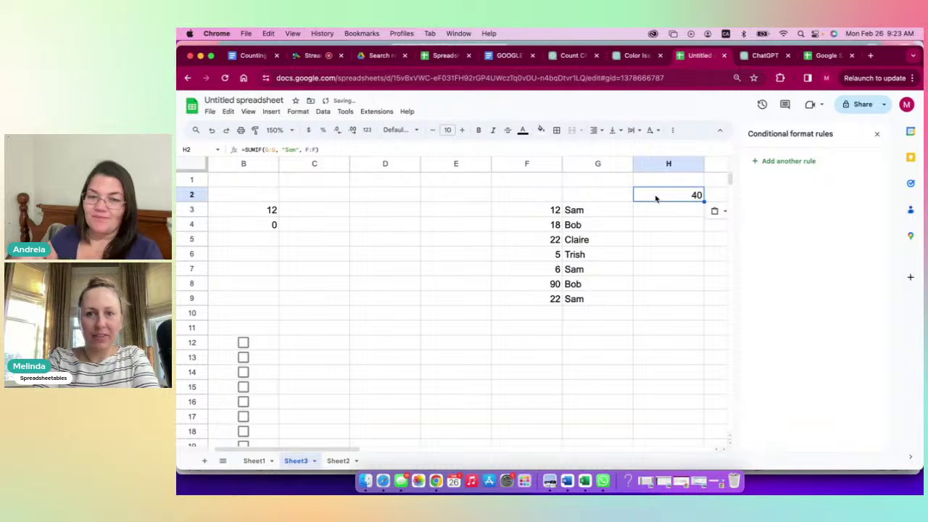
pyautogui.click(658, 222)
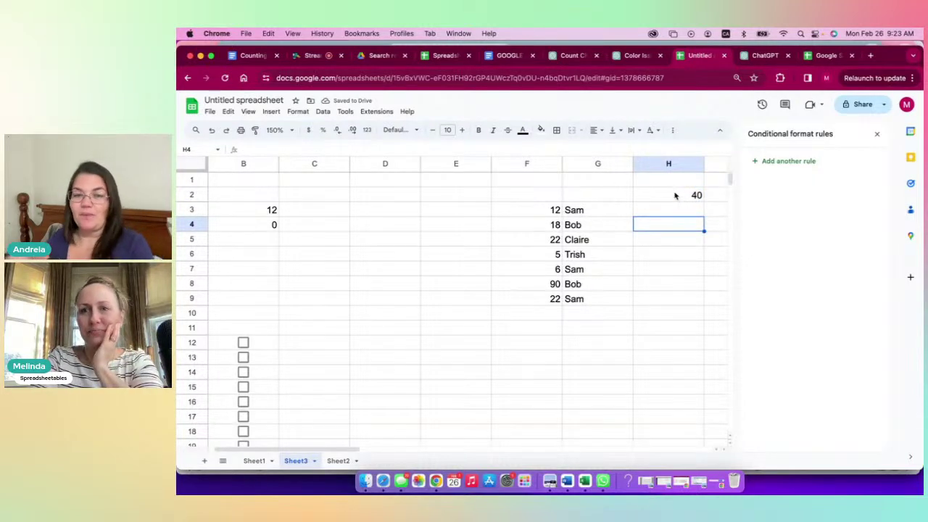
# - Return to ChatGPT, copy the text of the column F sum prompt and paste it into a new conversation
pyautogui.click(767, 56)
pyautogui.scroll(5, 523, 187)
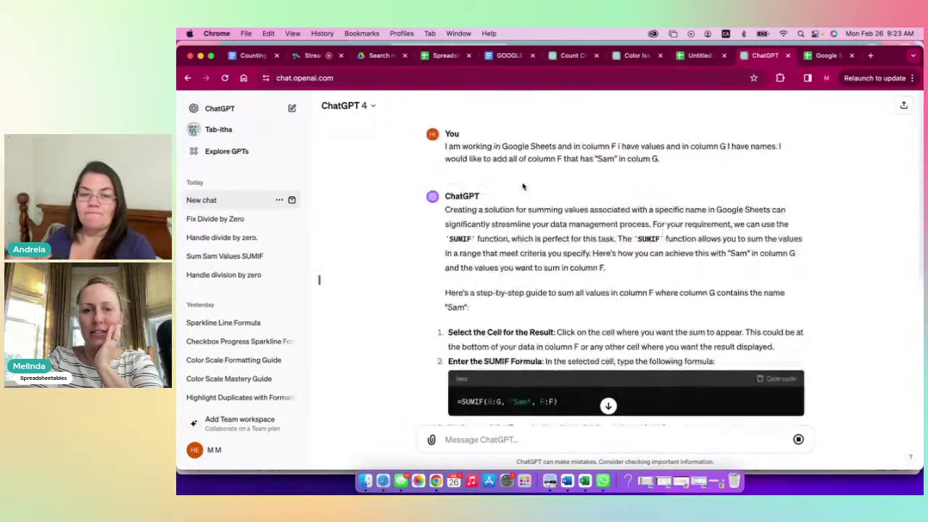
pyautogui.moveTo(667, 161); pyautogui.dragTo(439, 147)
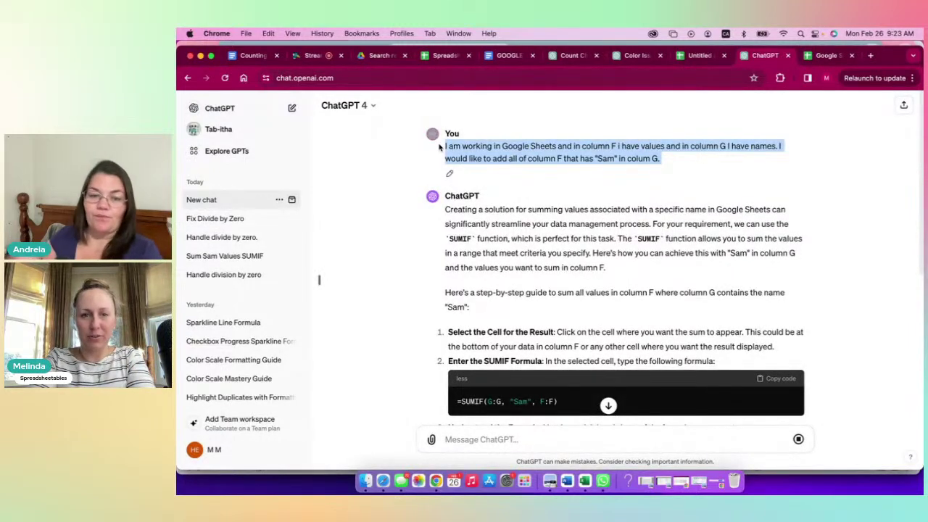
pyautogui.click(446, 147)
pyautogui.moveTo(660, 161); pyautogui.dragTo(446, 148)
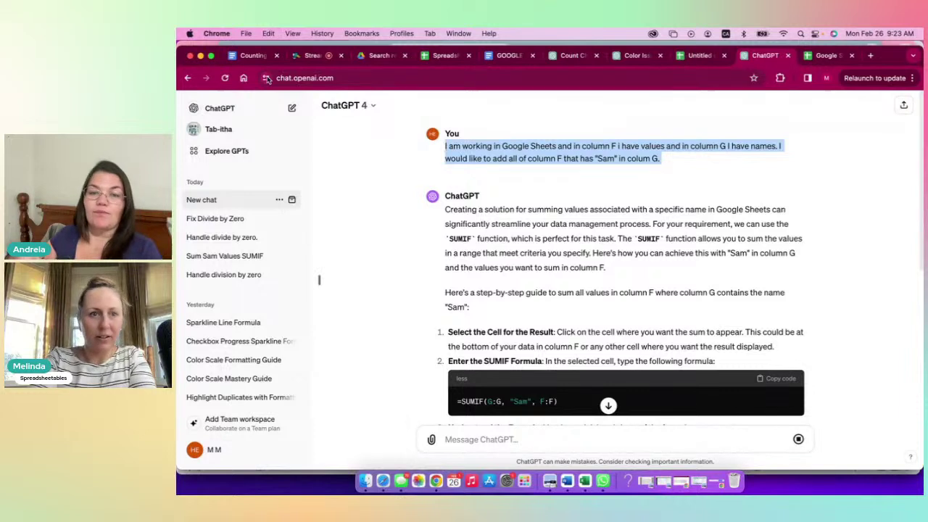
pyautogui.click(292, 108)
pyautogui.press('super+v')
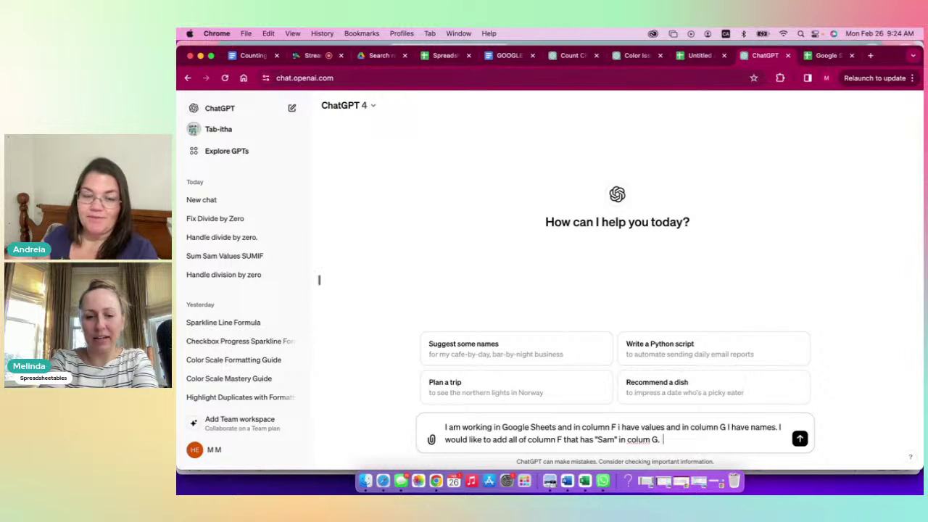
# - Add "Just the formula, no descriptions please." to the end of the prompt and send it
pyautogui.write('ust the fo')
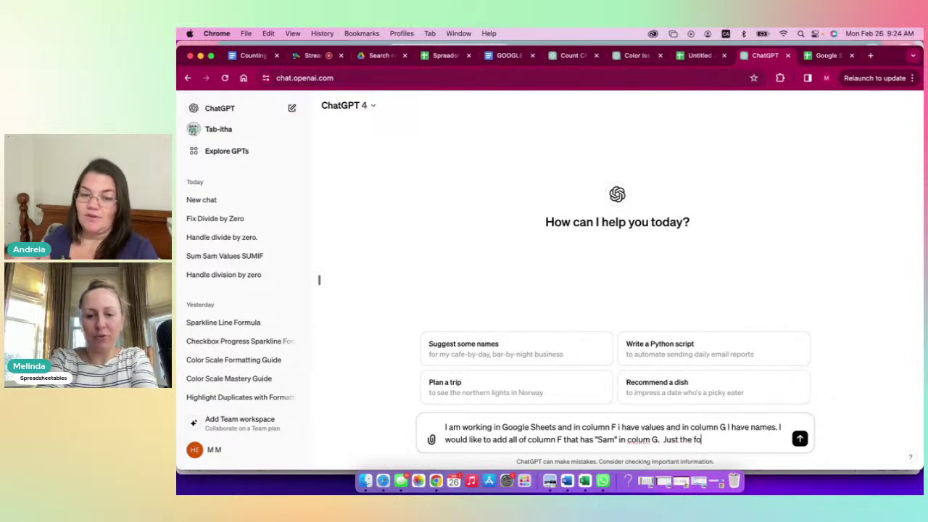
pyautogui.write('rmula, no de')
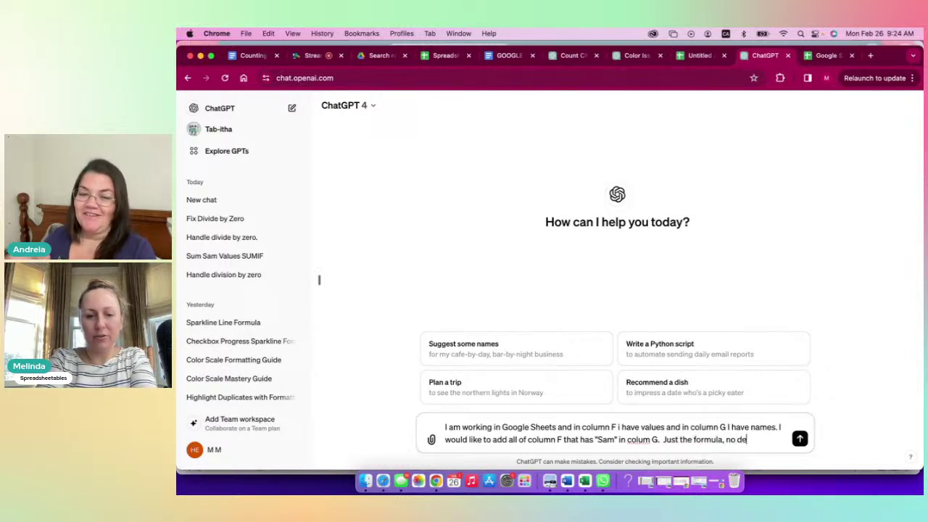
pyautogui.write('scriptions please.')
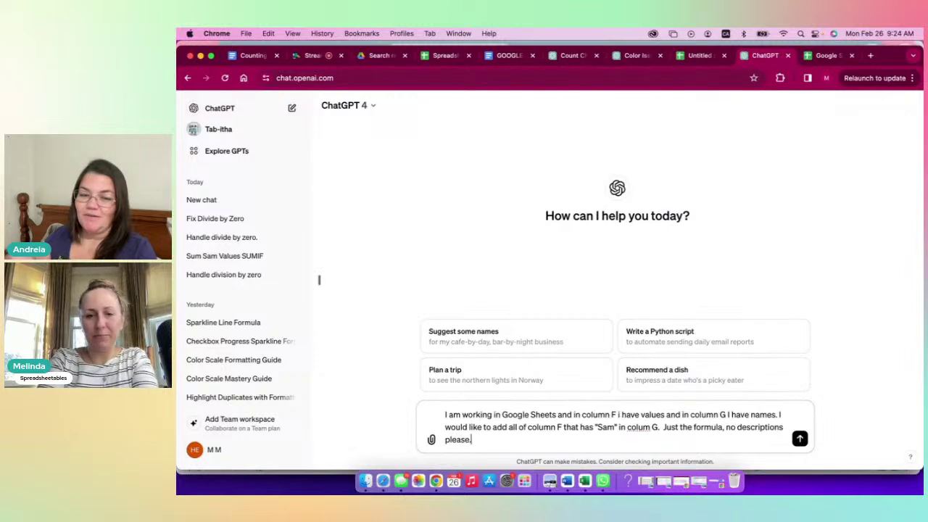
pyautogui.press('Return')
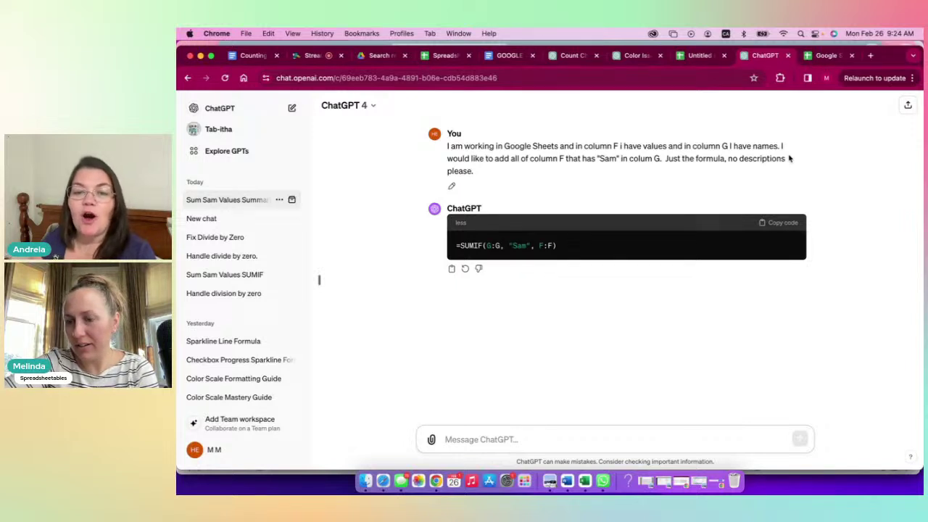
# - Copy the returned SUMIF formula and send "Please explain this google sheets formula" followed by the quoted formula in a new conversation
pyautogui.click(781, 222)
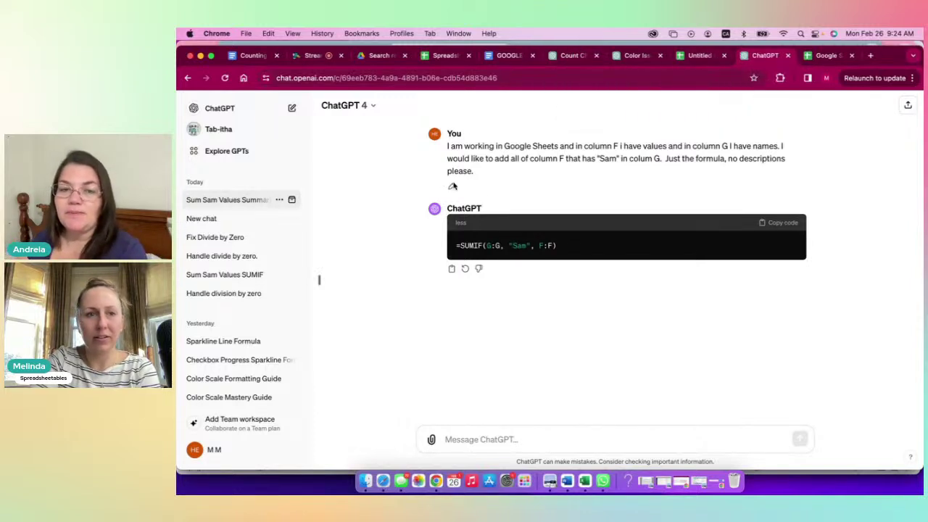
pyautogui.click(292, 109)
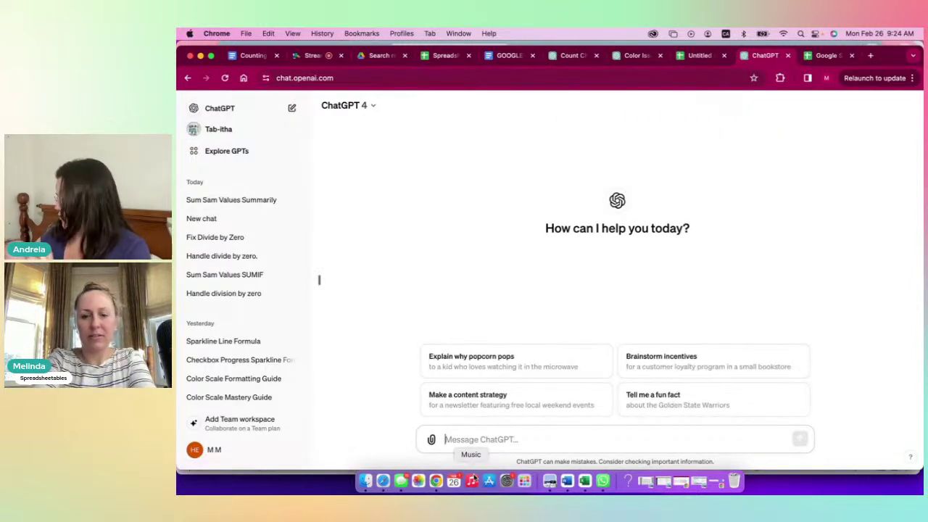
pyautogui.write('PLease ')
pyautogui.write('excel')
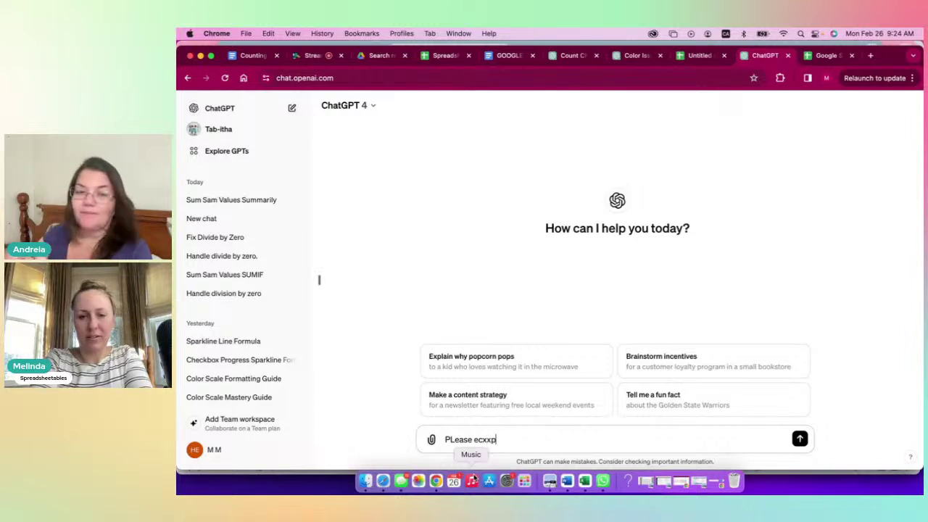
pyautogui.press('BackSpace')
pyautogui.press('BackSpace')
pyautogui.press('BackSpace')
pyautogui.press('BackSpace')
pyautogui.write('xplain ')
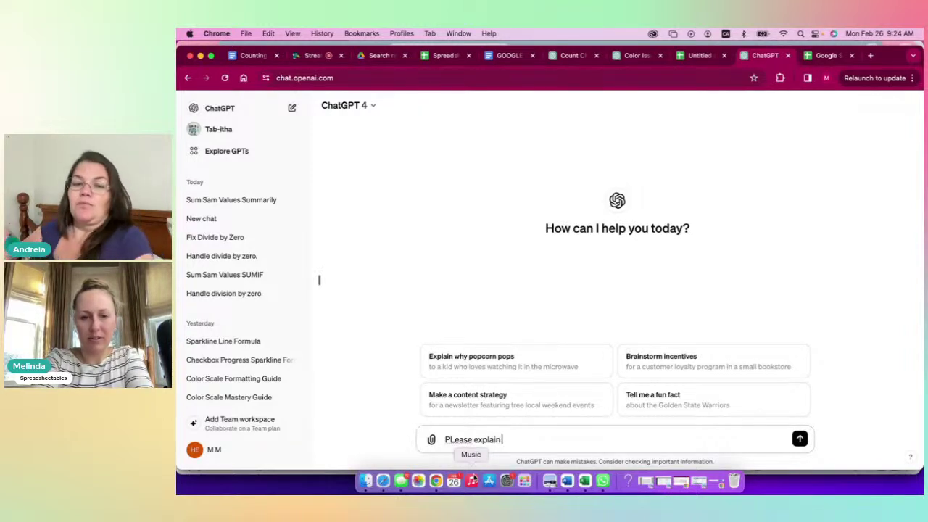
pyautogui.write('this google shee')
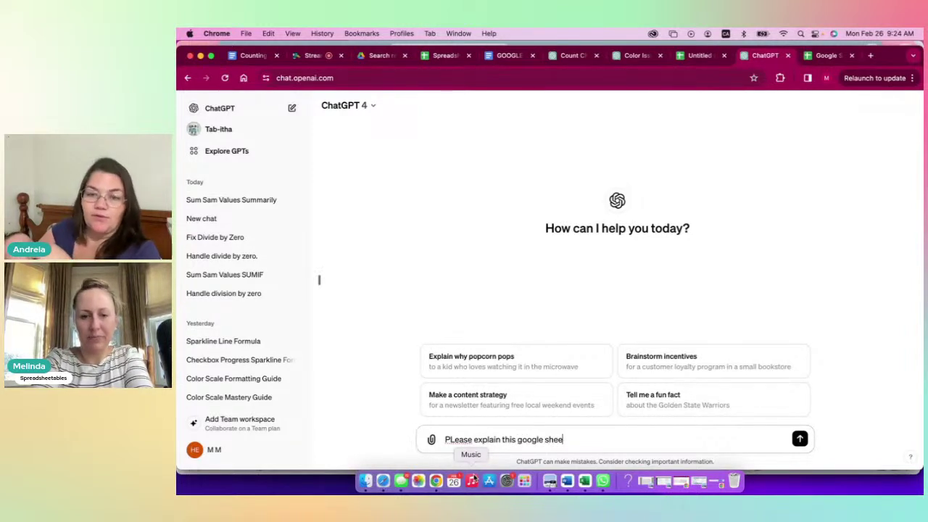
pyautogui.write('ts form')
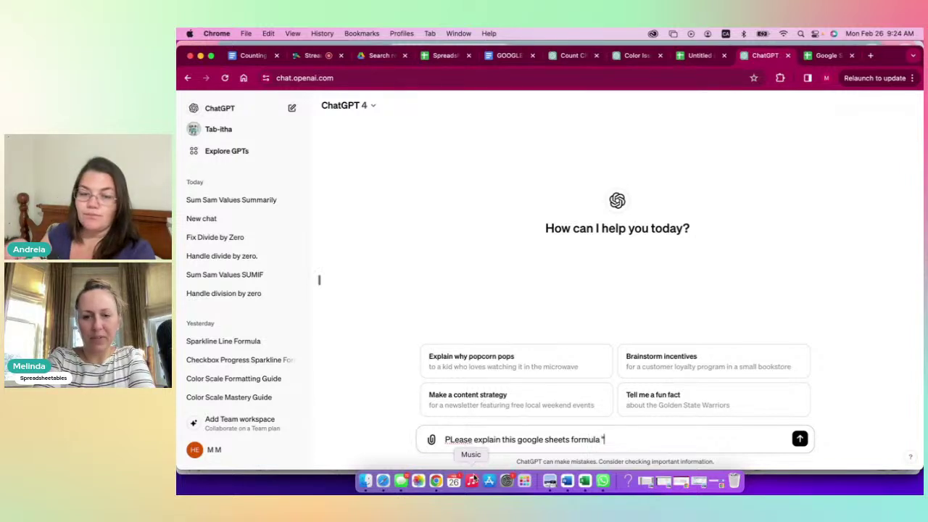
pyautogui.write('ula "')
pyautogui.press('super+v')
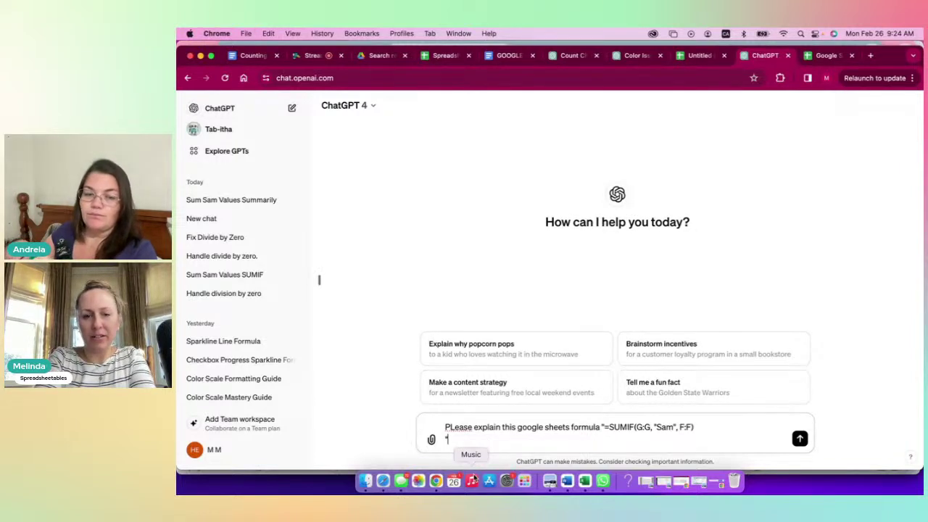
pyautogui.write('"')
pyautogui.press('Return')
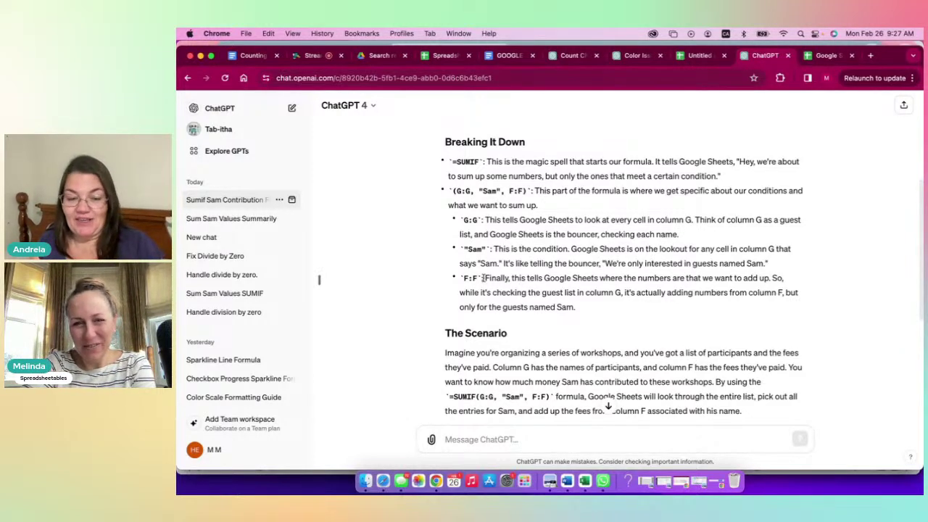
# - Read ChatGPT's explanation of the SUMIF formula, from the breakdown of its parts through the scenario to the summary
pyautogui.scroll(-1, 485, 278)
pyautogui.scroll(-1, 484, 279)
pyautogui.scroll(1, 484, 279)
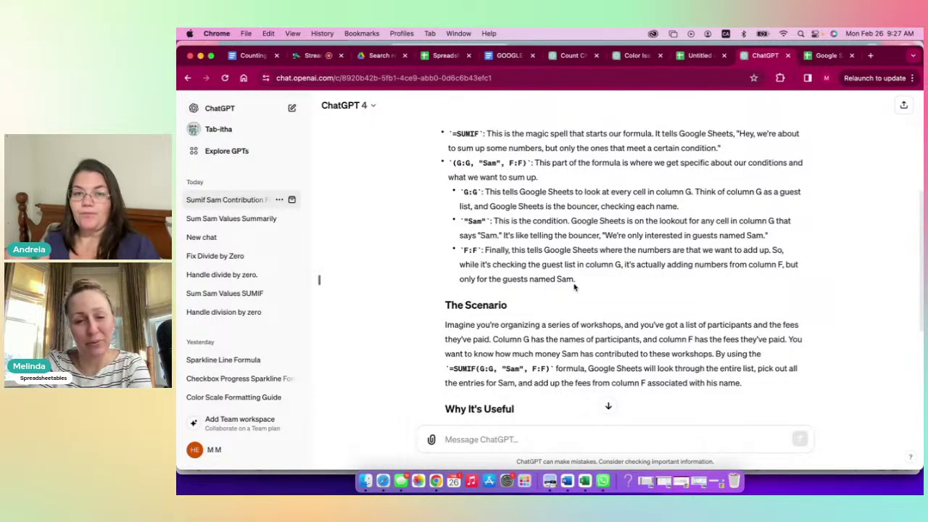
pyautogui.scroll(-5, 573, 287)
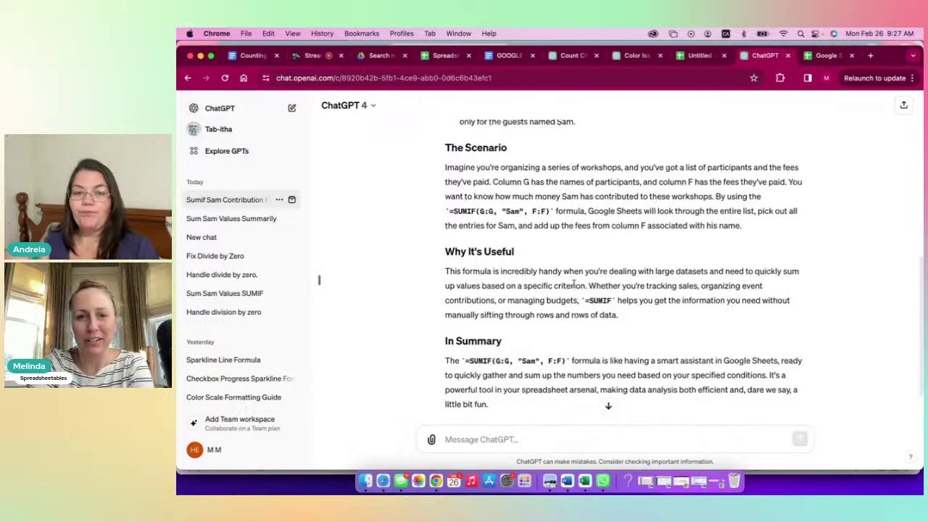
pyautogui.scroll(-2, 573, 284)
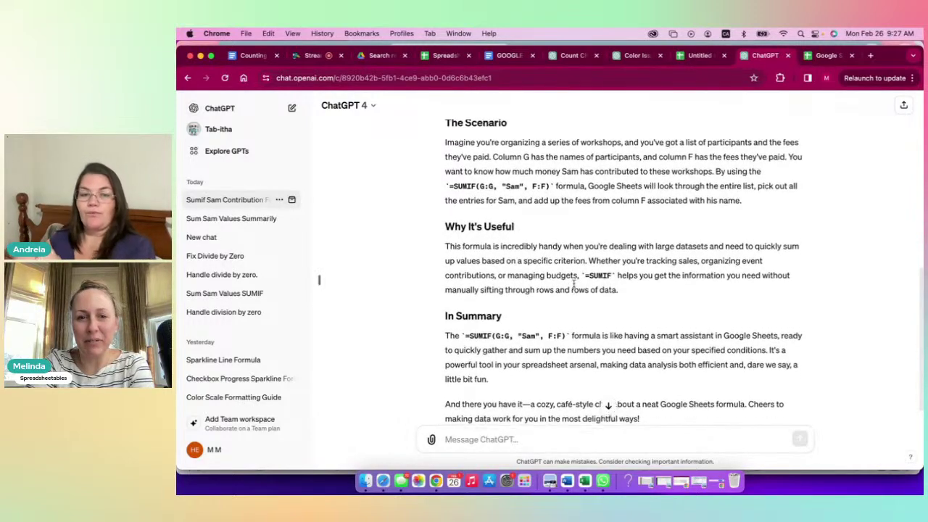
pyautogui.scroll(-3, 574, 287)
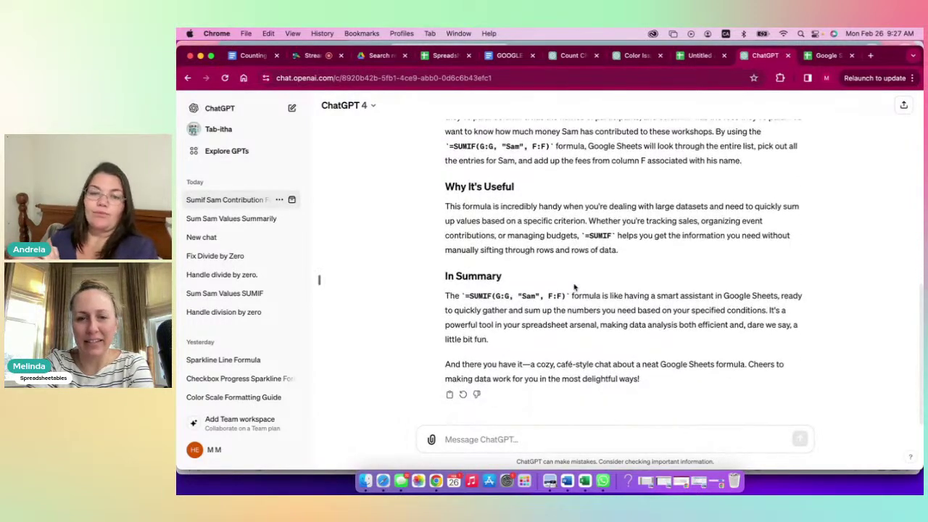
# - Go back over ChatGPT's SUMIF explanation, comparing its opening paragraphs with the "Why It's Useful" and "In Summary" sections
pyautogui.scroll(4, 574, 286)
pyautogui.scroll(-3, 574, 286)
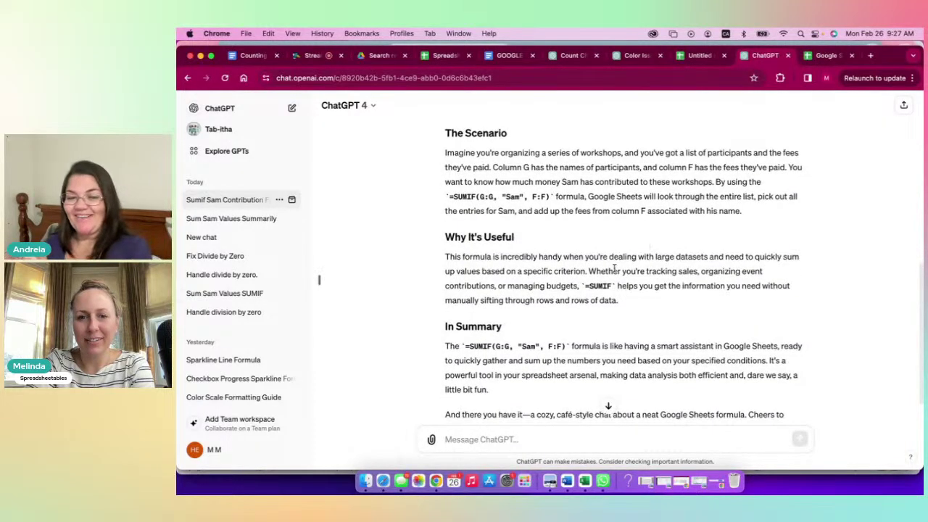
pyautogui.scroll(-1, 614, 268)
pyautogui.scroll(-1, 613, 270)
pyautogui.scroll(-1, 582, 282)
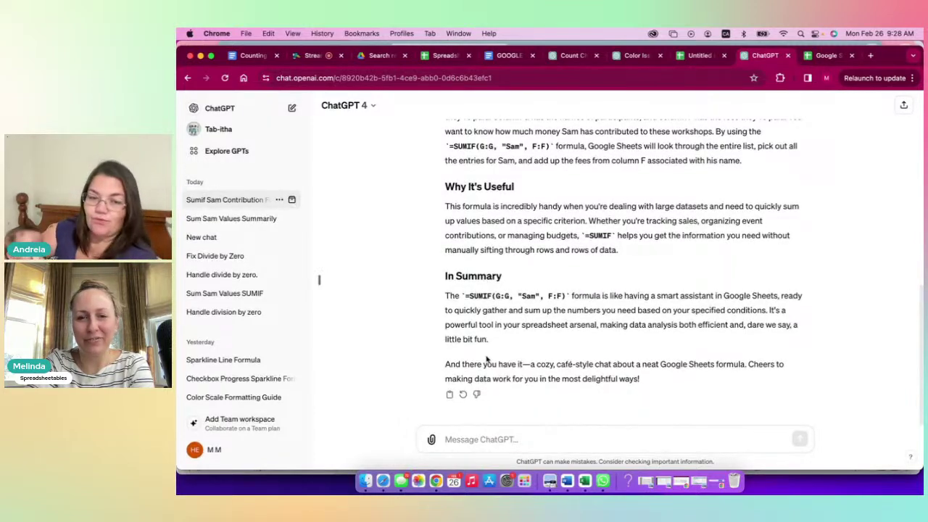
pyautogui.scroll(15, 528, 366)
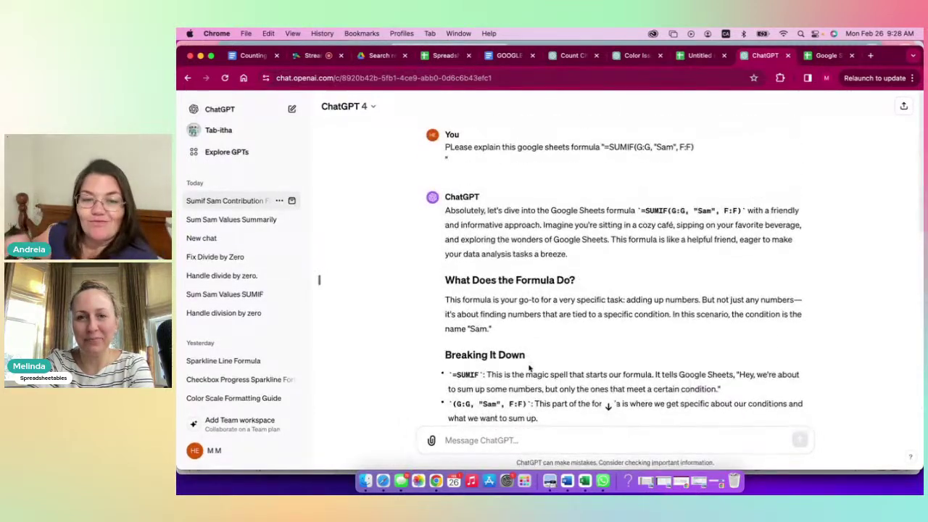
pyautogui.scroll(-15, 529, 368)
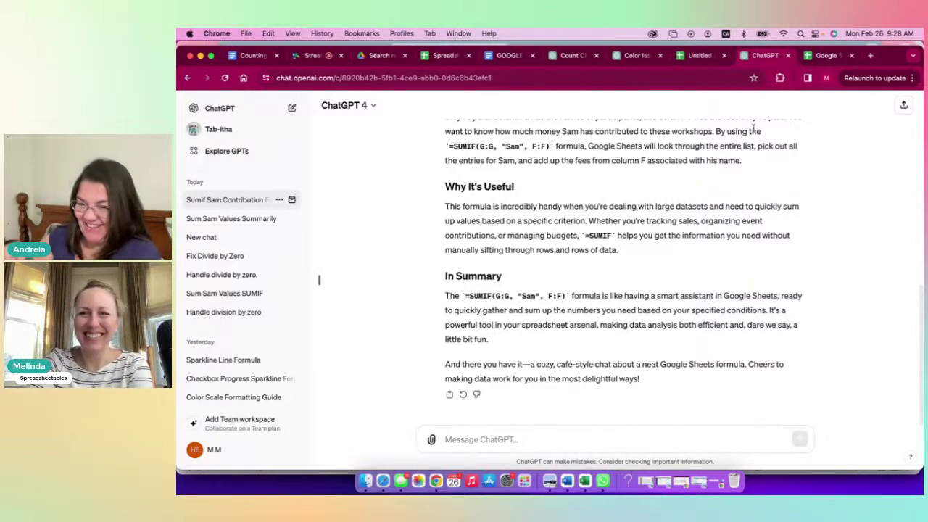
pyautogui.scroll(15, 689, 145)
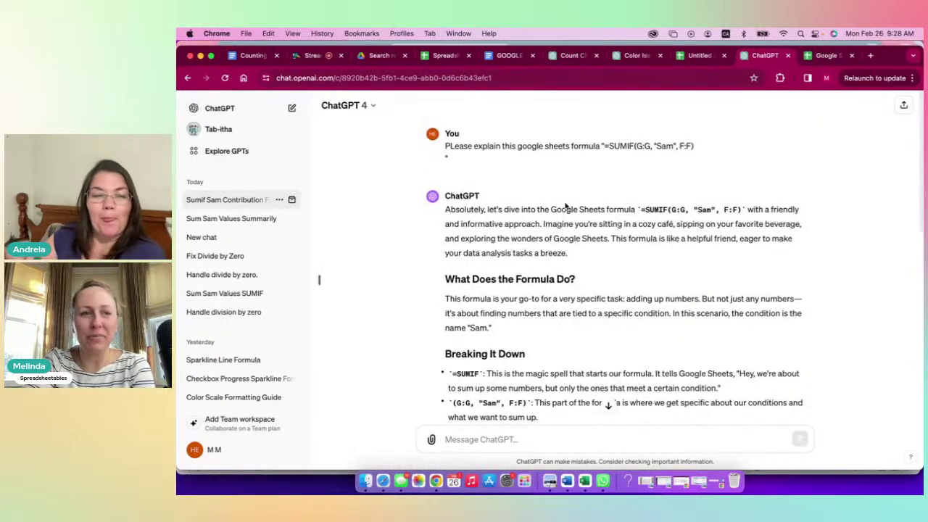
# - Switch to the Google Sheets Assistant Prompt Generator spreadsheet and review its questions, filled-in answers and generated prompt
pyautogui.click(824, 56)
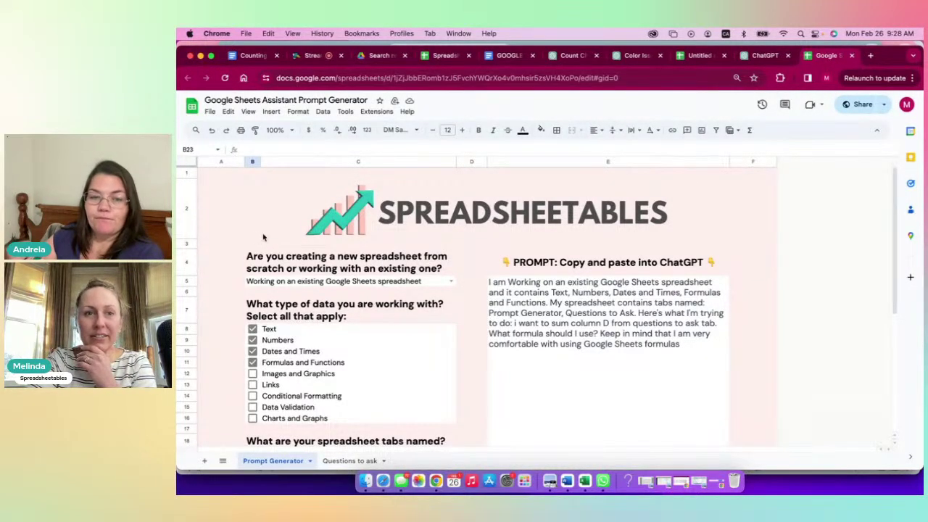
pyautogui.scroll(-5, 272, 240)
pyautogui.scroll(-2, 274, 239)
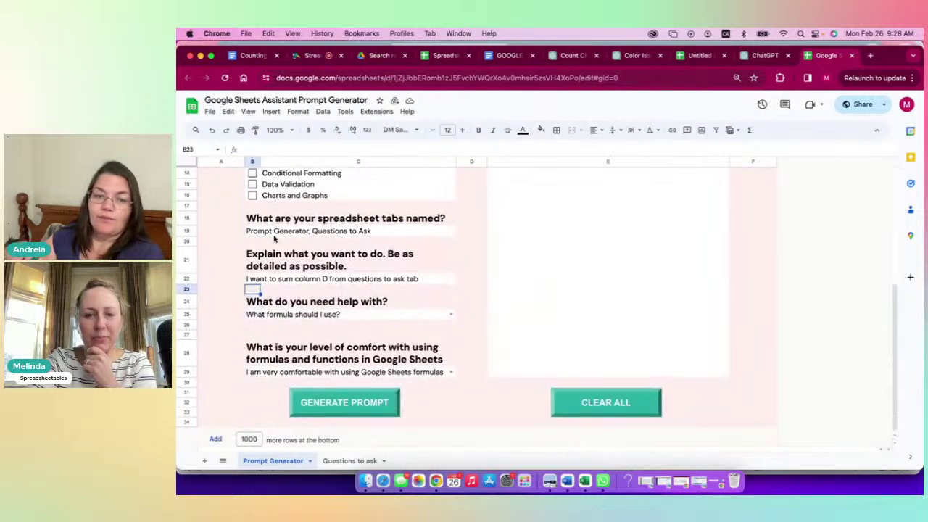
pyautogui.scroll(7, 274, 238)
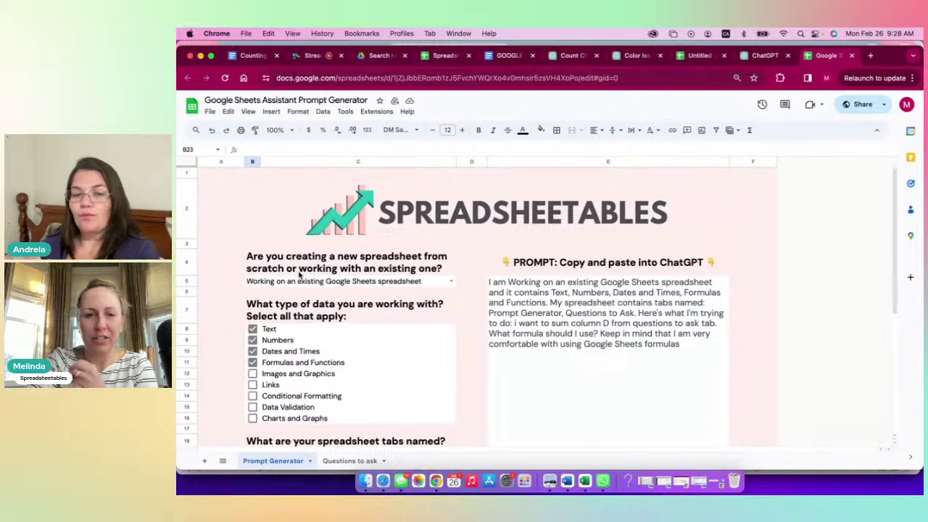
pyautogui.scroll(-1, 298, 273)
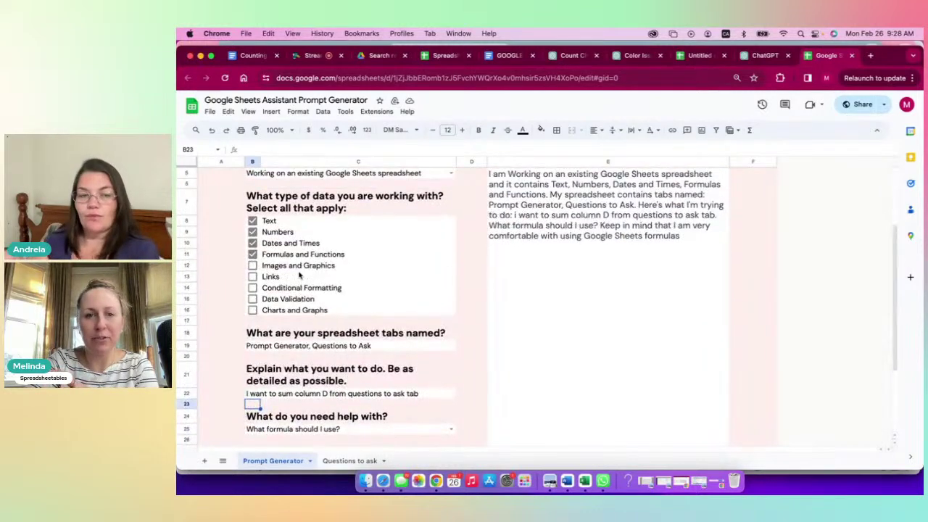
pyautogui.scroll(3, 299, 274)
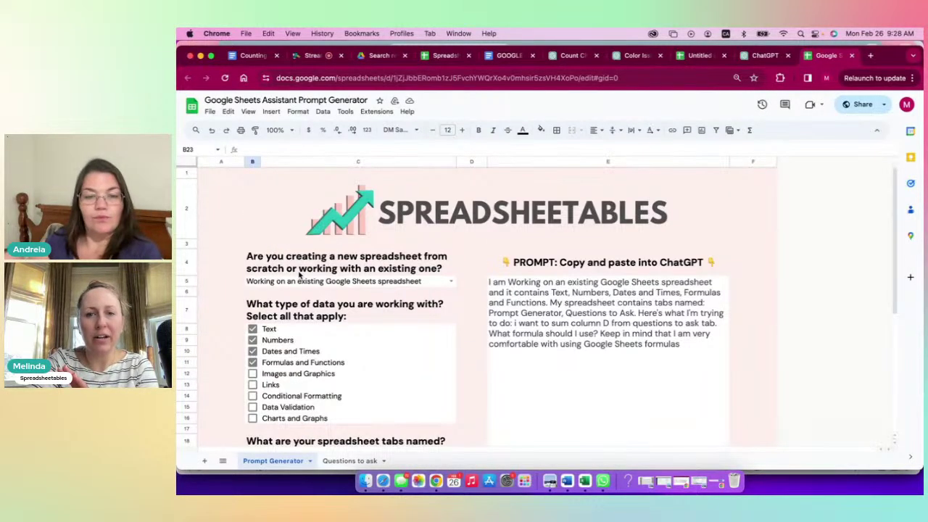
pyautogui.scroll(-2, 298, 274)
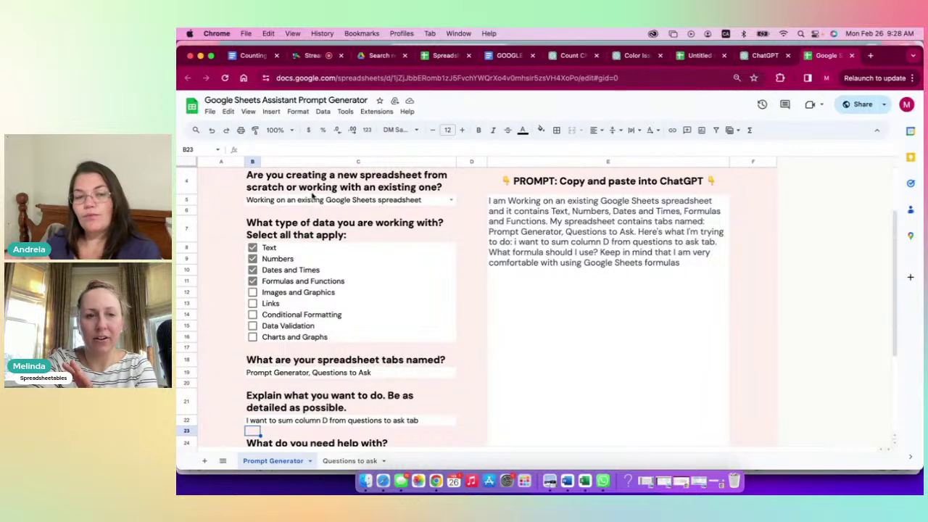
pyautogui.scroll(-1, 328, 398)
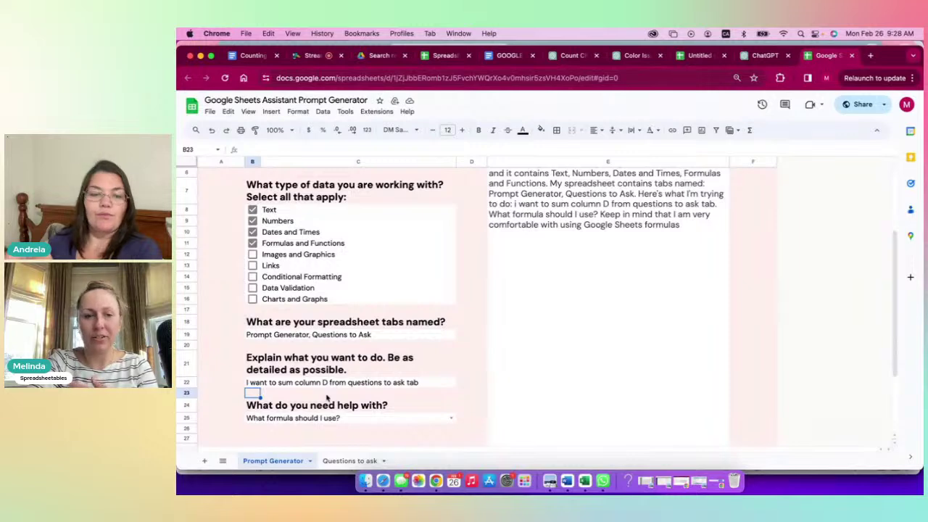
pyautogui.scroll(3, 352, 361)
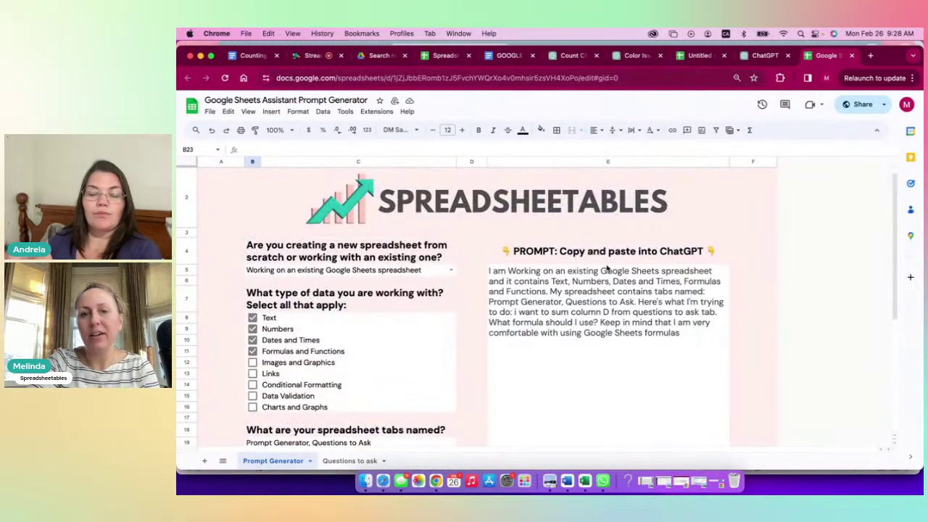
# - Copy the generated prompt about summing column D from the merged prompt cell
pyautogui.click(584, 336)
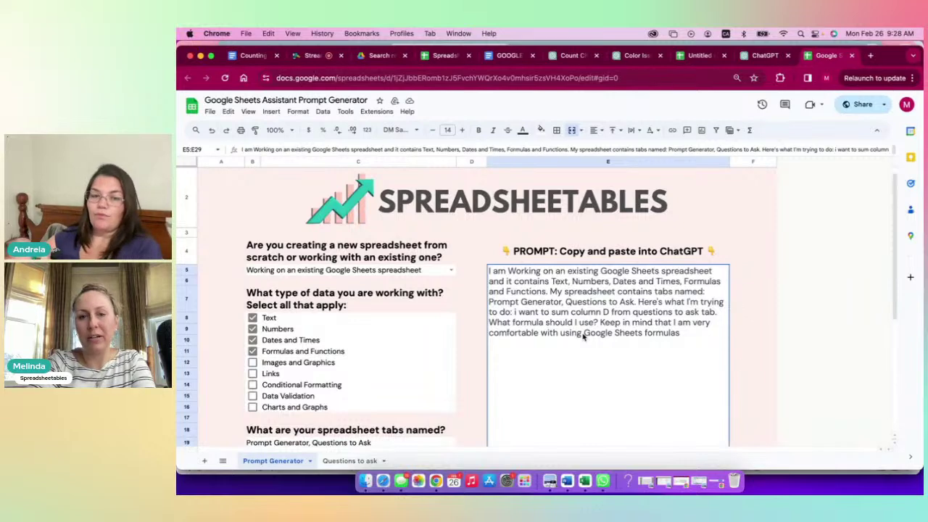
pyautogui.press('super+c')
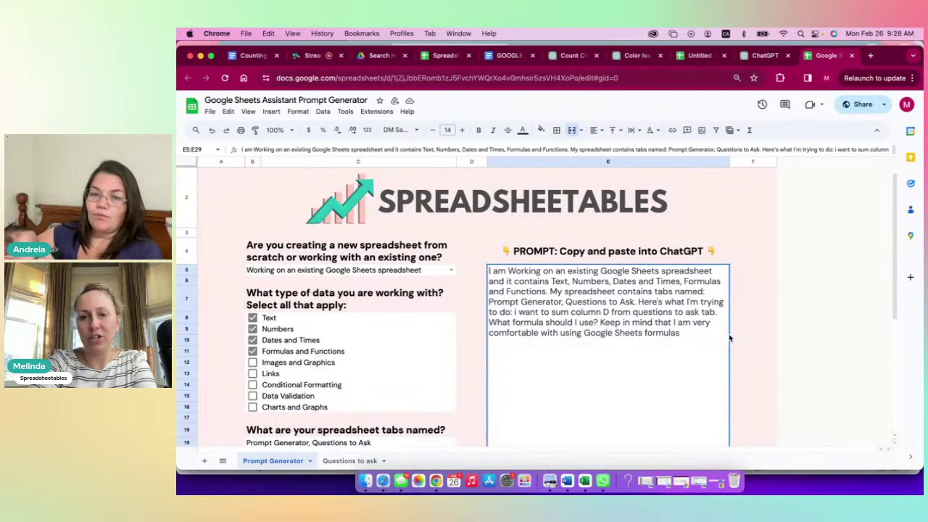
pyautogui.click(759, 330)
# - Start the prompt generator's Clear All script, accept its authorization request and choose the existing Google account
pyautogui.scroll(-5, 330, 308)
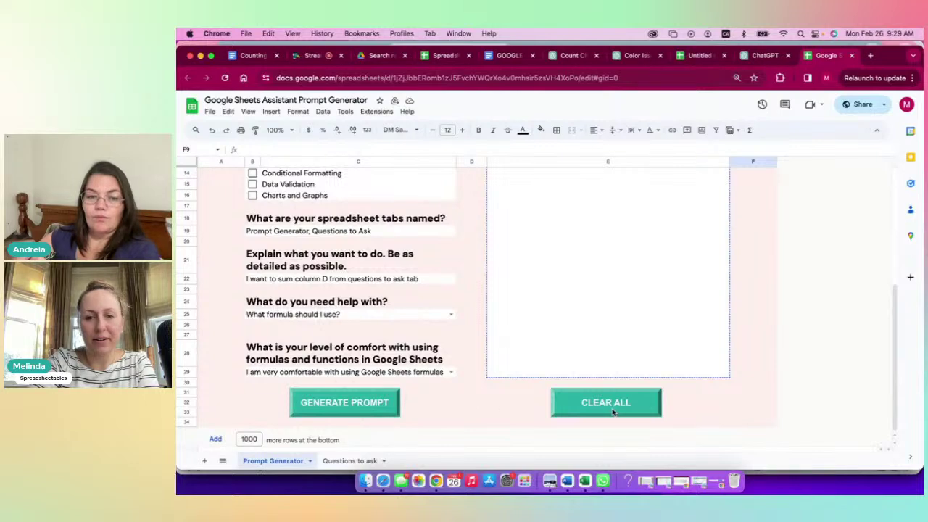
pyautogui.scroll(1, 609, 407)
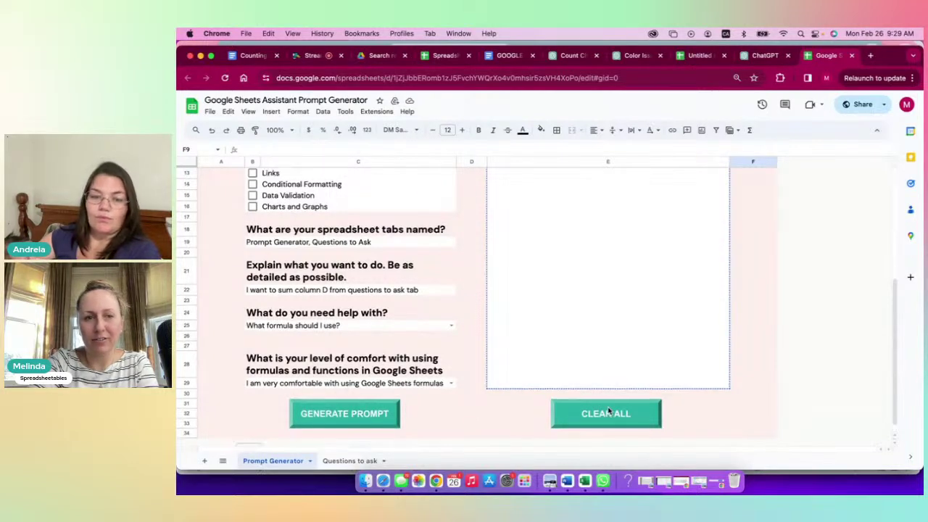
pyautogui.click(607, 422)
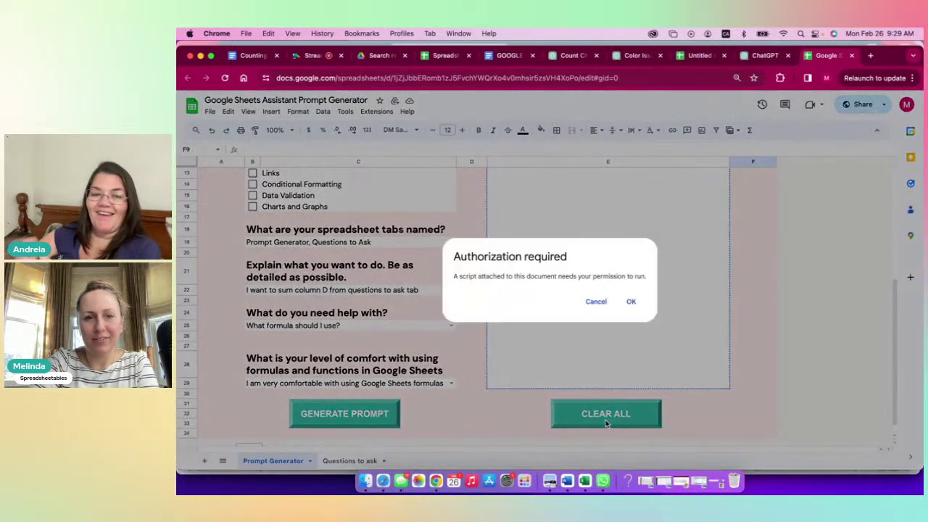
pyautogui.click(632, 302)
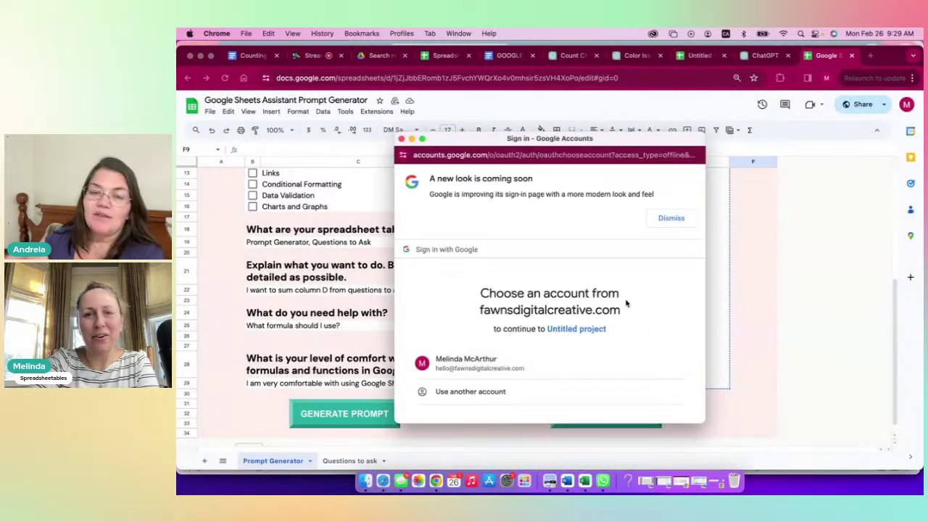
pyautogui.scroll(-2, 500, 338)
pyautogui.scroll(2, 600, 261)
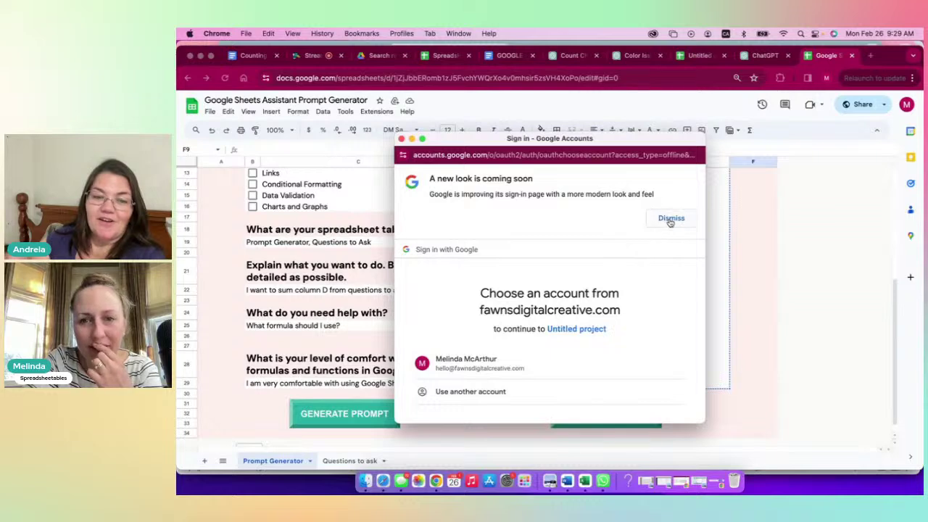
pyautogui.click(469, 362)
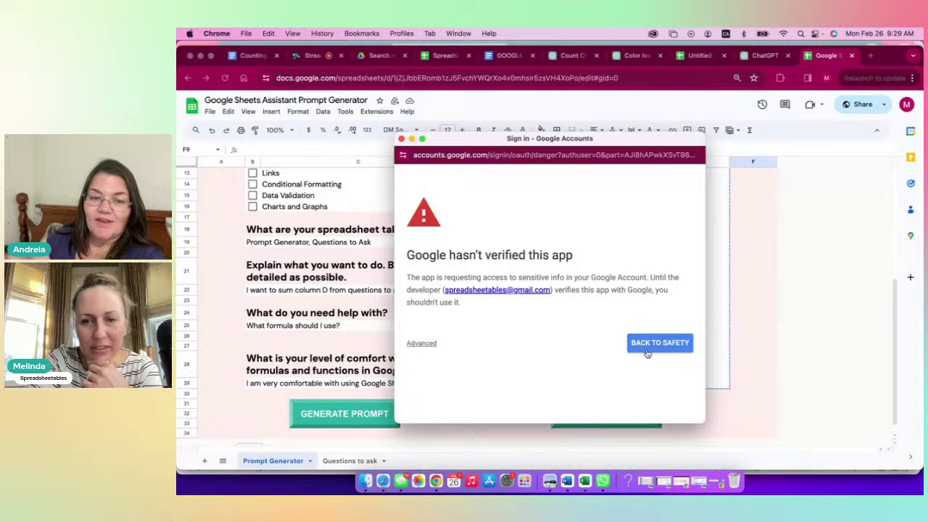
# - Proceed to the unverified Untitled project, allow its access to Google Sheets and clear all answers from the prompt generator
pyautogui.click(424, 345)
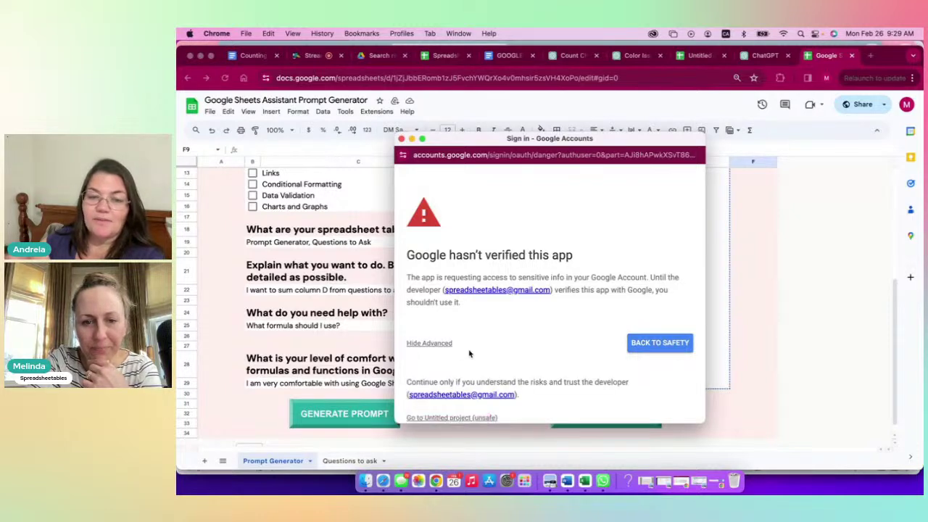
pyautogui.scroll(-2, 449, 366)
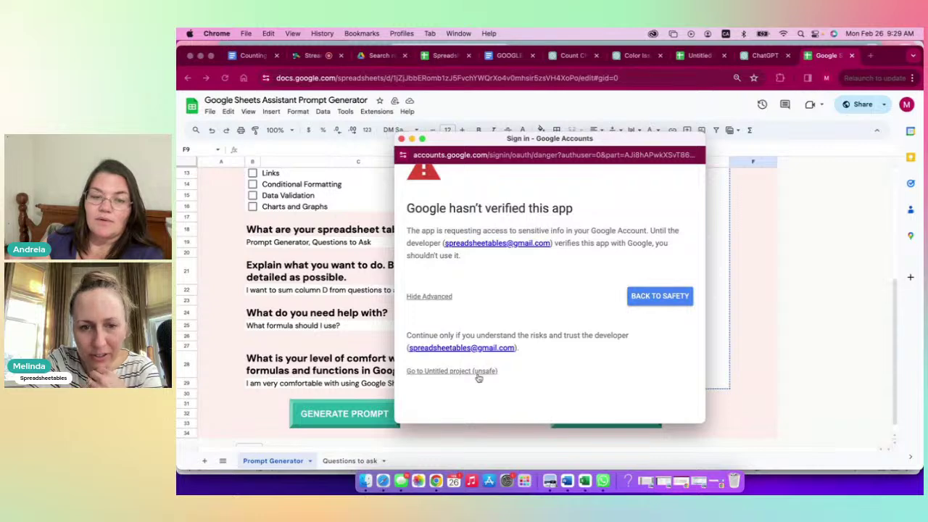
pyautogui.click(486, 373)
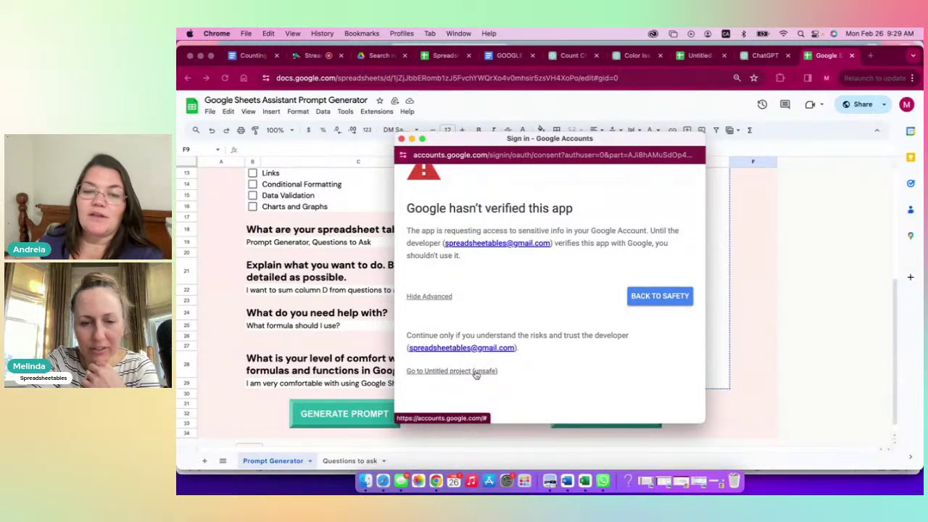
pyautogui.scroll(-4, 488, 375)
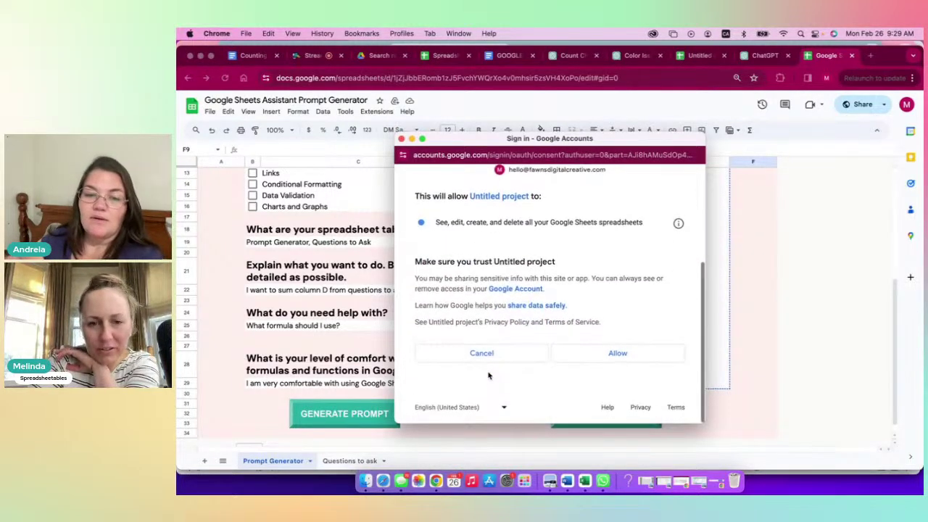
pyautogui.click(613, 356)
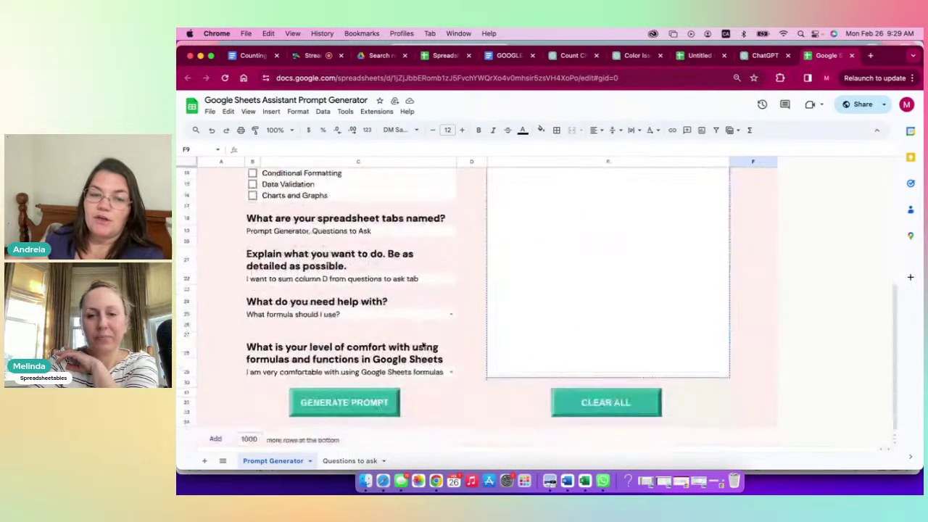
pyautogui.click(608, 409)
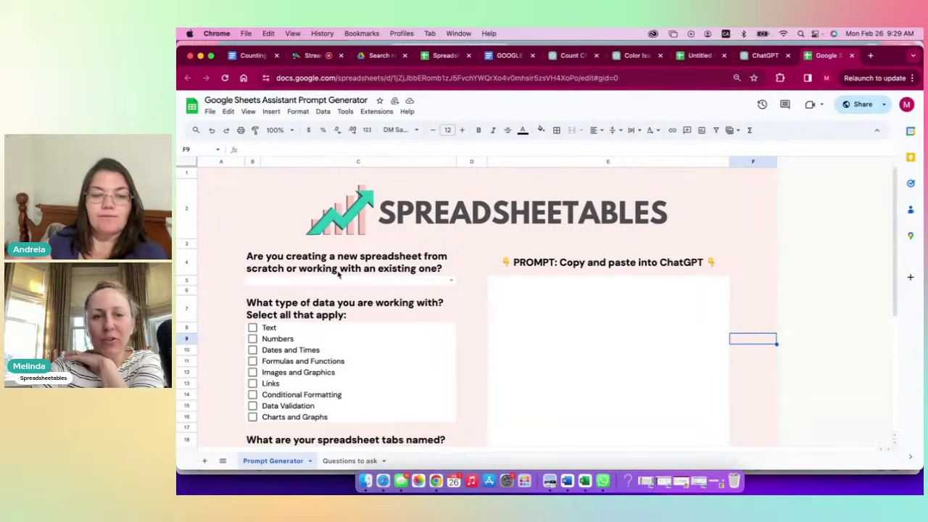
# - Answer the new or existing spreadsheet question with "Working on an existing Google Sheets spreadsheet"
pyautogui.click(371, 285)
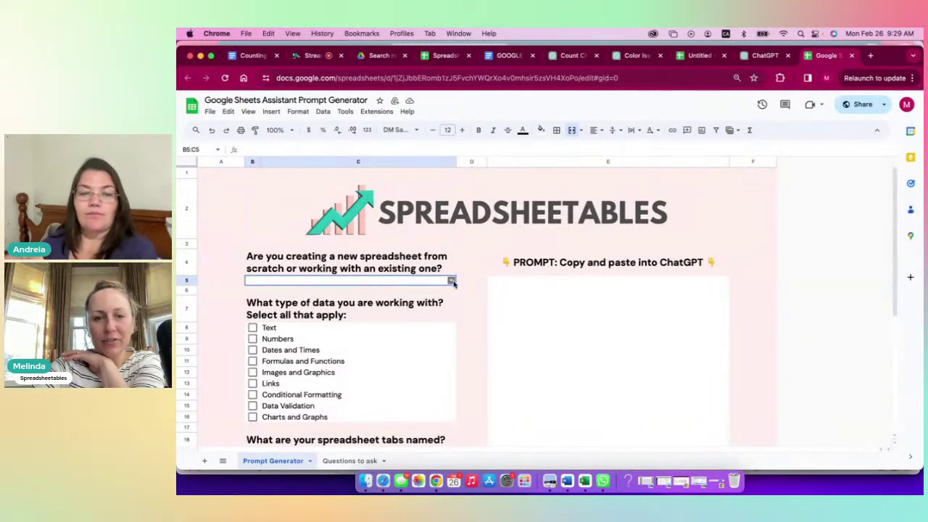
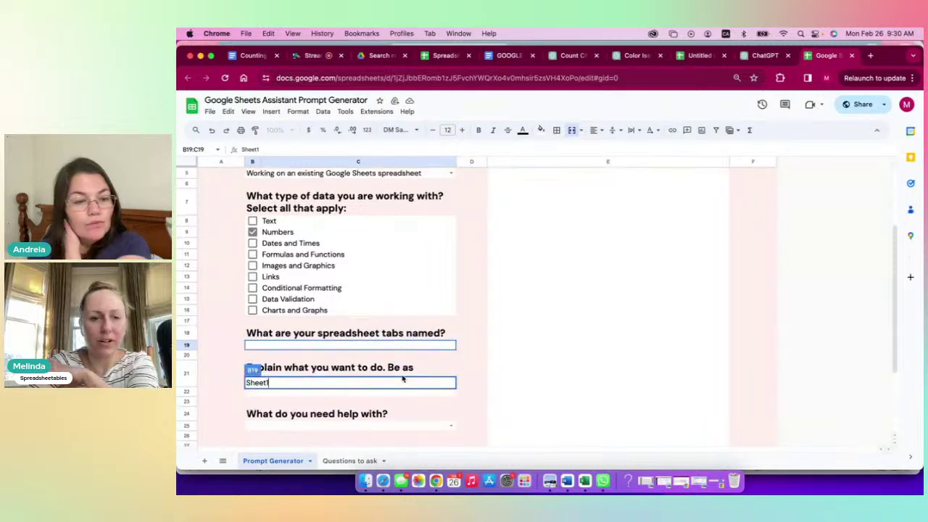
# - Begin the explanation of what to do with "I have a to-do list and I have checkboxes in column A and I have tasks in column B"
pyautogui.click(368, 345)
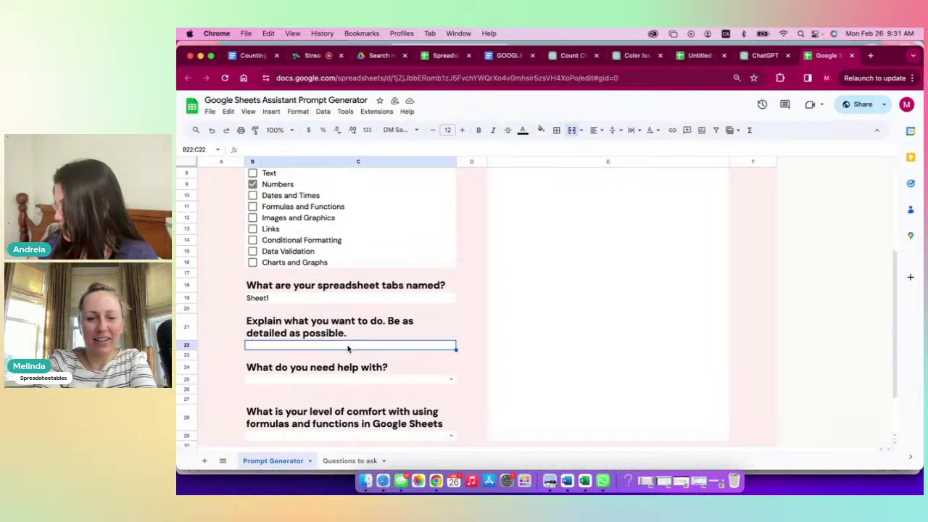
pyautogui.write('I have a')
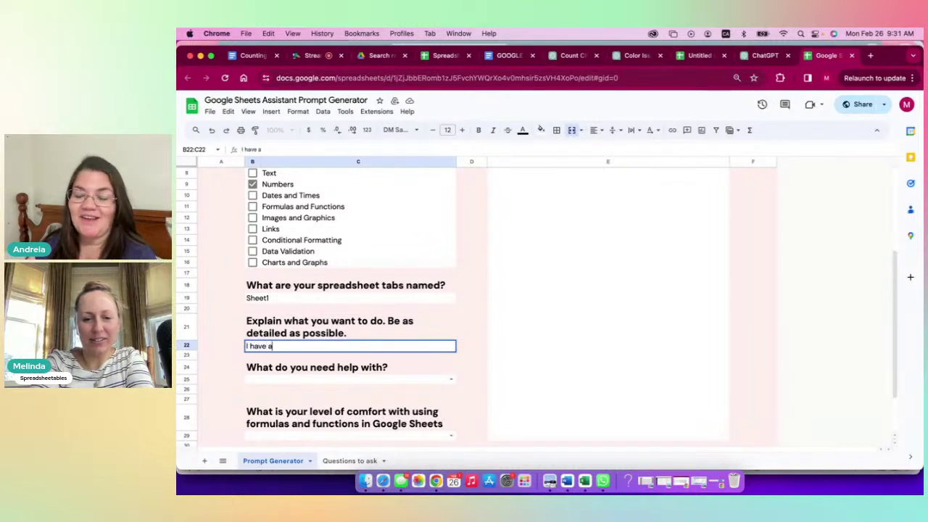
pyautogui.write(' to-do li')
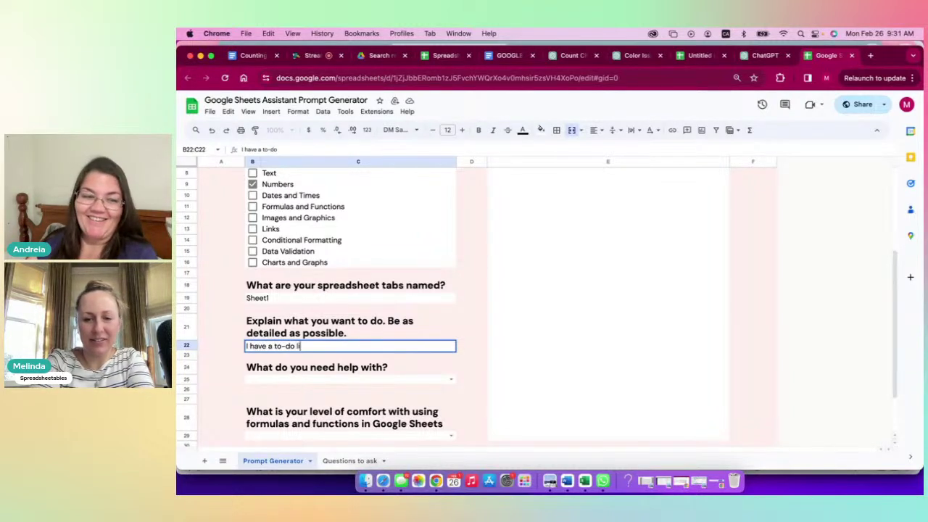
pyautogui.write('st ')
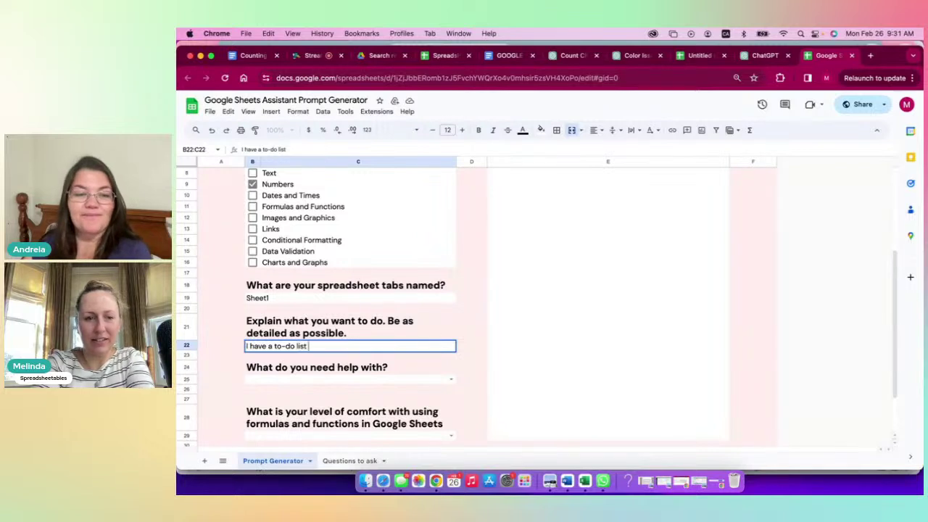
pyautogui.write('and')
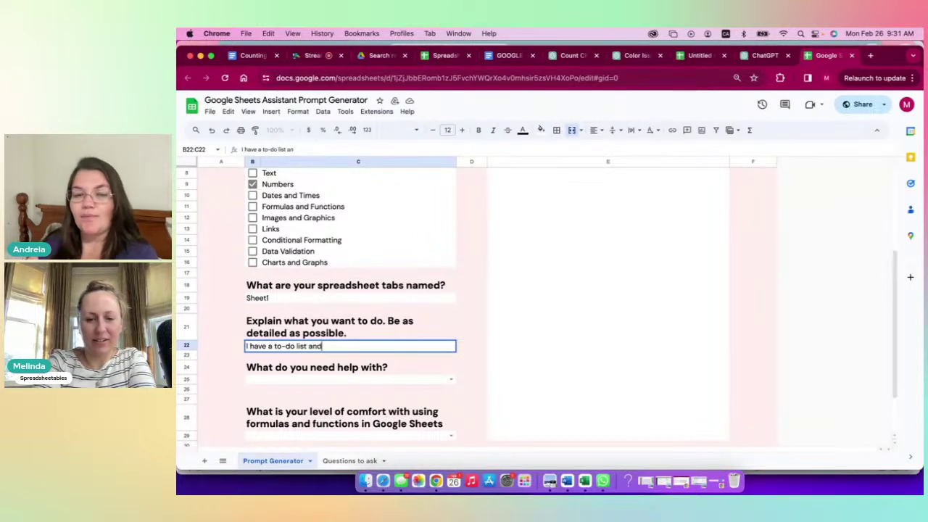
pyautogui.write(' I have ')
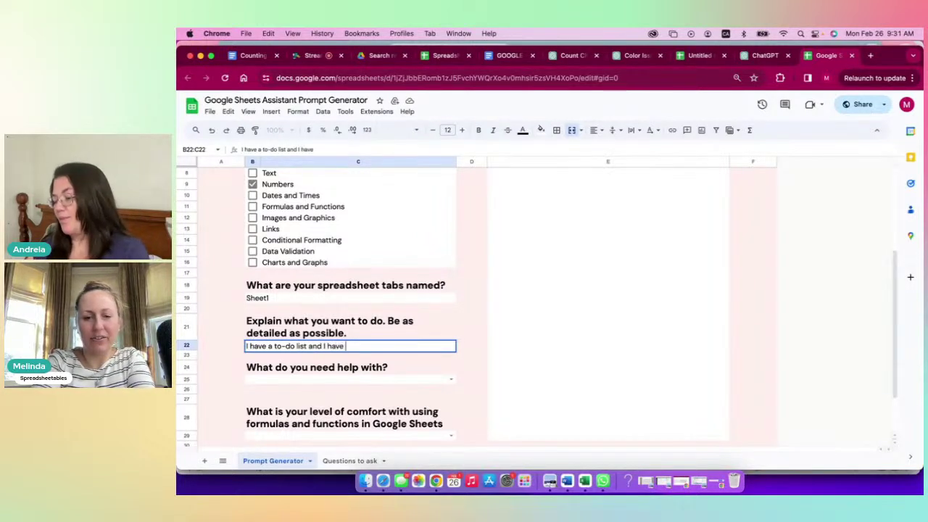
pyautogui.write('checkboxes i')
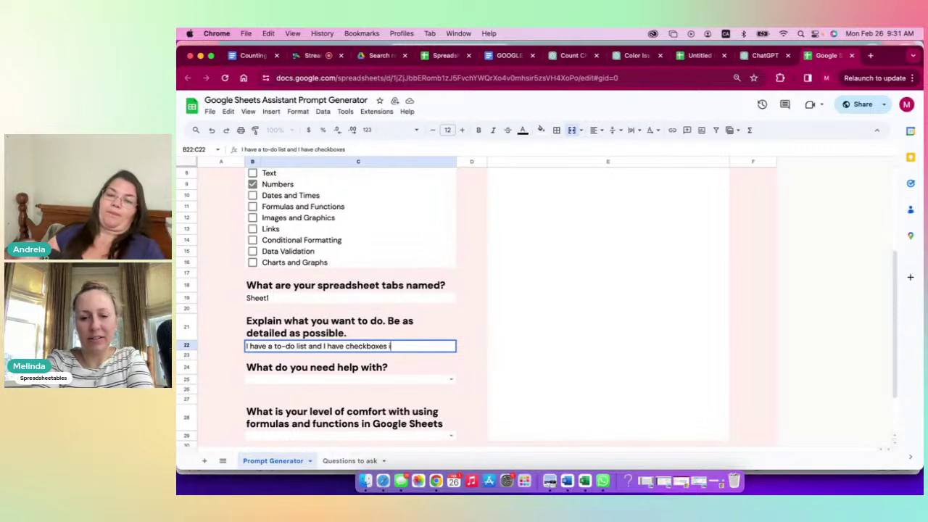
pyautogui.write('n column')
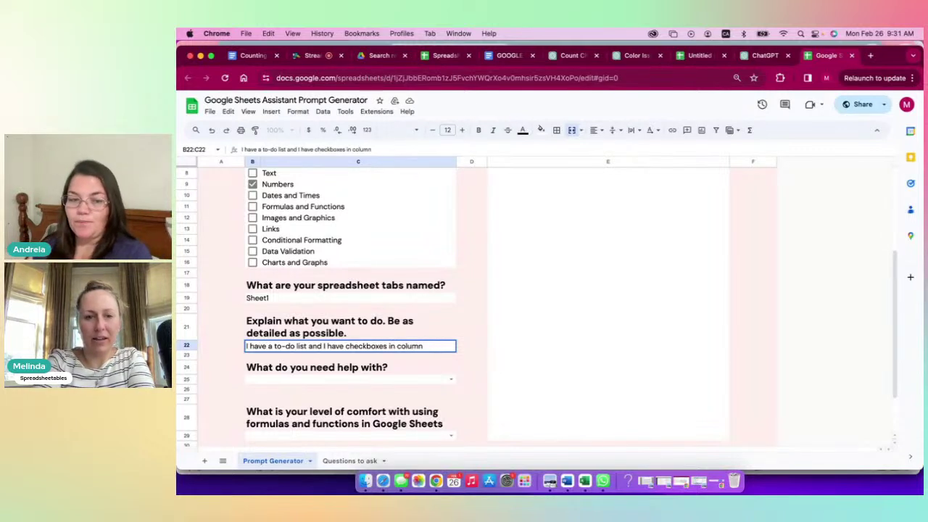
pyautogui.write(' A and ')
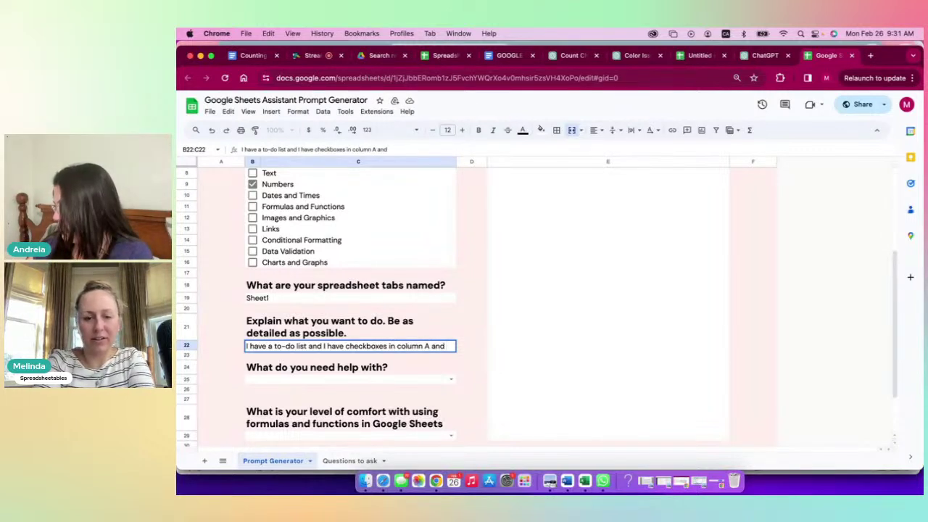
pyautogui.write('I have task')
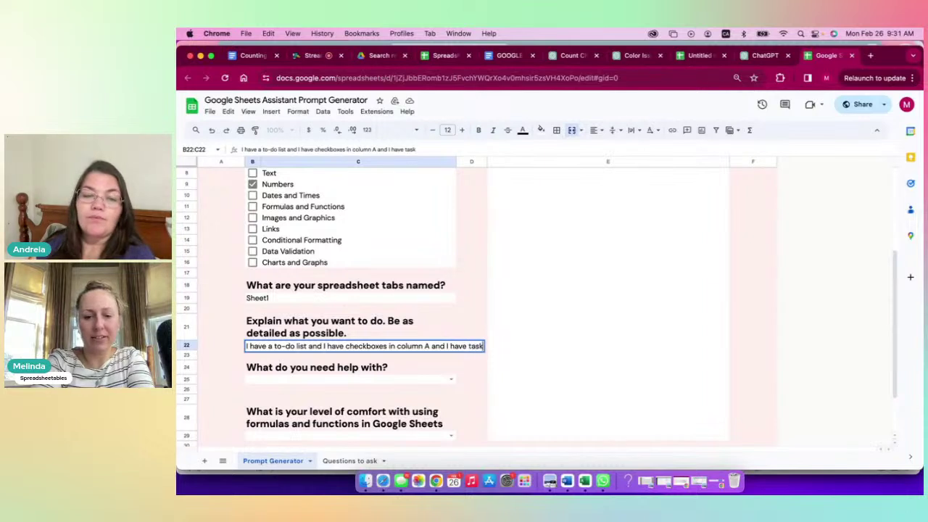
pyautogui.write('s in column')
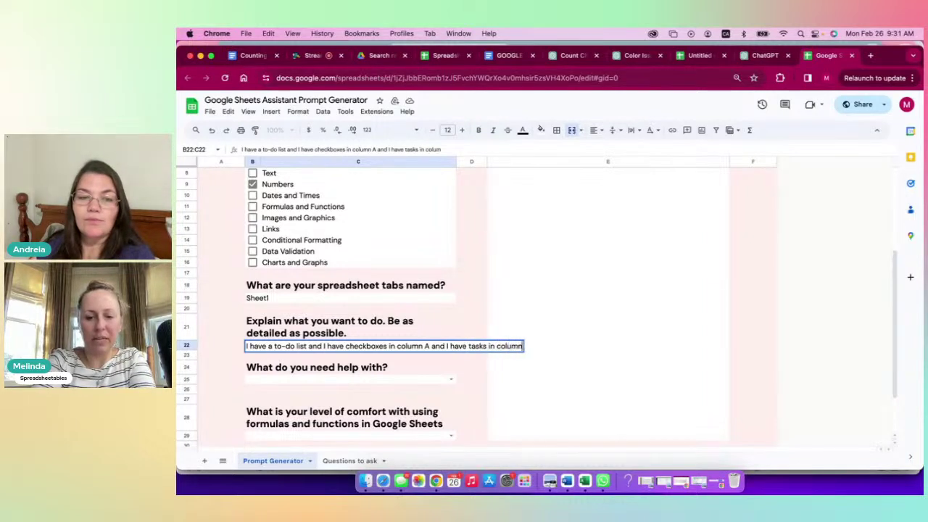
pyautogui.write(' B')
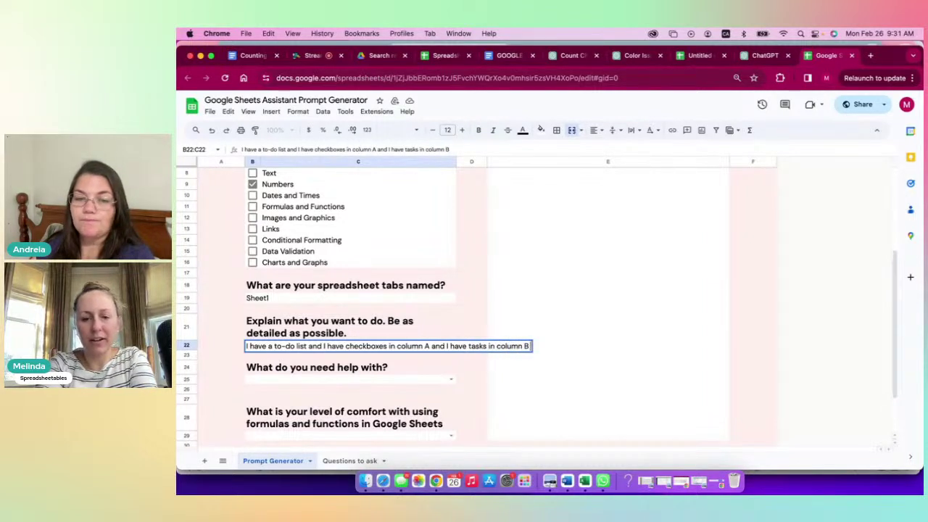
# - Complete the explanation with "and when column A is true please strikethrough the cells in column B."
pyautogui.write(' and')
pyautogui.write(' w')
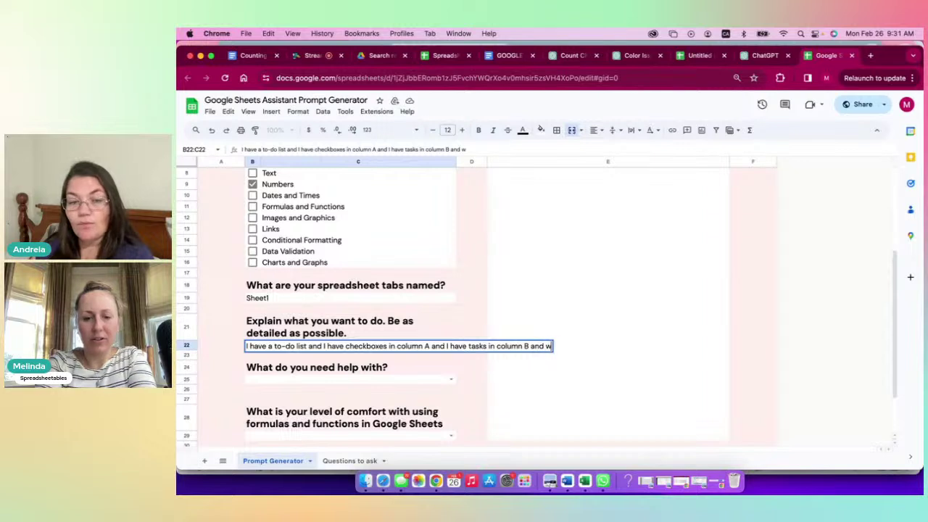
pyautogui.write('hen c')
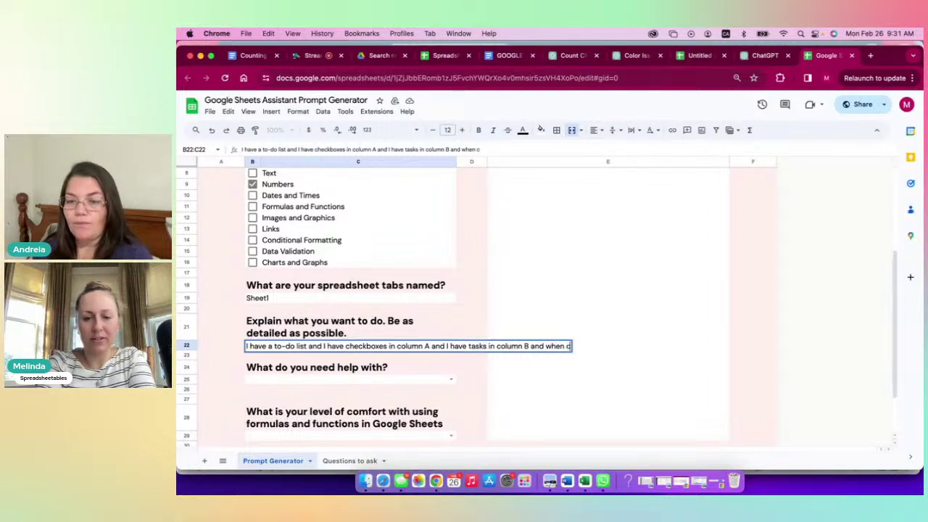
pyautogui.write('olumn A')
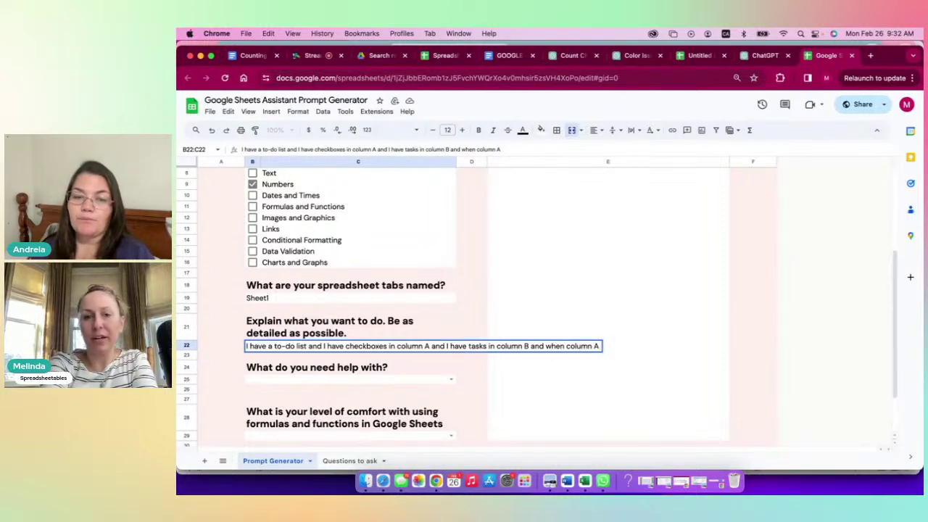
pyautogui.write('is true')
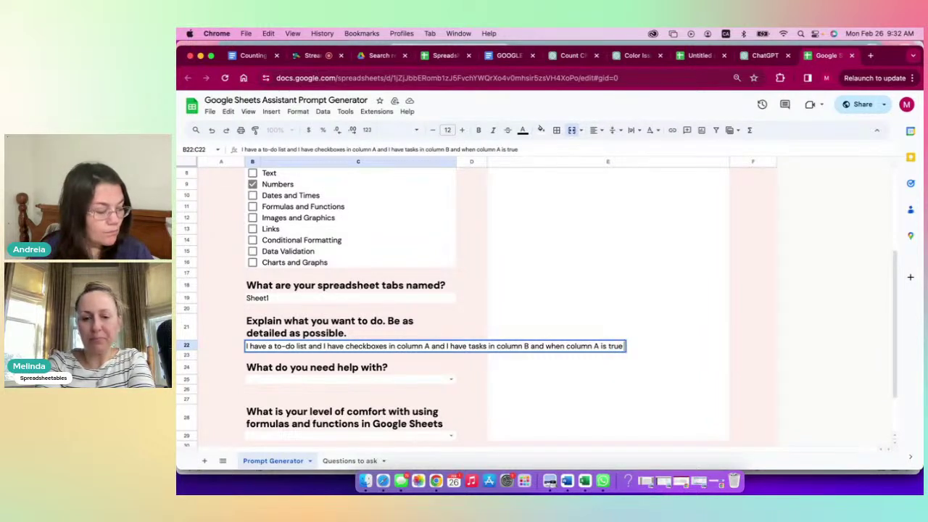
pyautogui.write(' please')
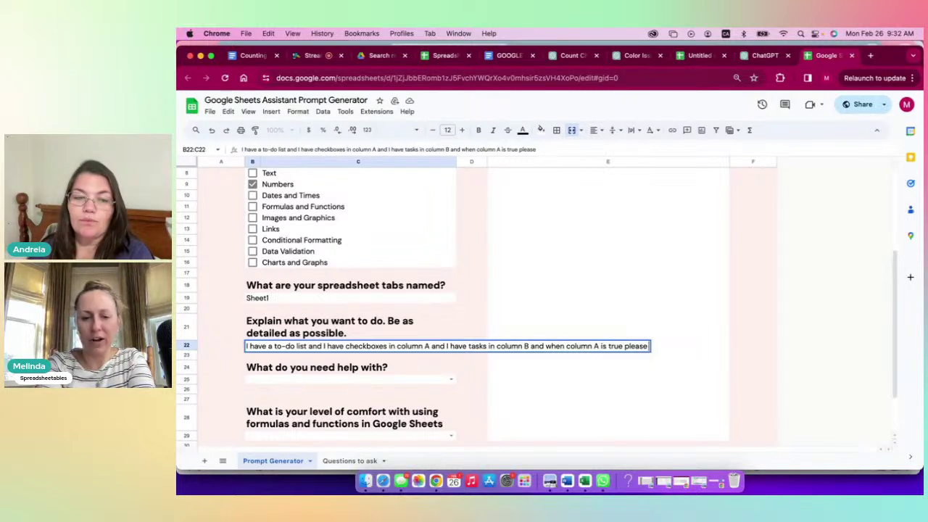
pyautogui.write(' strik')
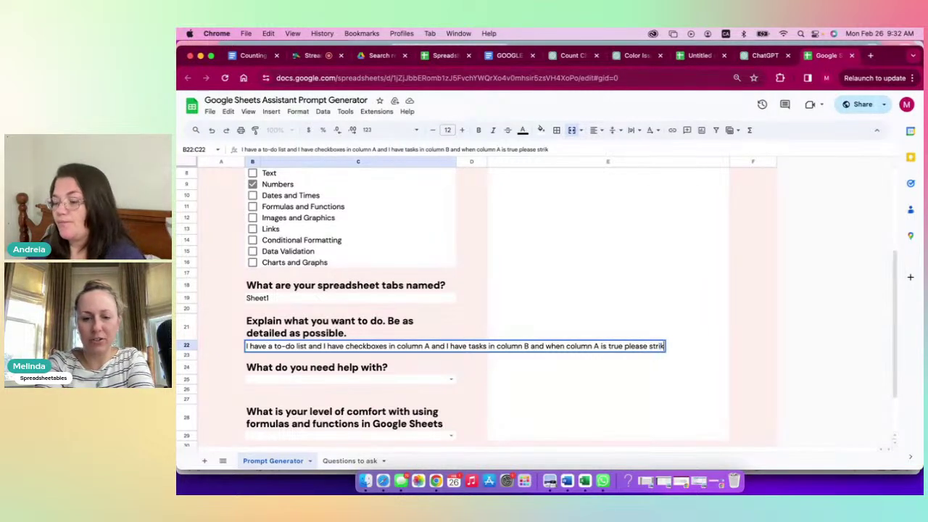
pyautogui.write('ethrough')
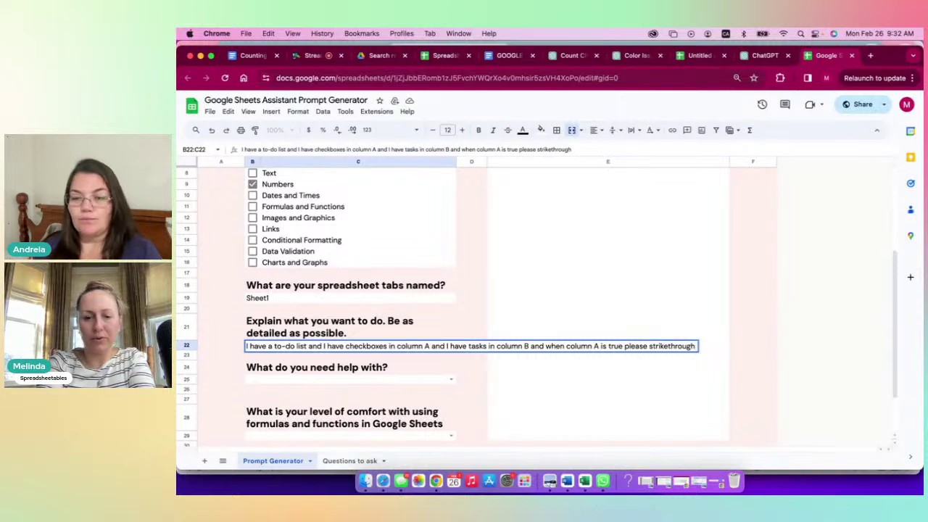
pyautogui.write(' the cells i')
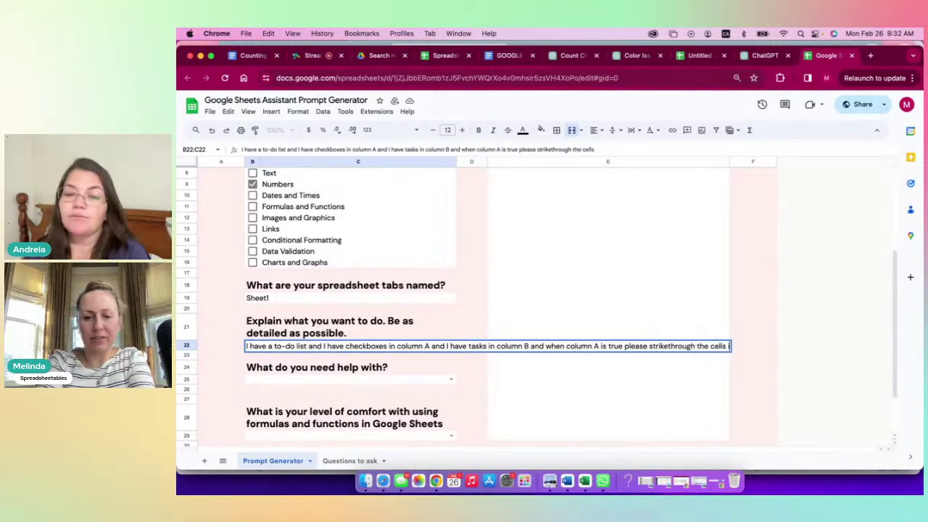
pyautogui.write('n column B')
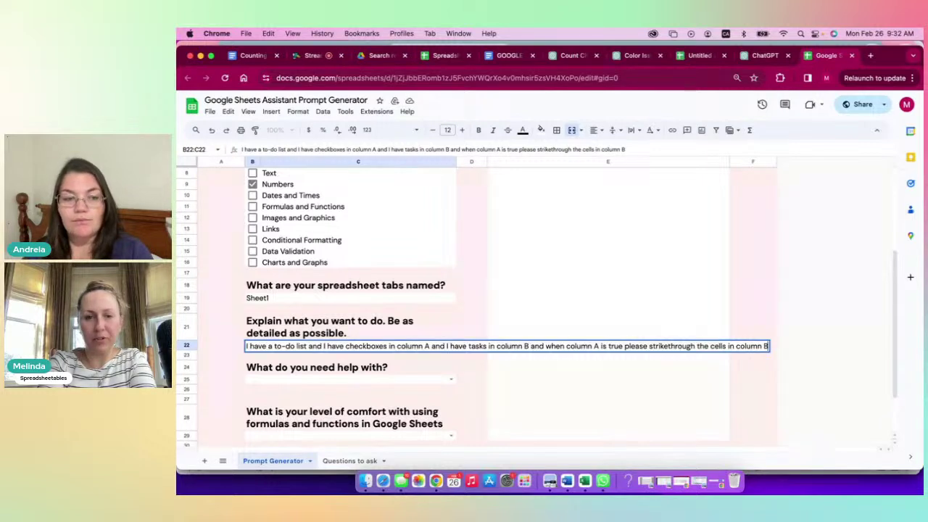
pyautogui.write('.')
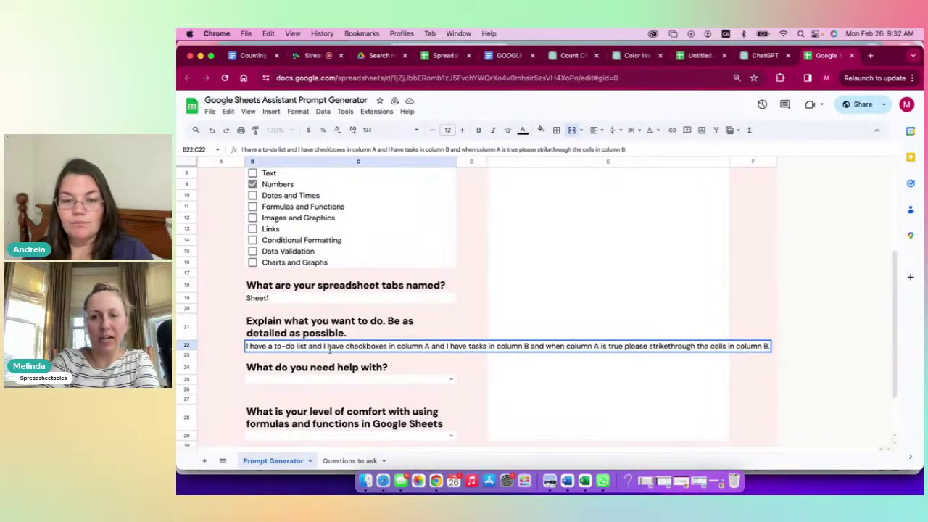
pyautogui.click(262, 382)
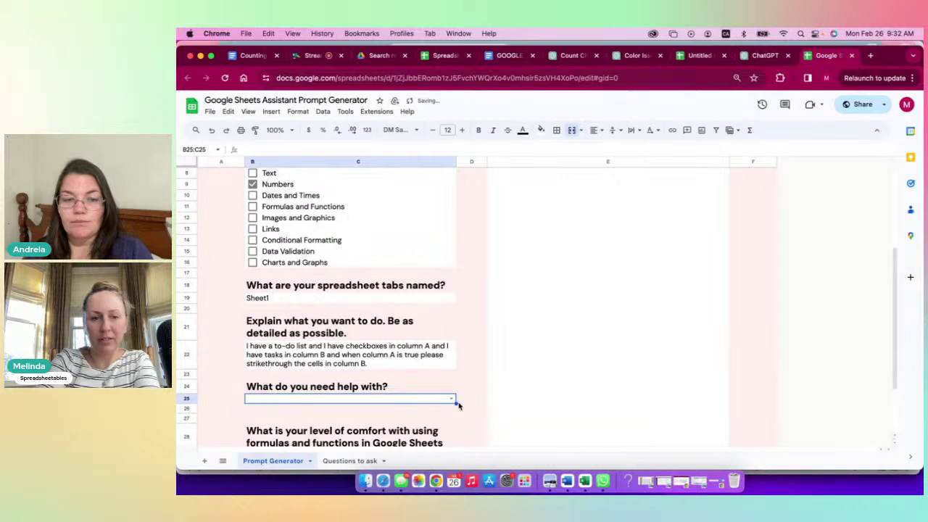
pyautogui.click(454, 400)
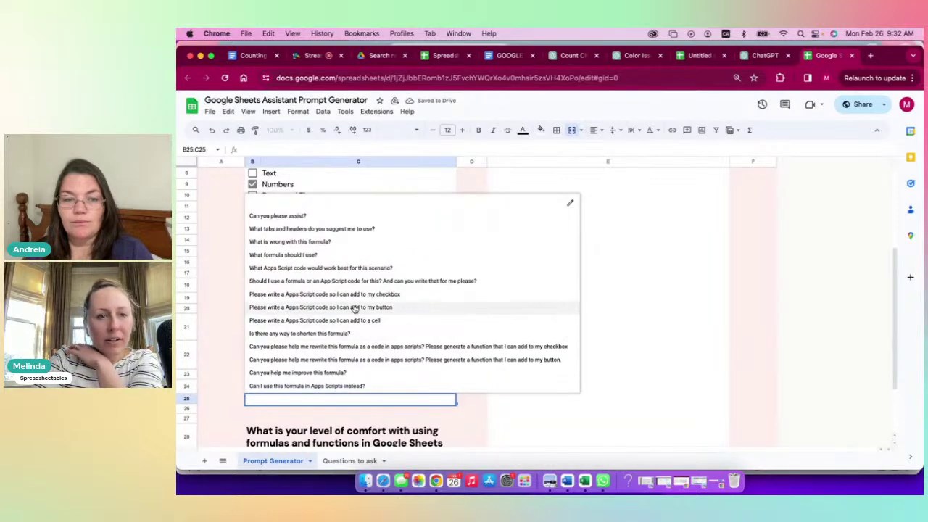
pyautogui.click(261, 373)
pyautogui.click(226, 392)
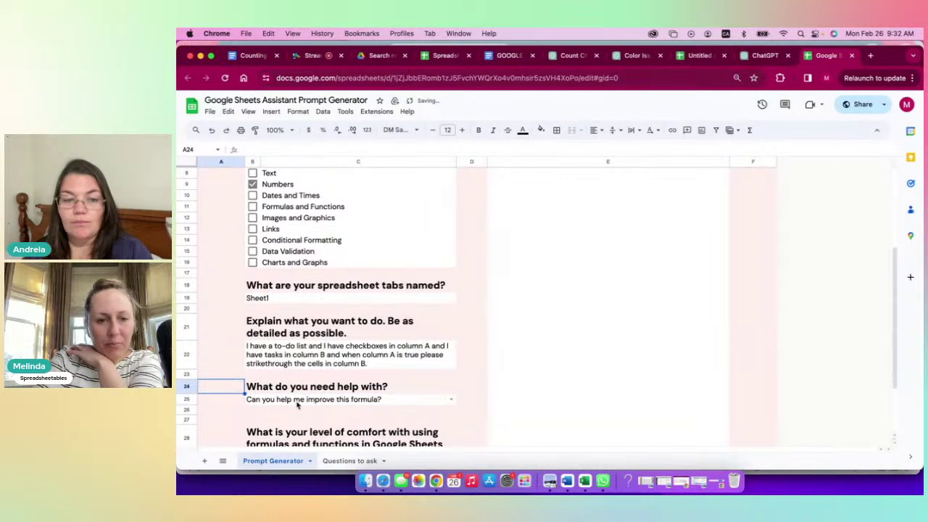
# - Answer the question about what help is needed with "What formula should I use?"
pyautogui.click(321, 402)
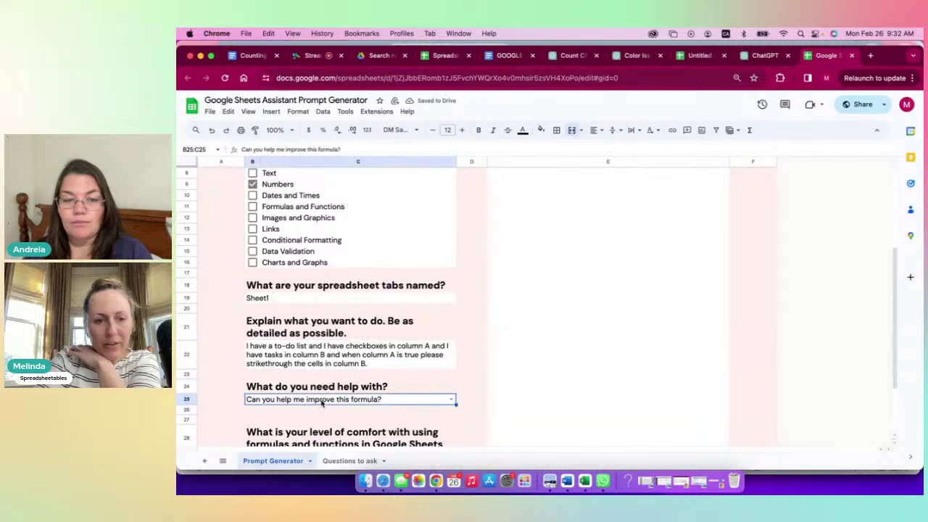
pyautogui.click(453, 400)
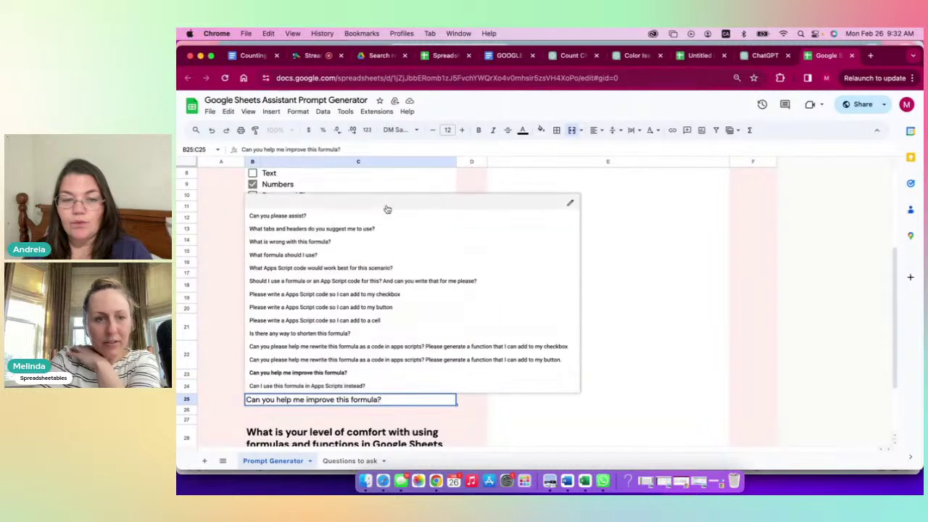
pyautogui.click(334, 255)
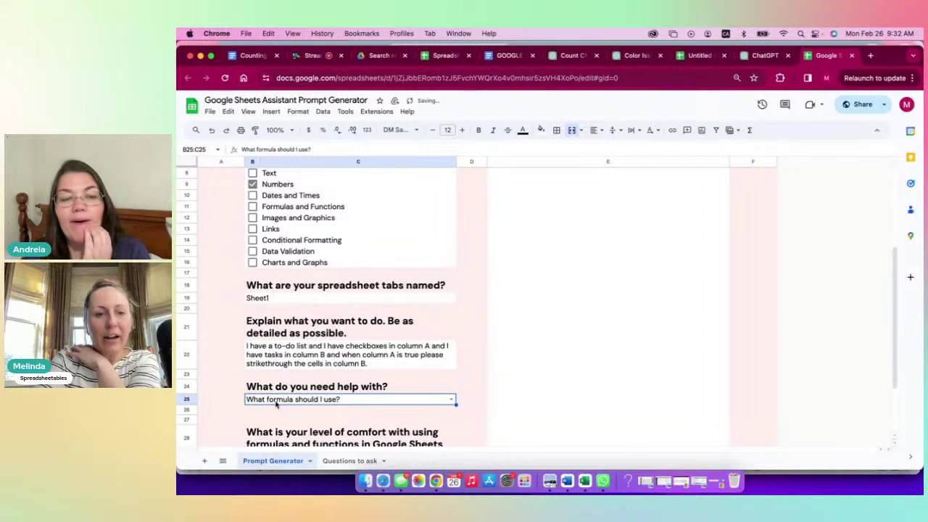
pyautogui.click(451, 401)
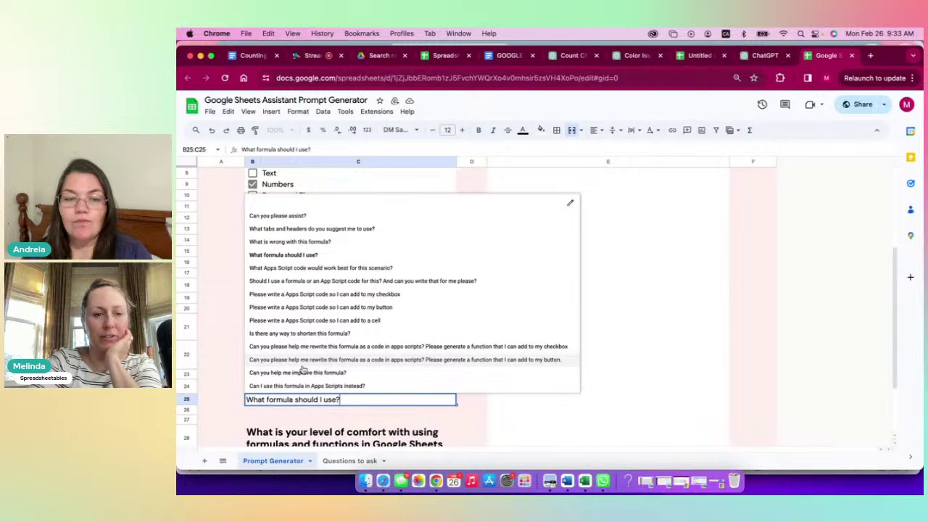
pyautogui.click(224, 401)
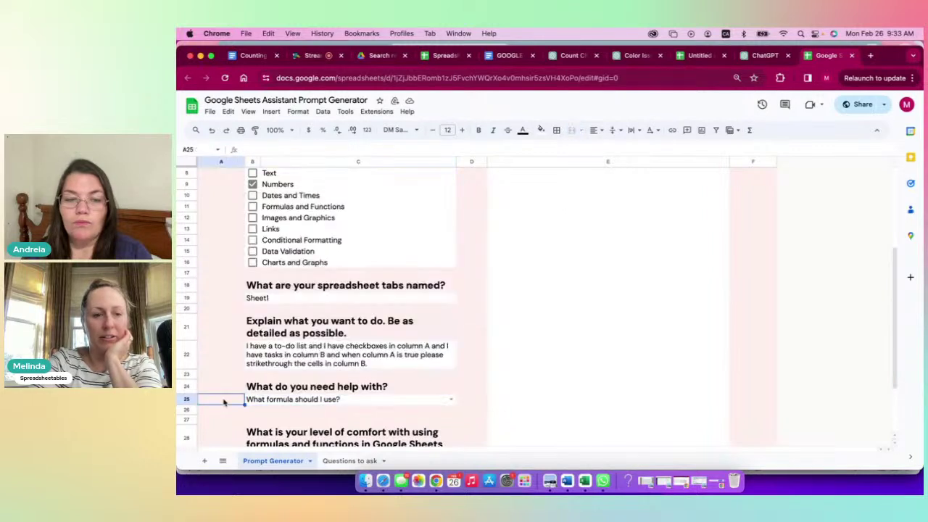
# - Set the comfort level with formulas and functions to "I am somewhat familiar with Google Sheets formulas"
pyautogui.scroll(-4, 223, 401)
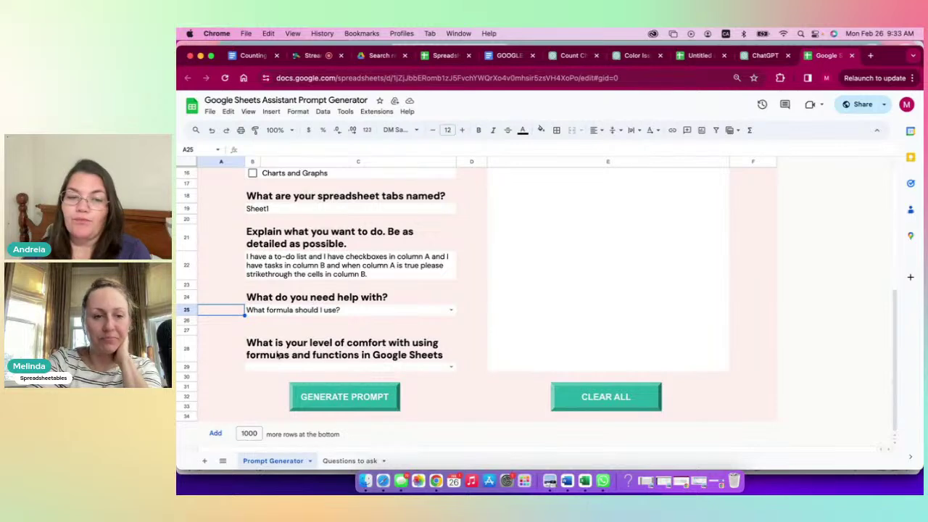
pyautogui.click(450, 368)
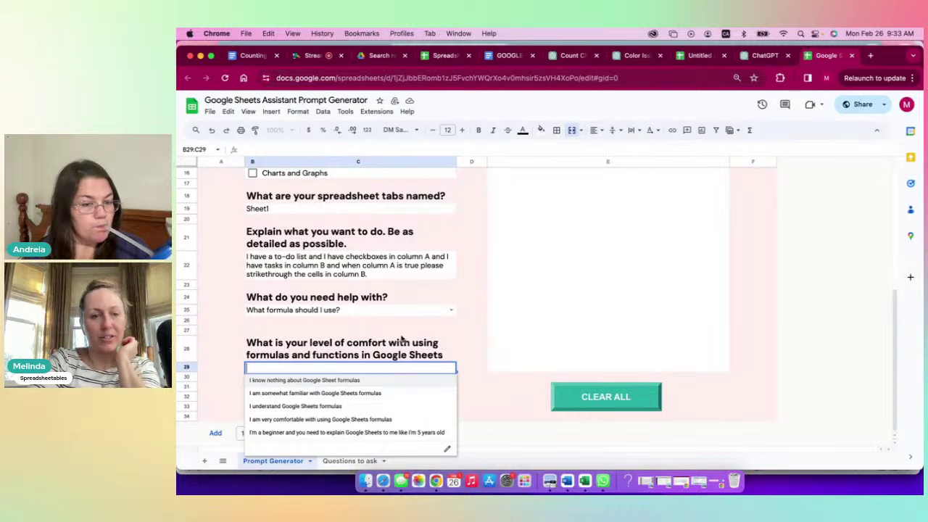
pyautogui.click(285, 393)
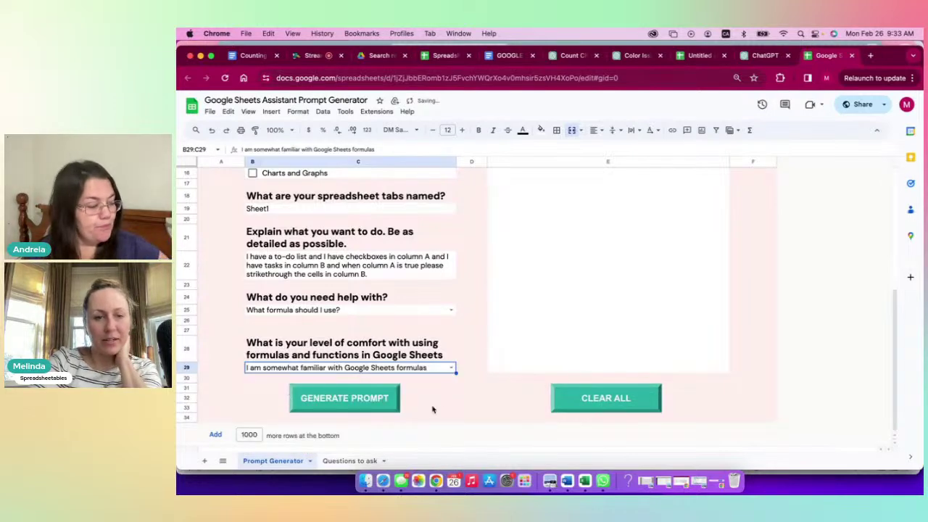
pyautogui.click(501, 423)
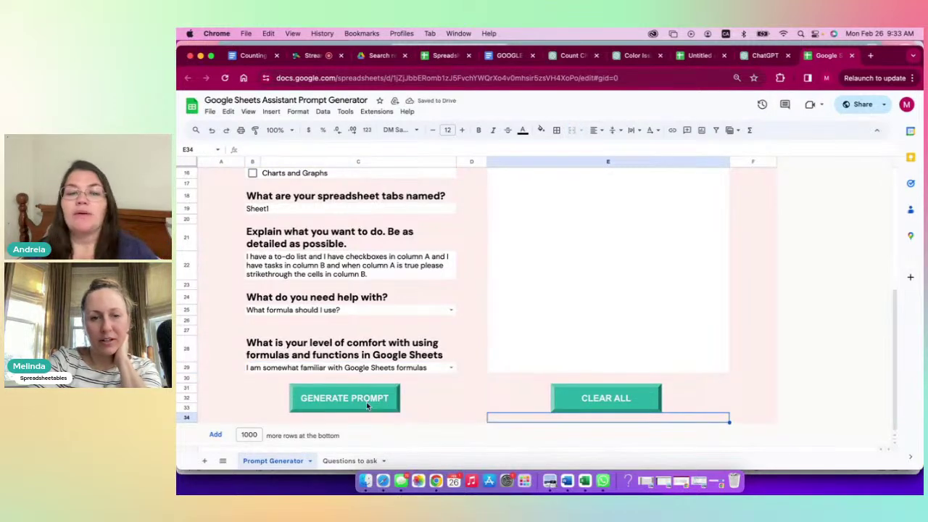
# - Generate the prompt from the completed answers and copy the resulting prompt text
pyautogui.click(452, 367)
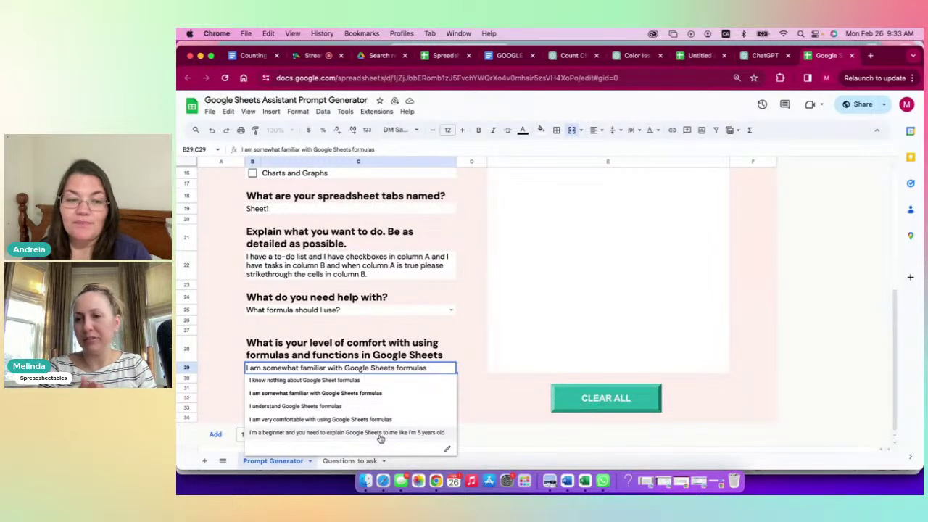
pyautogui.click(497, 383)
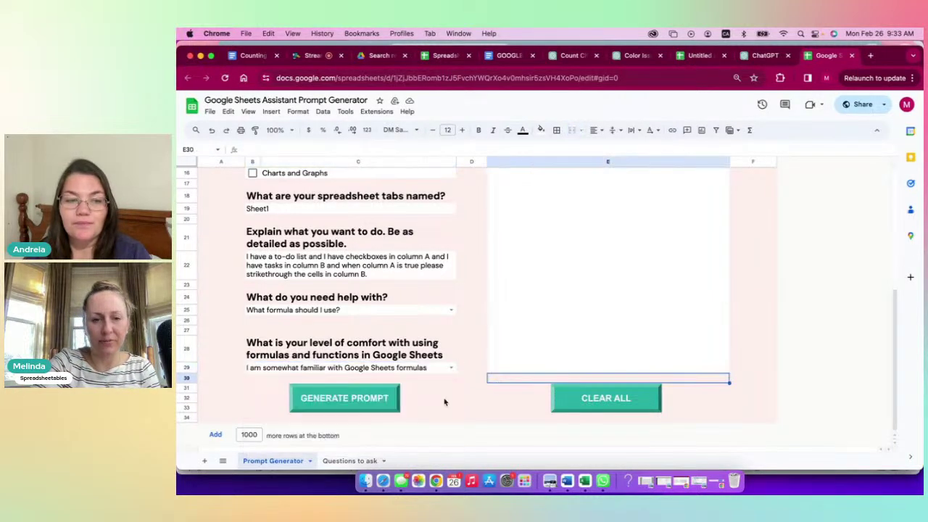
pyautogui.click(335, 399)
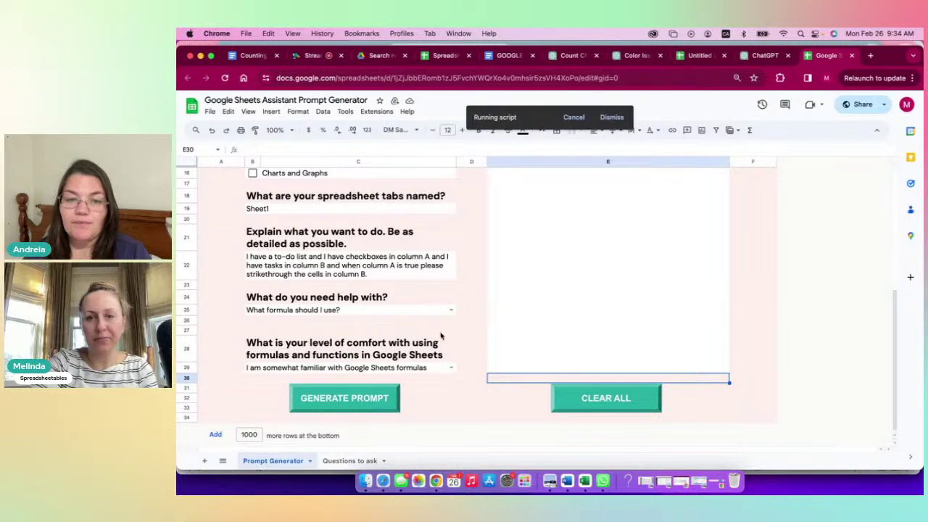
pyautogui.scroll(10, 441, 338)
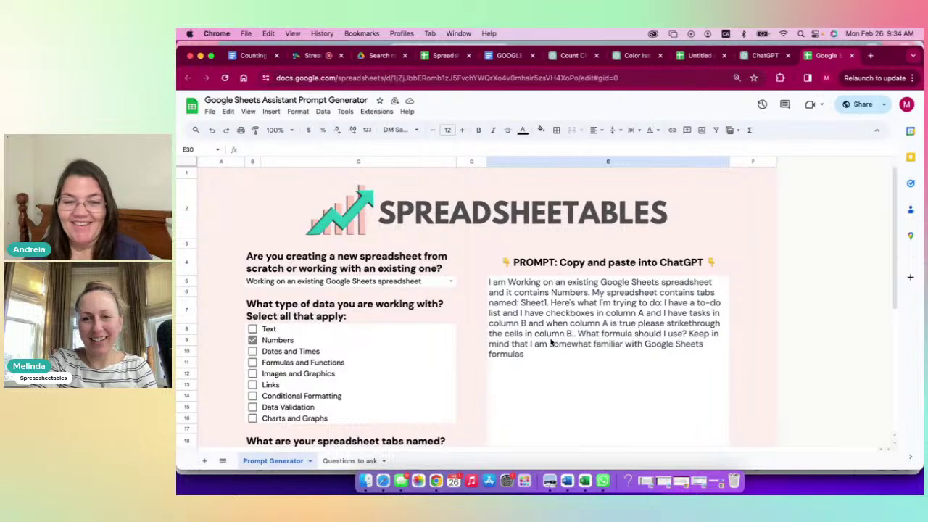
pyautogui.click(605, 338)
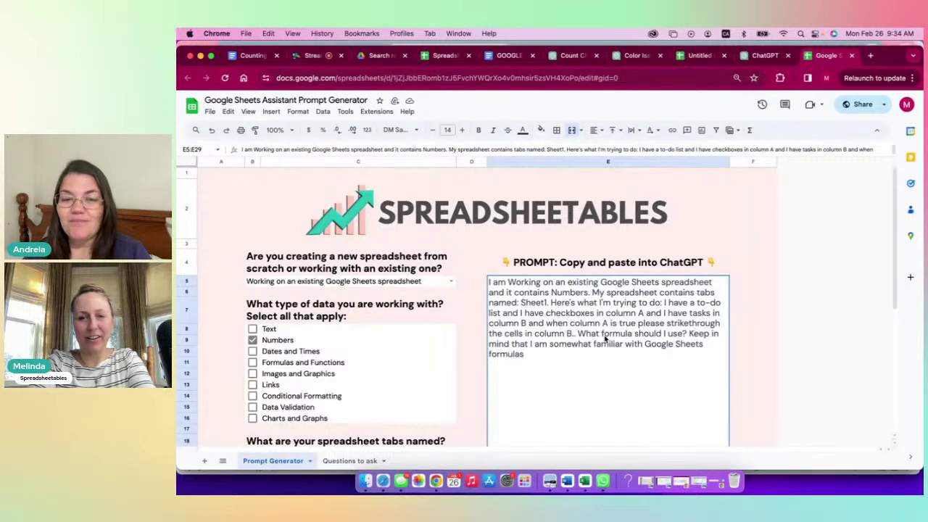
pyautogui.hotkey('ctrl', 'c')
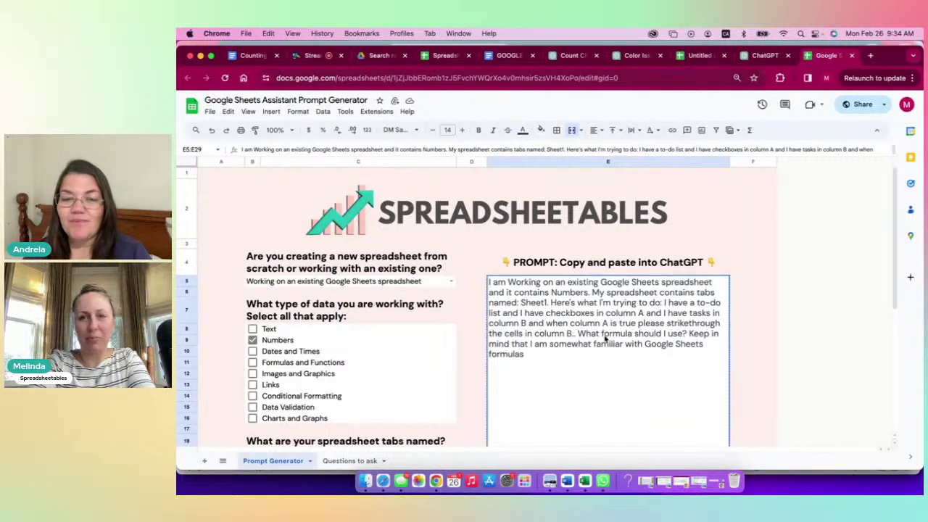
# - Switch to ChatGPT, start a new chat, and send the copied to-do list prompt
pyautogui.click(765, 56)
pyautogui.click(292, 108)
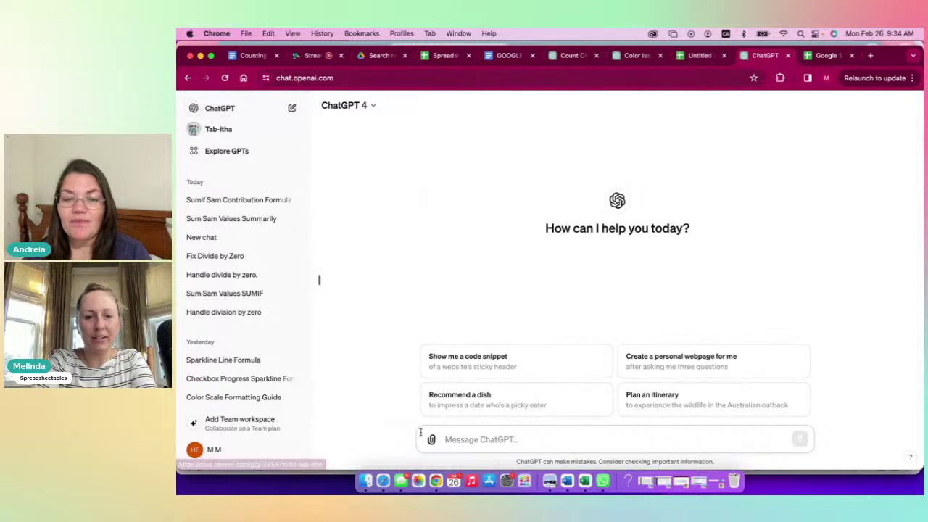
pyautogui.click(445, 439)
pyautogui.press('super+v')
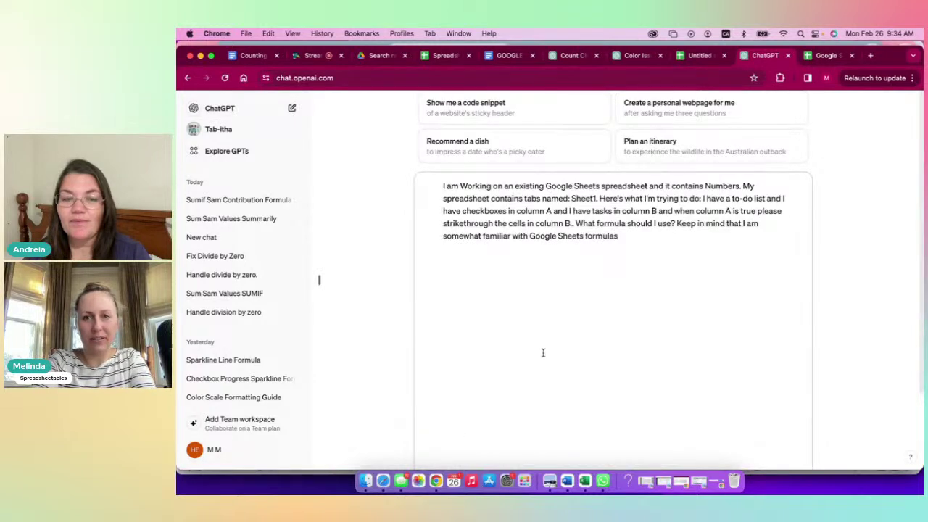
pyautogui.scroll(-2, 535, 382)
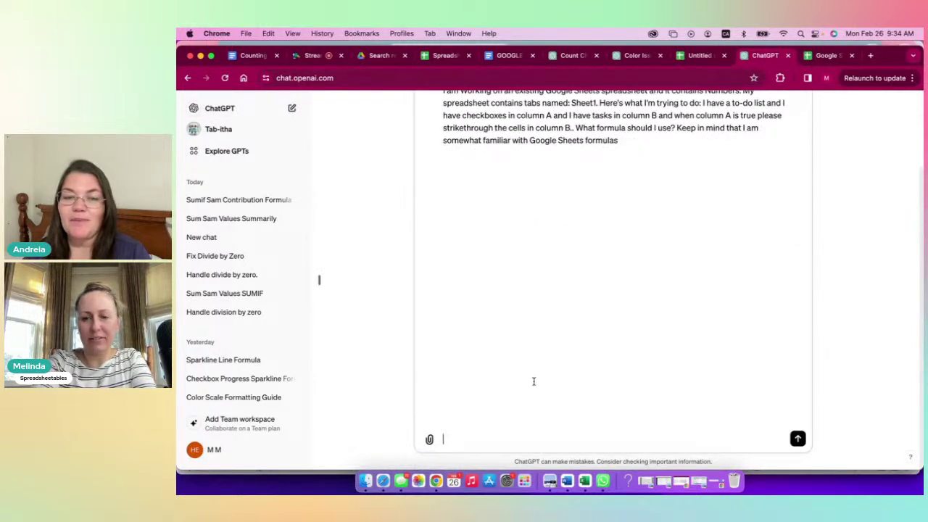
pyautogui.scroll(2, 534, 381)
pyautogui.press('Return')
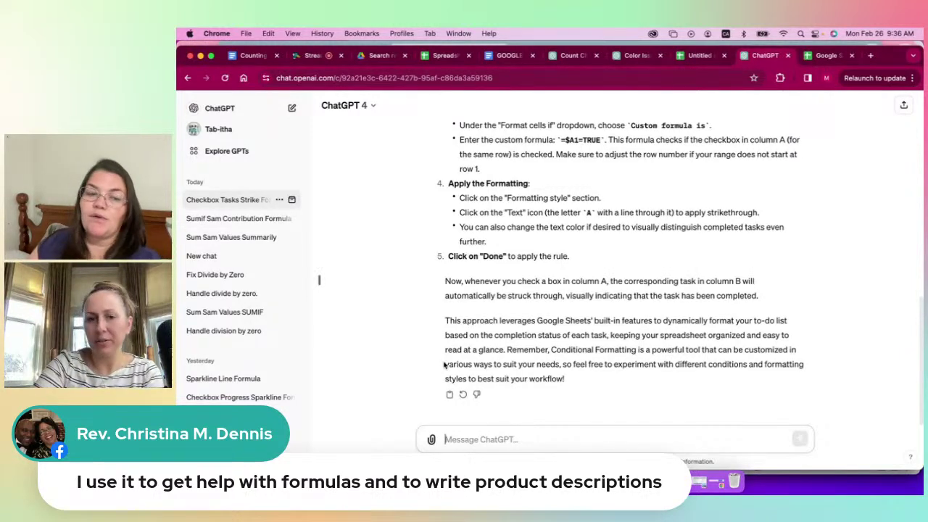
# - Review ChatGPT's instructions, switch to the untitled spreadsheet, and add a new sheet with a narrower column A
pyautogui.scroll(3, 475, 305)
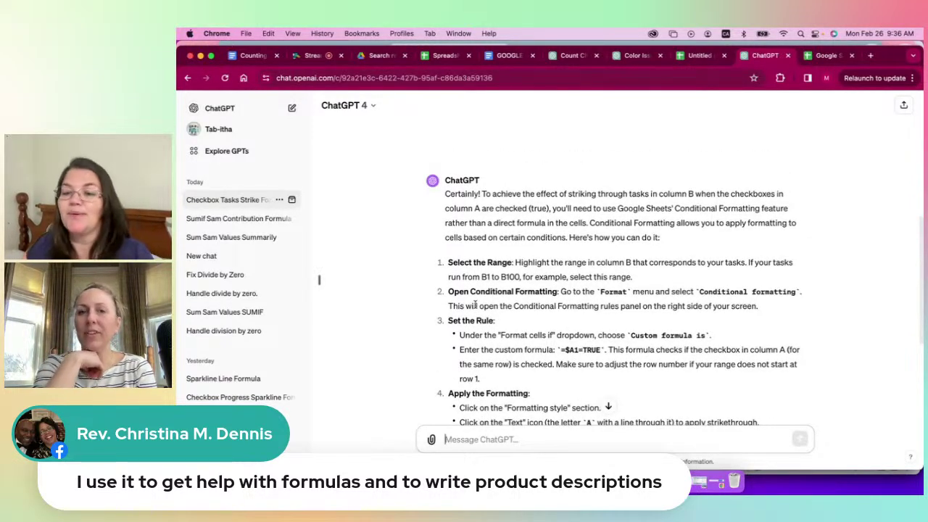
pyautogui.scroll(-2, 544, 315)
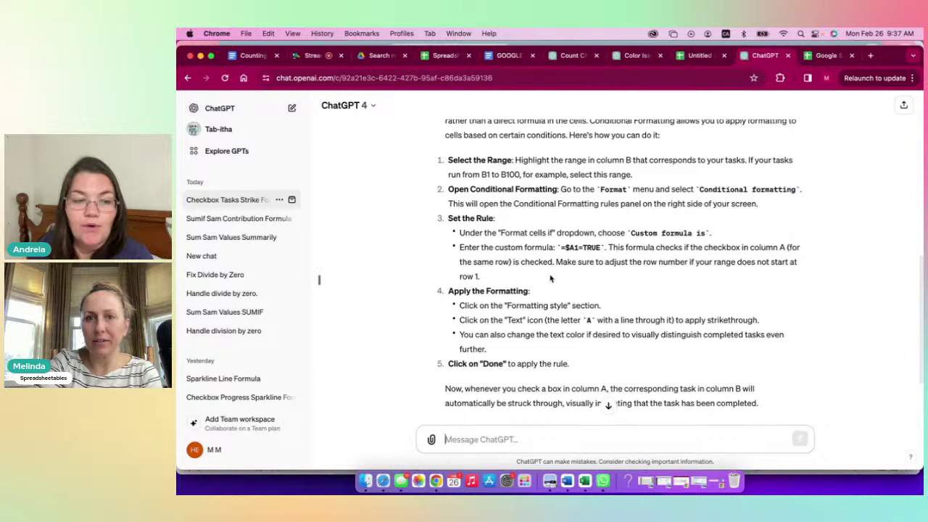
pyautogui.click(700, 59)
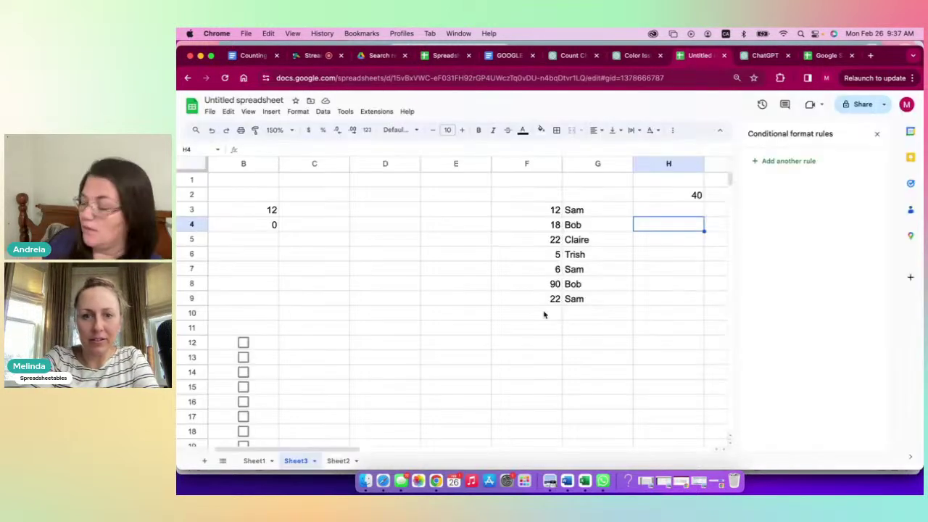
pyautogui.click(205, 461)
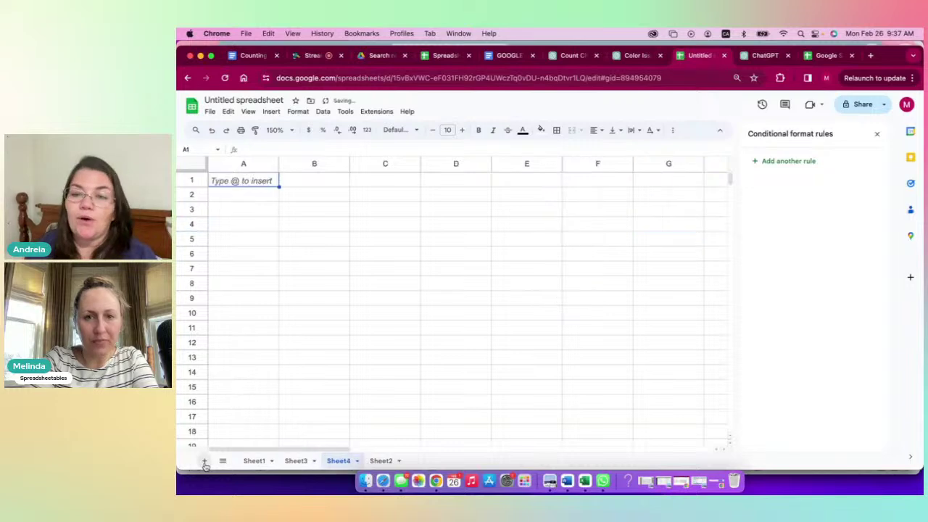
pyautogui.moveTo(280, 163); pyautogui.dragTo(231, 162)
# - Insert a checkbox in cell A3 and fill it down column A through row 18
pyautogui.click(221, 211)
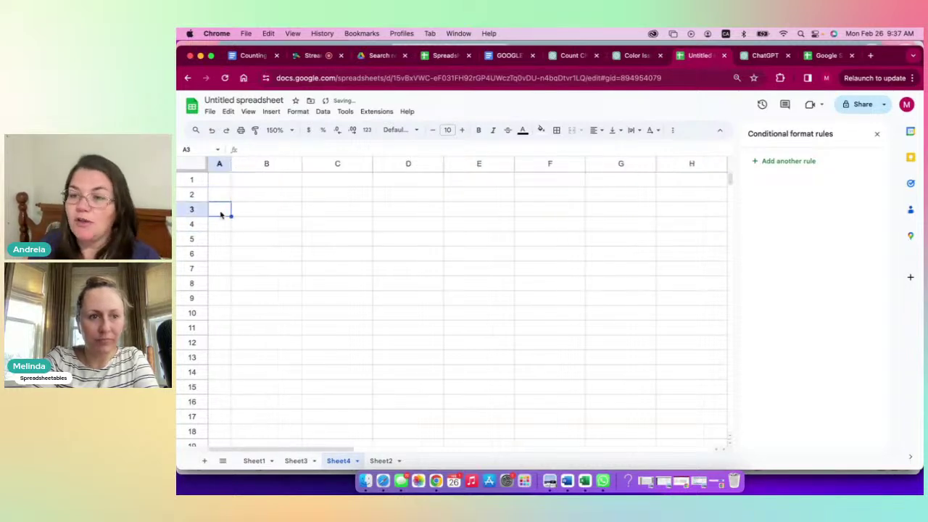
pyautogui.click(271, 111)
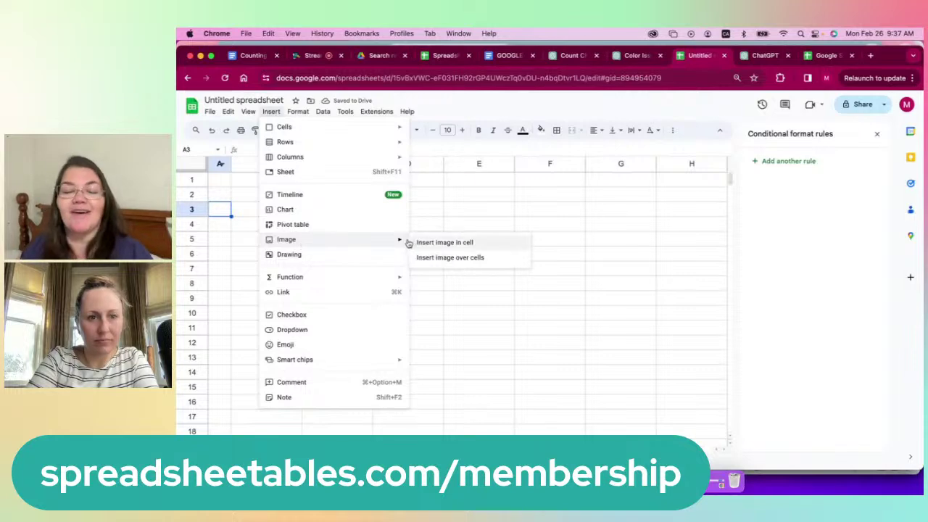
pyautogui.click(290, 314)
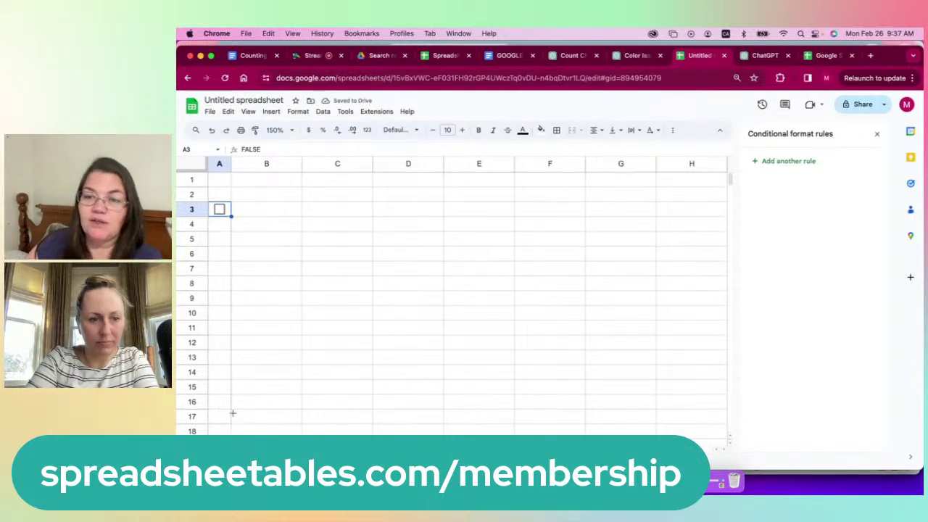
pyautogui.moveTo(229, 433); pyautogui.dragTo(229, 434)
# - Enter "Test 1" in cell B3 and fill the series down to "Test 16" in B18
pyautogui.click(246, 215)
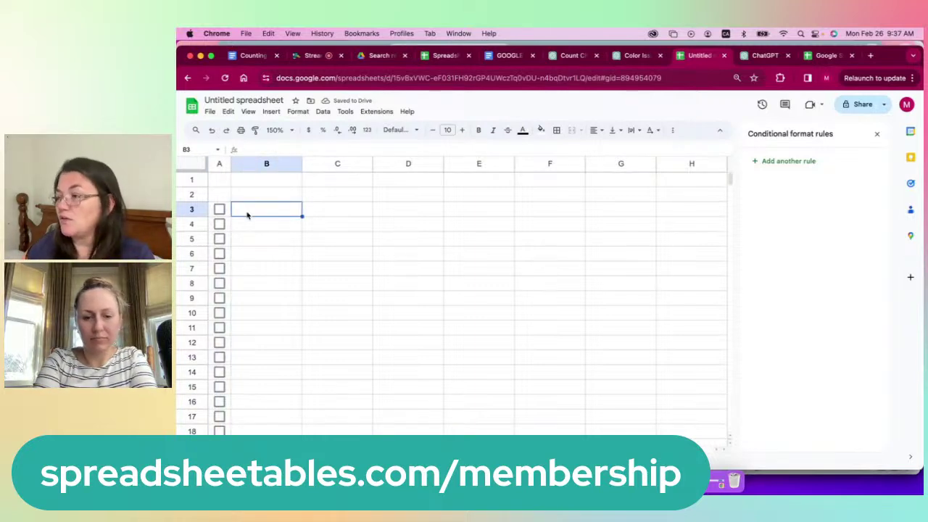
pyautogui.write('Test')
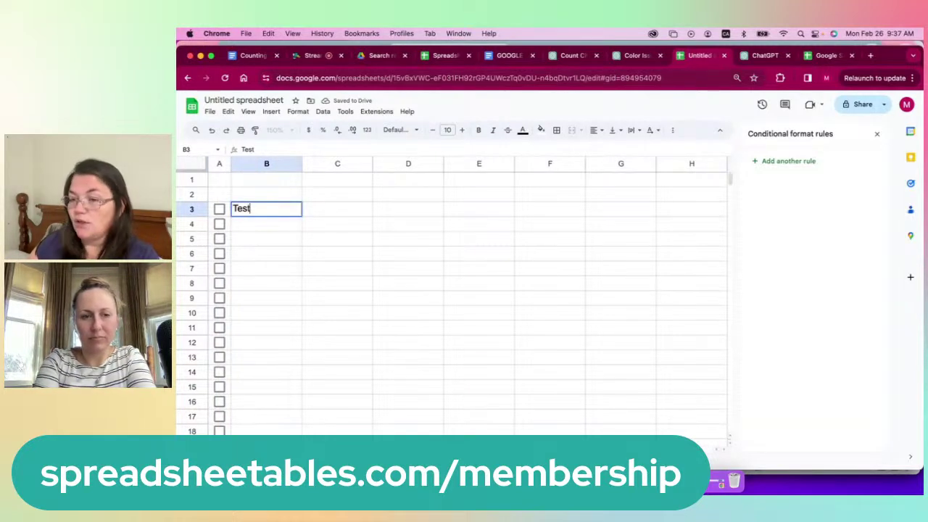
pyautogui.press('Return')
pyautogui.write('1')
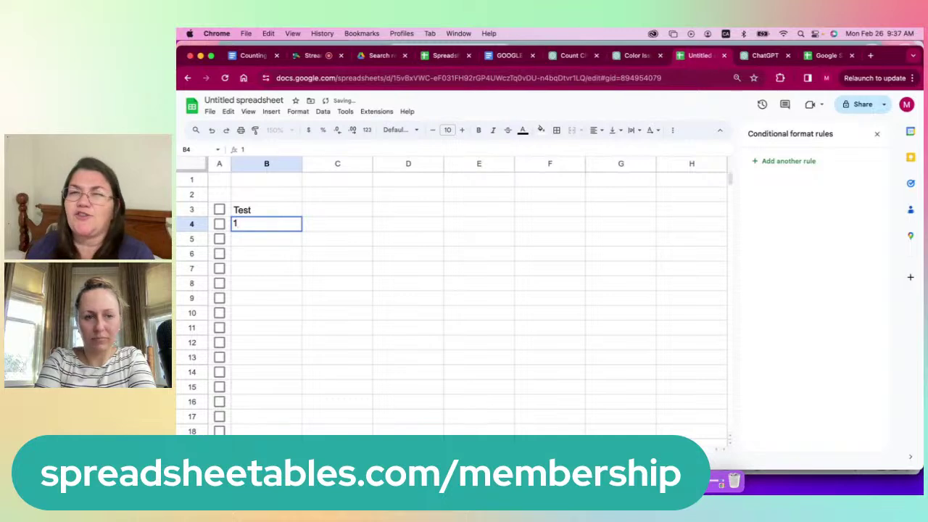
pyautogui.press('Up')
pyautogui.write('Test 1')
pyautogui.press('Return')
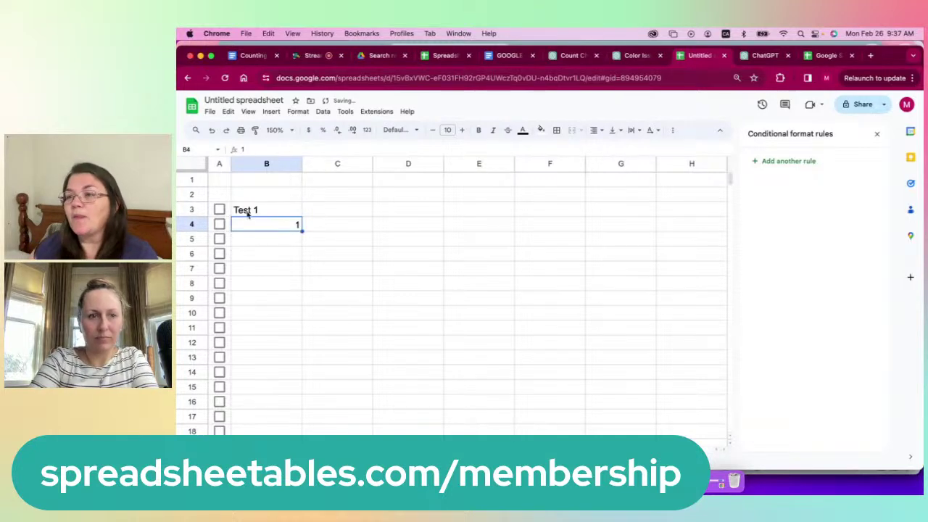
pyautogui.click(292, 215)
pyautogui.moveTo(301, 216); pyautogui.dragTo(276, 431)
pyautogui.click(319, 308)
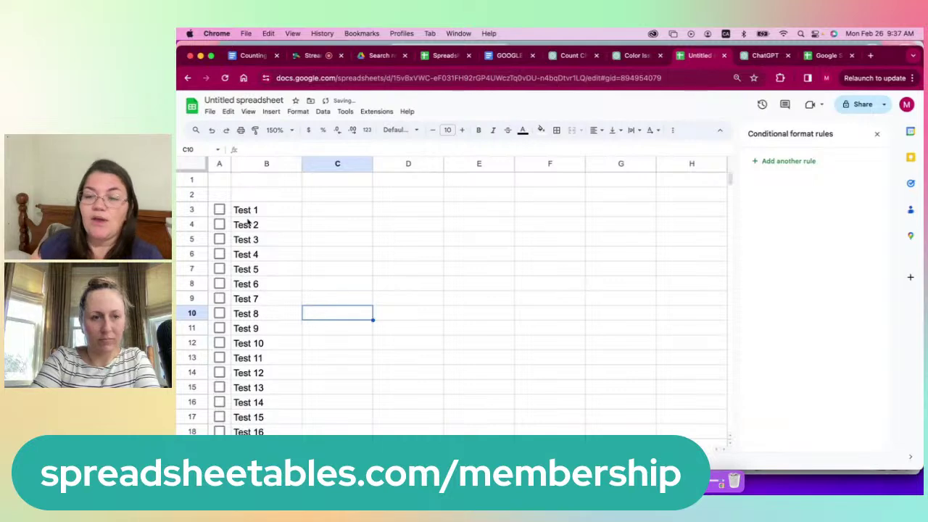
pyautogui.click(342, 199)
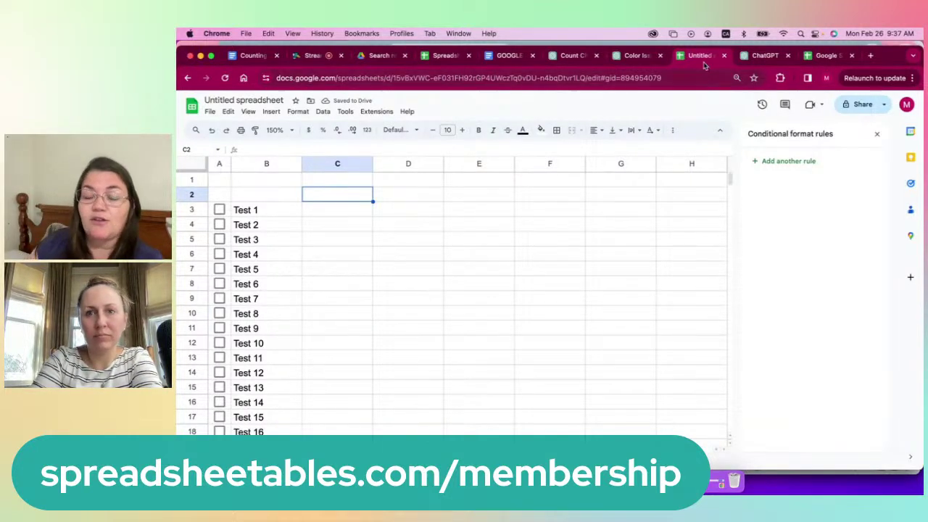
# - Switch to ChatGPT and copy the custom formula =$A1=TRUE from its answer
pyautogui.click(759, 60)
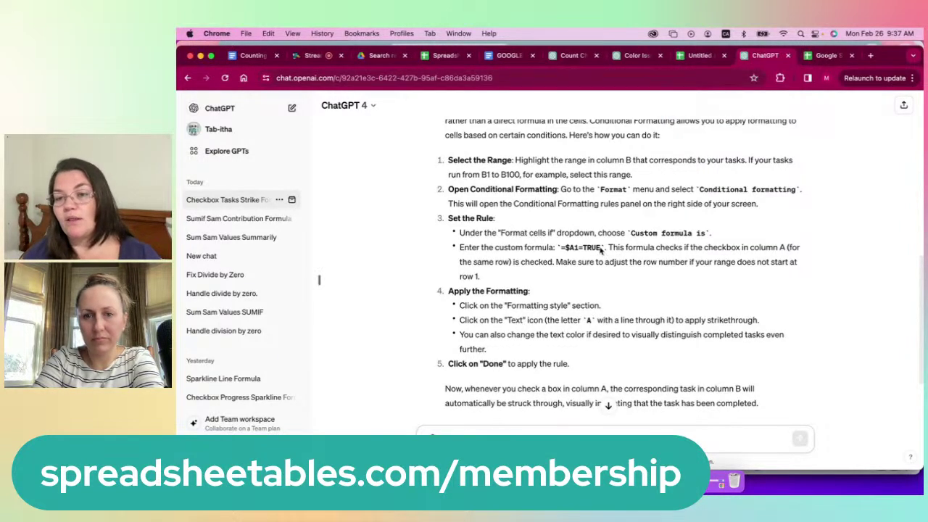
pyautogui.moveTo(601, 249); pyautogui.dragTo(560, 249)
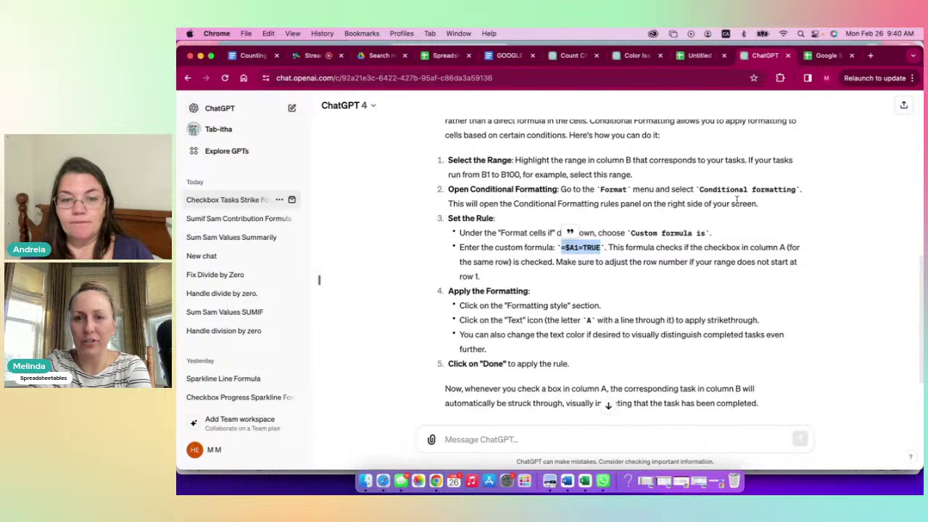
pyautogui.click(522, 270)
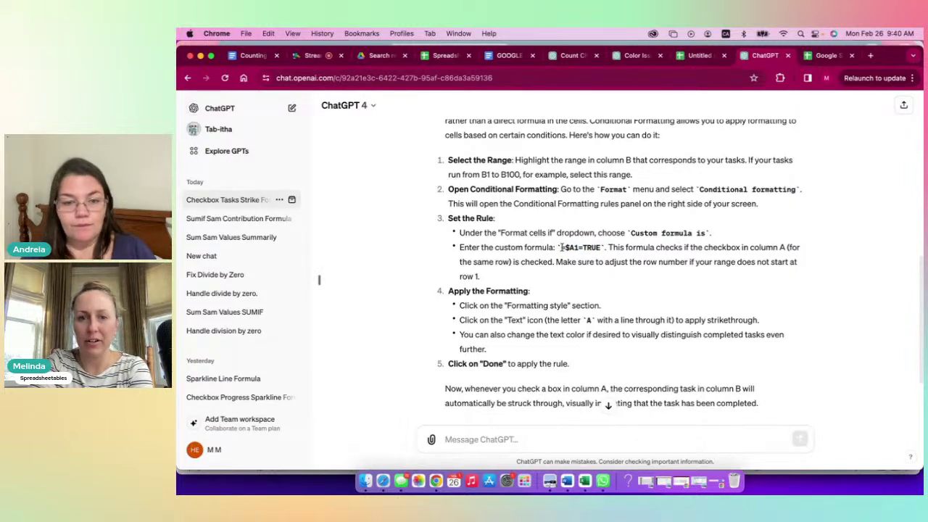
pyautogui.moveTo(561, 248); pyautogui.dragTo(602, 250)
pyautogui.hotkey('ctrl', 'c')
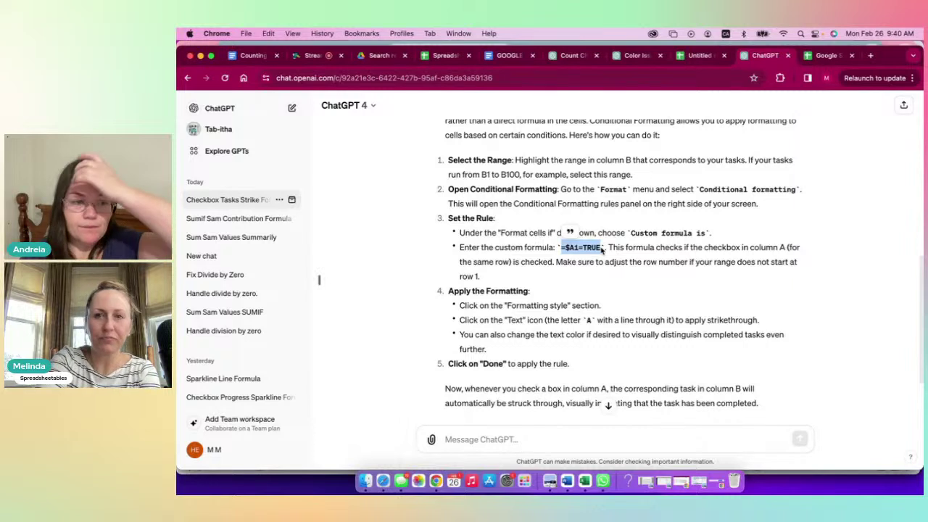
# - Start a new conditional formatting rule in the untitled spreadsheet and recheck ChatGPT's instructions for setting it up
pyautogui.click(700, 56)
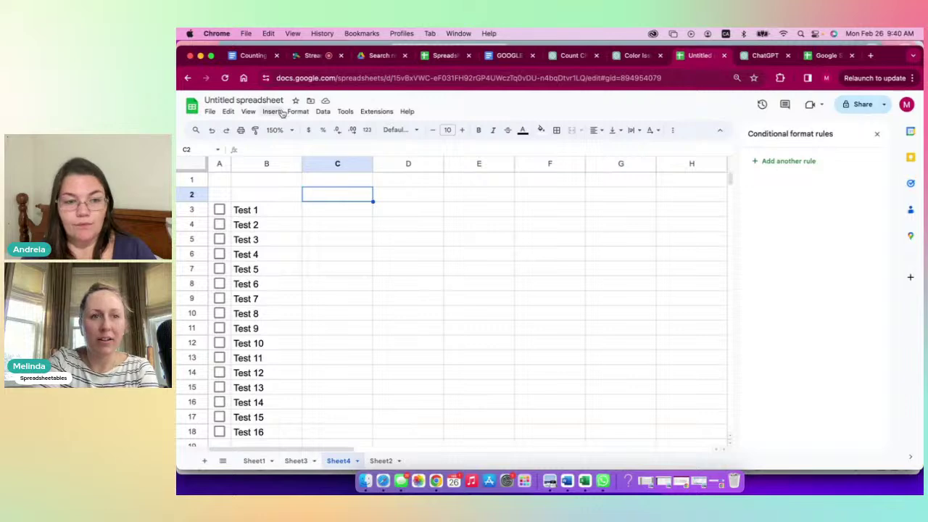
pyautogui.click(298, 111)
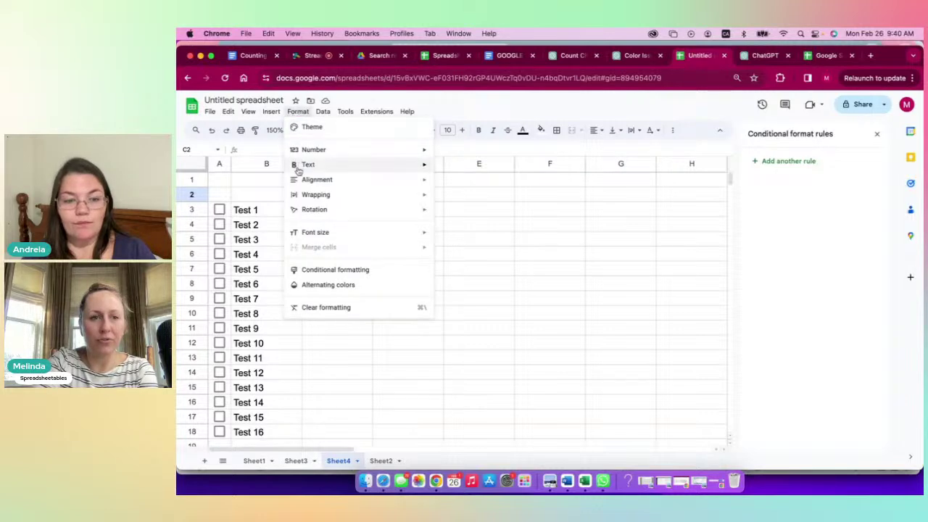
pyautogui.click(317, 273)
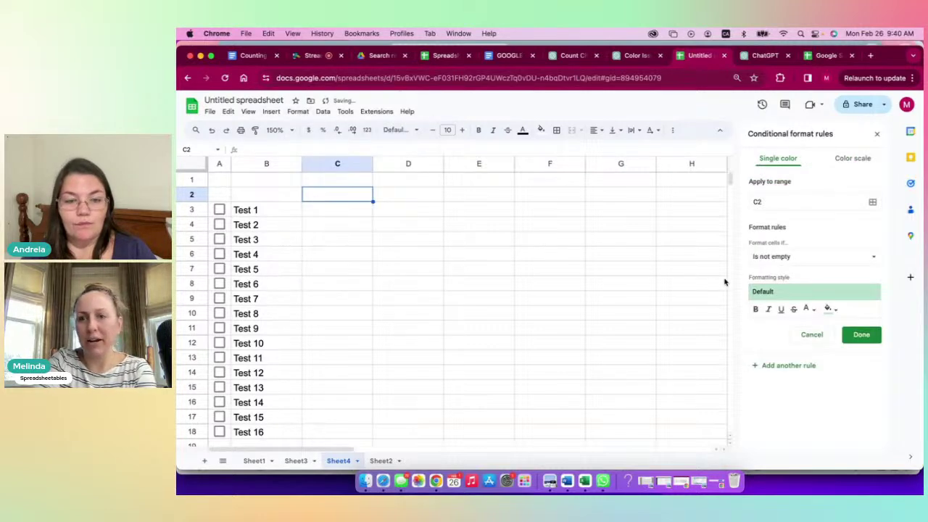
pyautogui.click(765, 56)
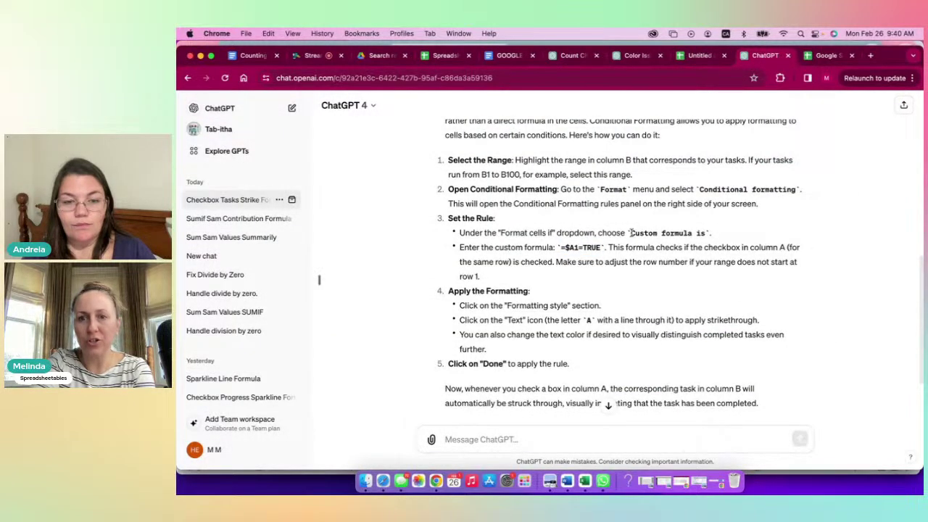
pyautogui.click(819, 56)
pyautogui.click(692, 62)
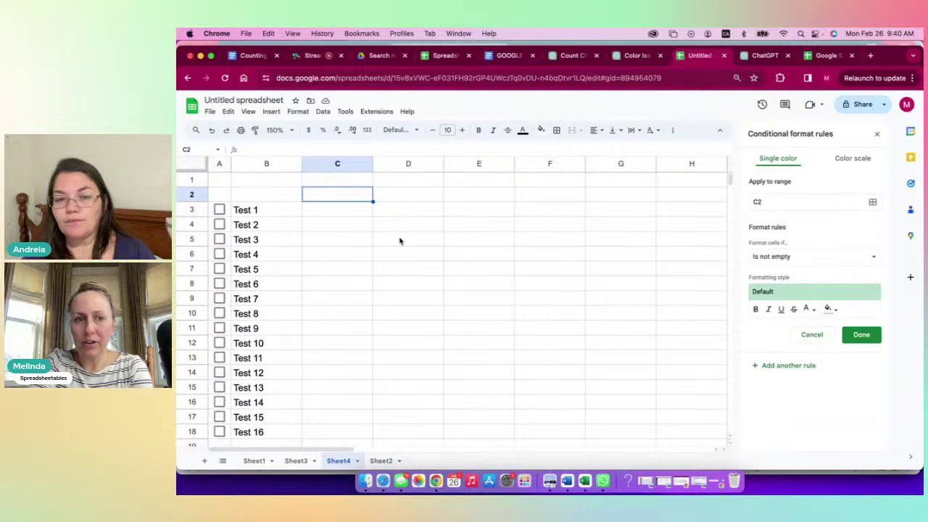
# - Set the new conditional formatting rule to apply to the task cells B3:B18
pyautogui.moveTo(264, 209); pyautogui.dragTo(253, 434)
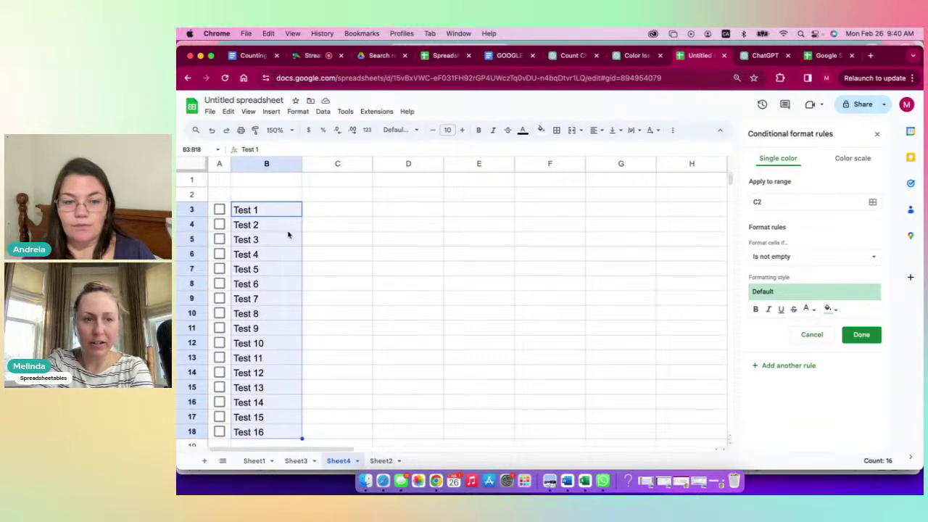
pyautogui.click(872, 203)
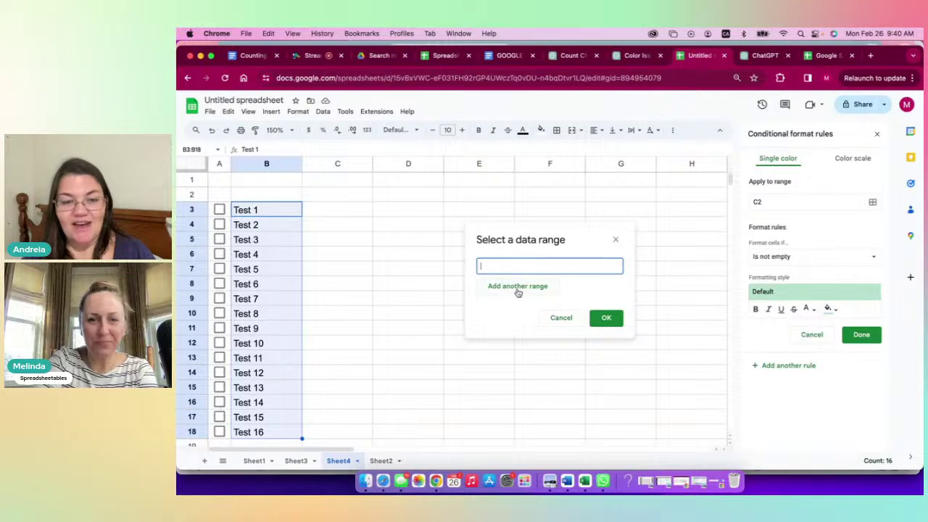
pyautogui.moveTo(276, 219); pyautogui.dragTo(273, 438)
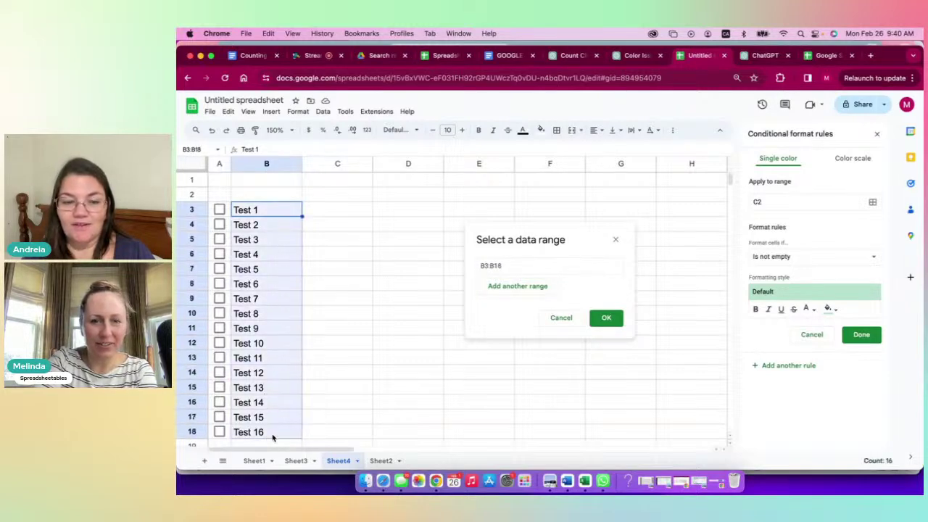
pyautogui.click(607, 319)
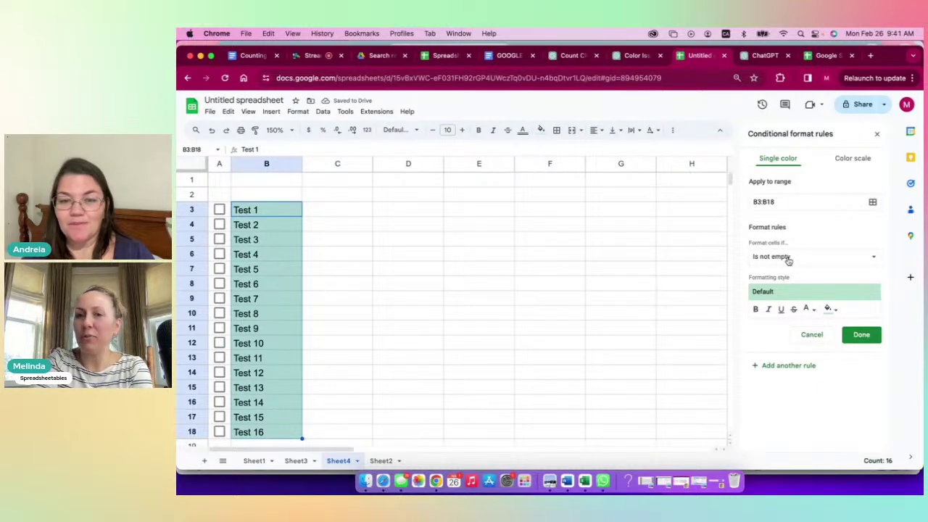
# - Set the rule's condition to a custom formula and paste in =$A1=TRUE
pyautogui.click(789, 260)
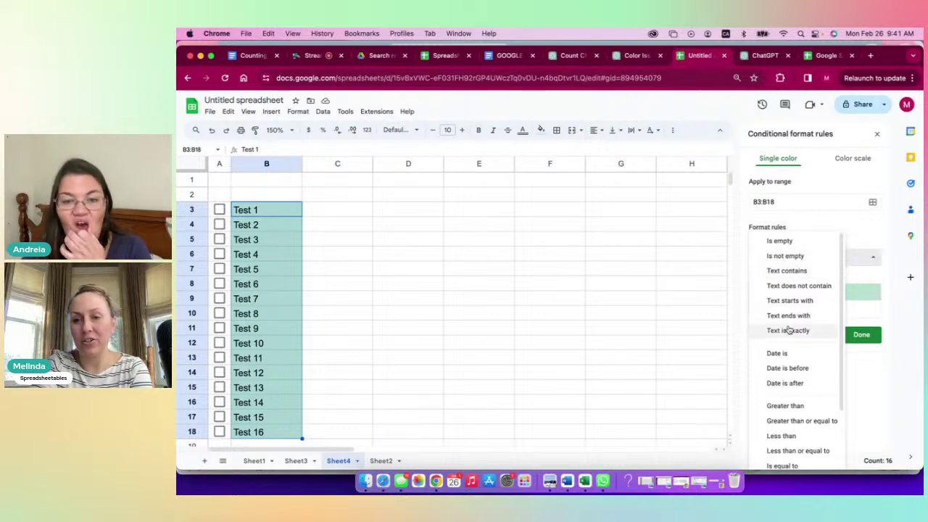
pyautogui.scroll(-2, 789, 330)
pyautogui.scroll(-1, 789, 330)
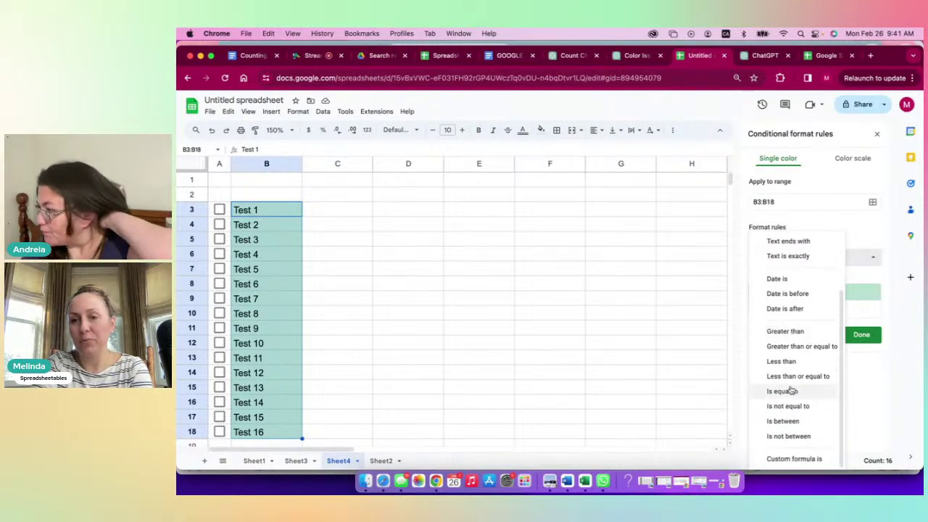
pyautogui.scroll(3, 784, 308)
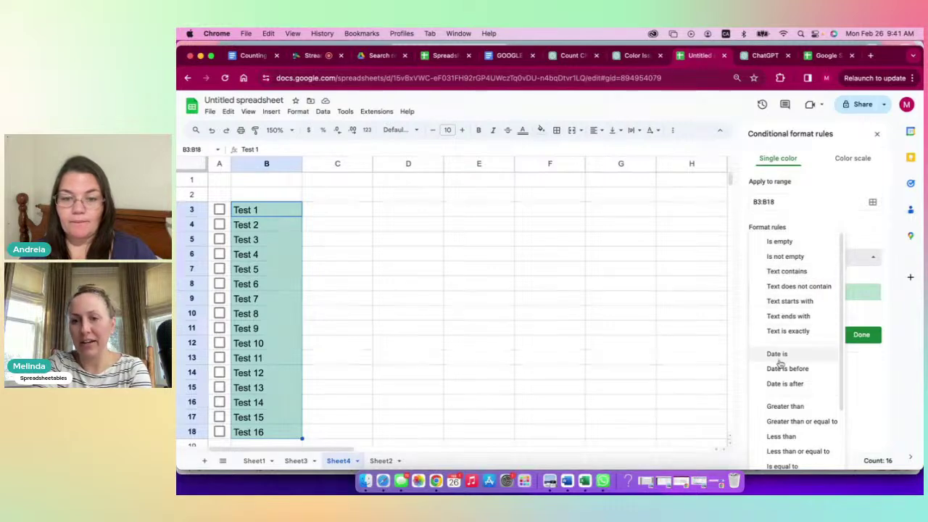
pyautogui.scroll(-2, 780, 365)
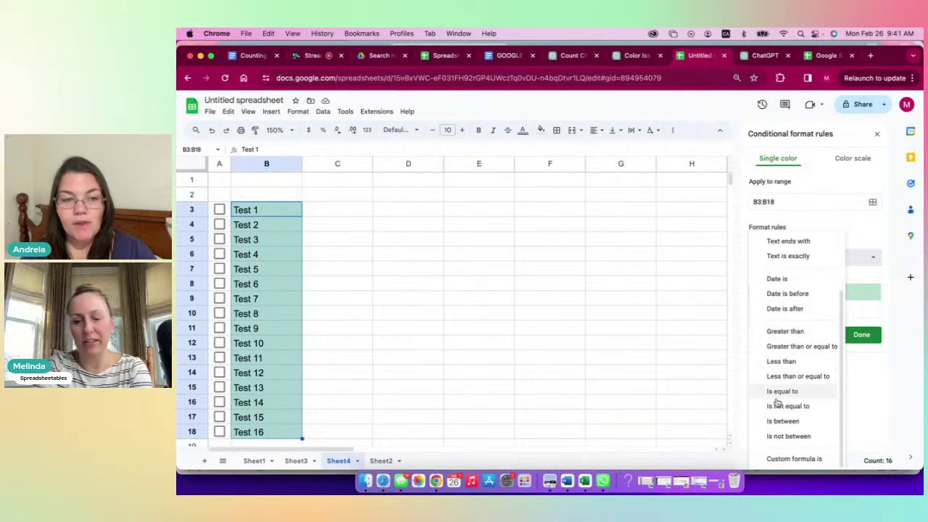
pyautogui.click(778, 461)
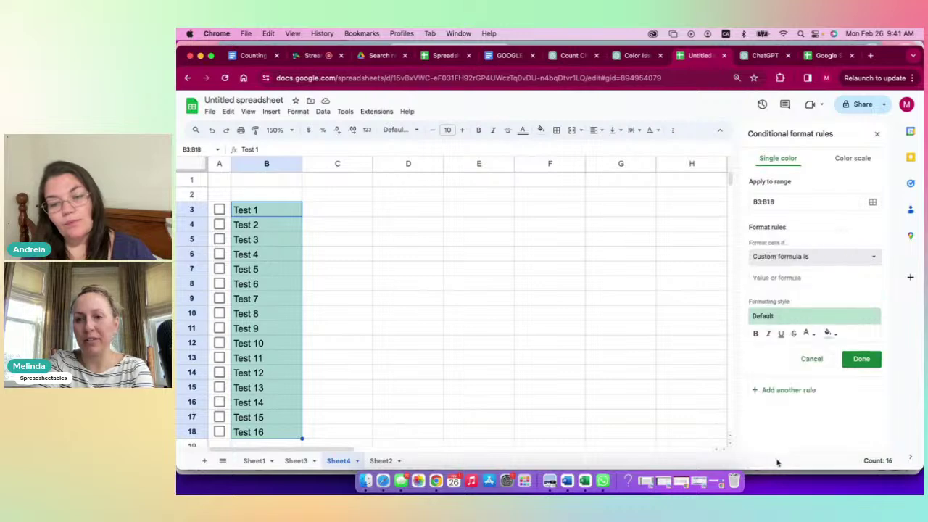
pyautogui.click(763, 279)
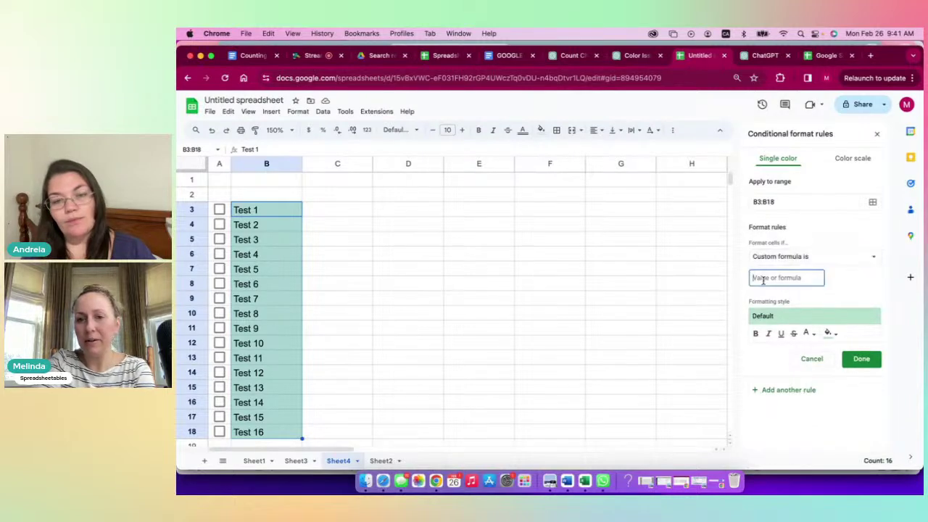
pyautogui.hotkey('ctrl', 'v')
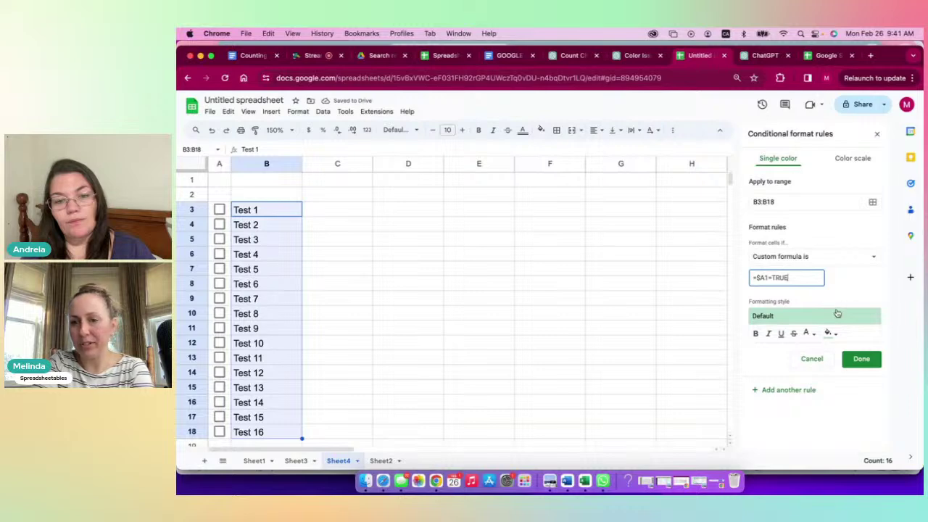
# - Give the rule's formatting style no fill colour and strikethrough text, and save the rule
pyautogui.click(838, 293)
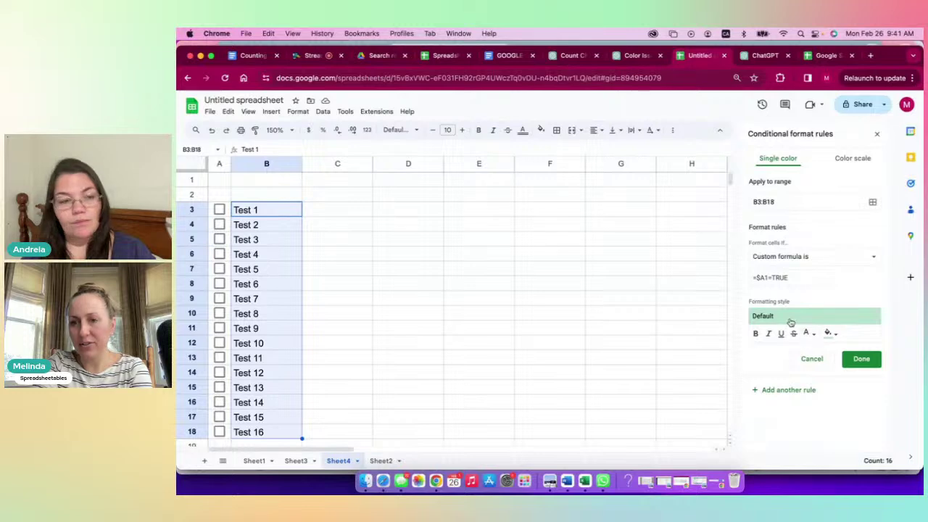
pyautogui.click(834, 334)
pyautogui.click(756, 181)
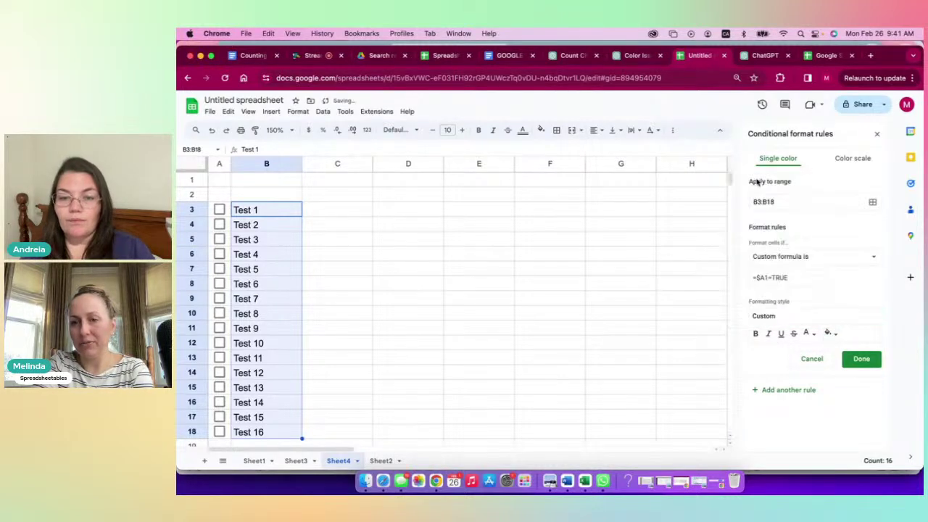
pyautogui.click(794, 335)
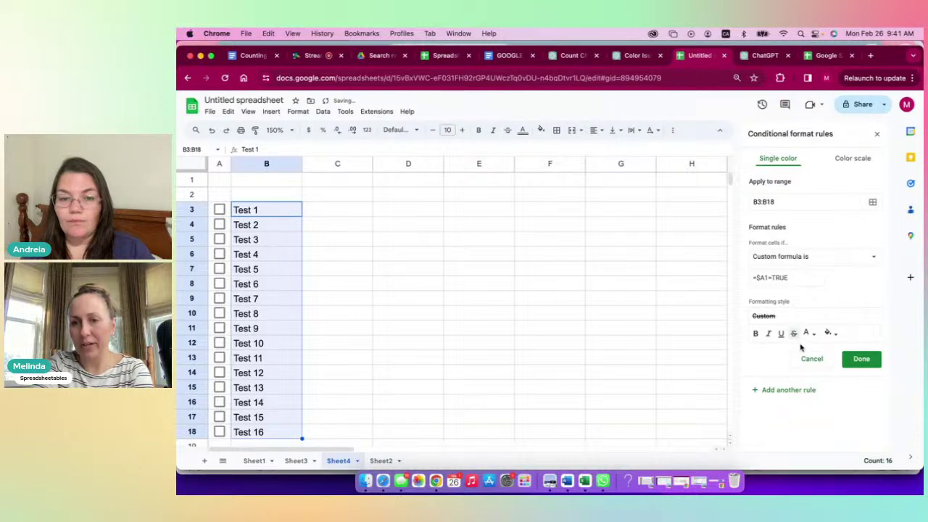
pyautogui.click(860, 359)
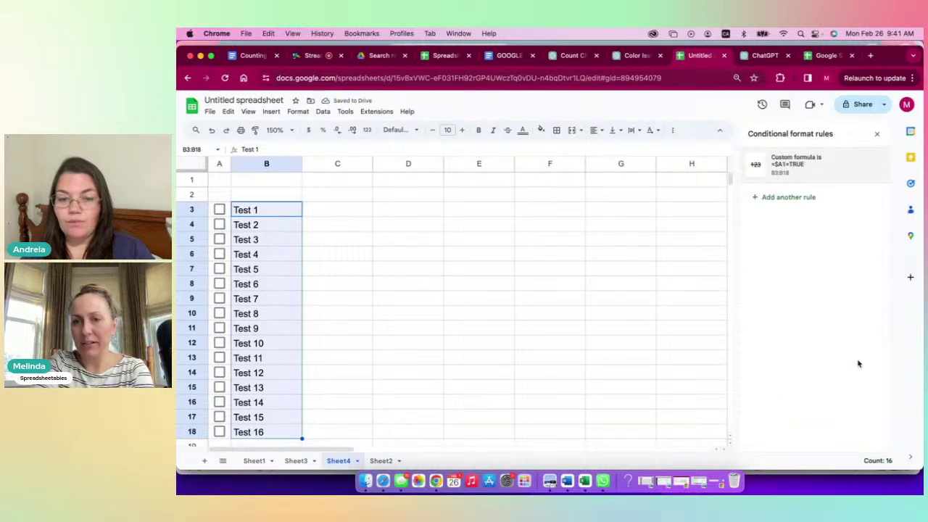
# - Test the strikethrough rule by ticking the checkboxes in A5:A10, and clear those ticks again
pyautogui.click(528, 392)
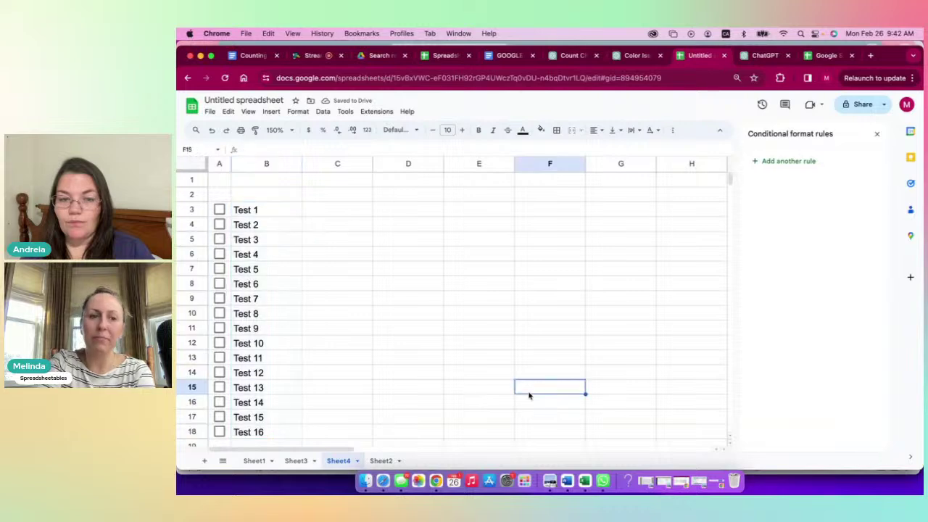
pyautogui.click(219, 254)
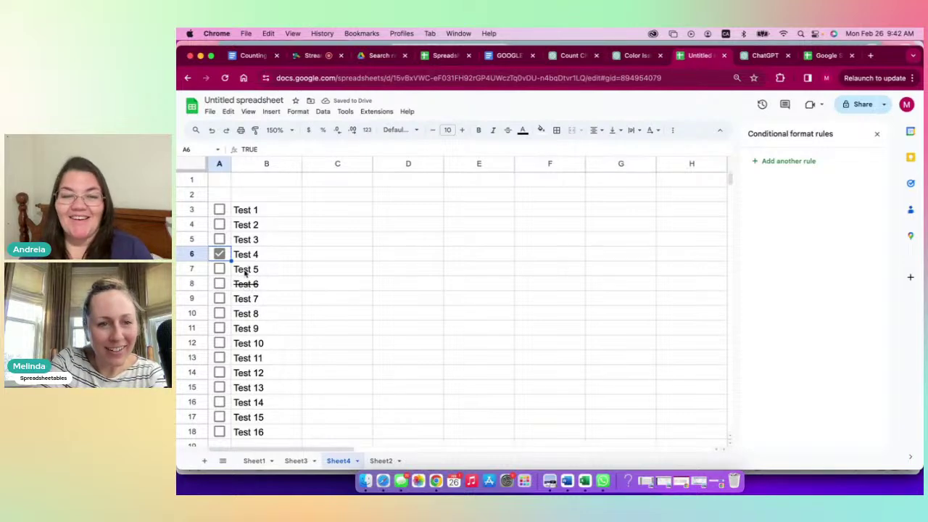
pyautogui.click(220, 269)
pyautogui.click(219, 284)
pyautogui.click(220, 298)
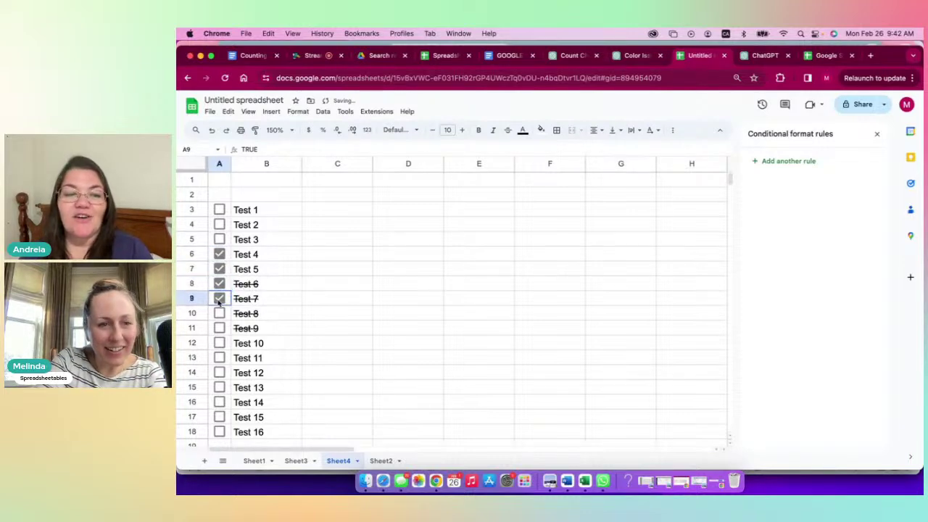
pyautogui.click(220, 313)
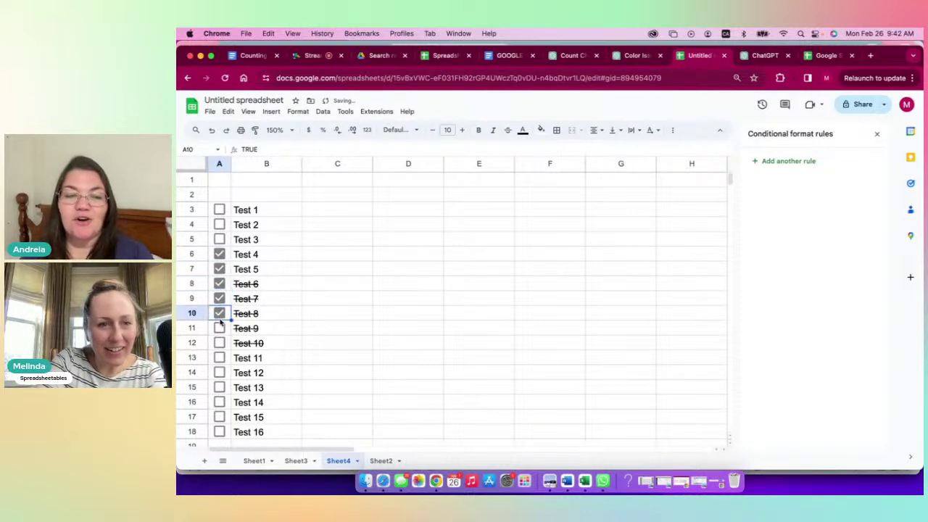
pyautogui.click(219, 239)
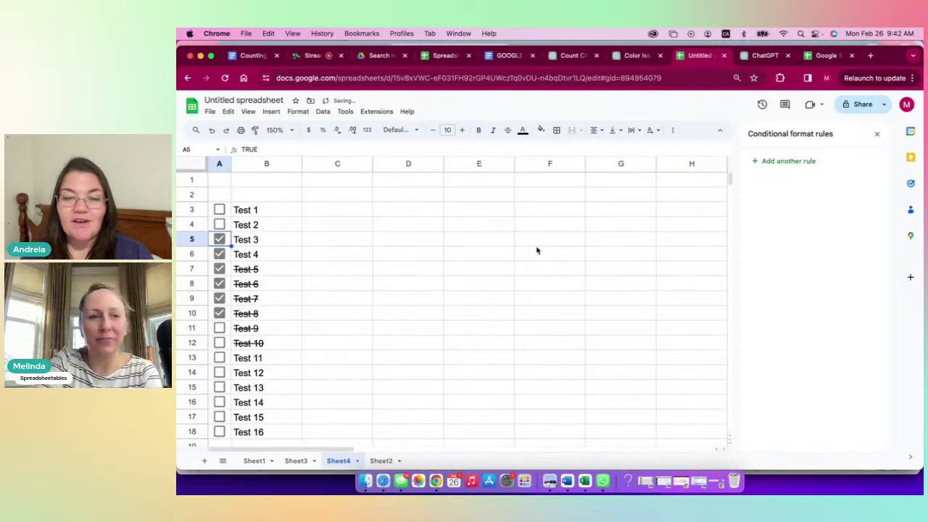
pyautogui.click(395, 248)
pyautogui.moveTo(219, 240); pyautogui.dragTo(222, 312)
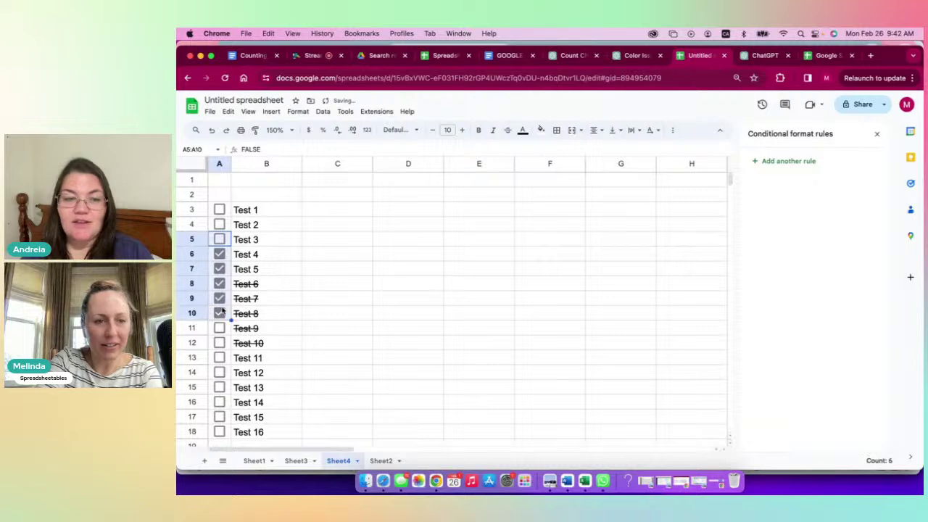
pyautogui.press('Delete')
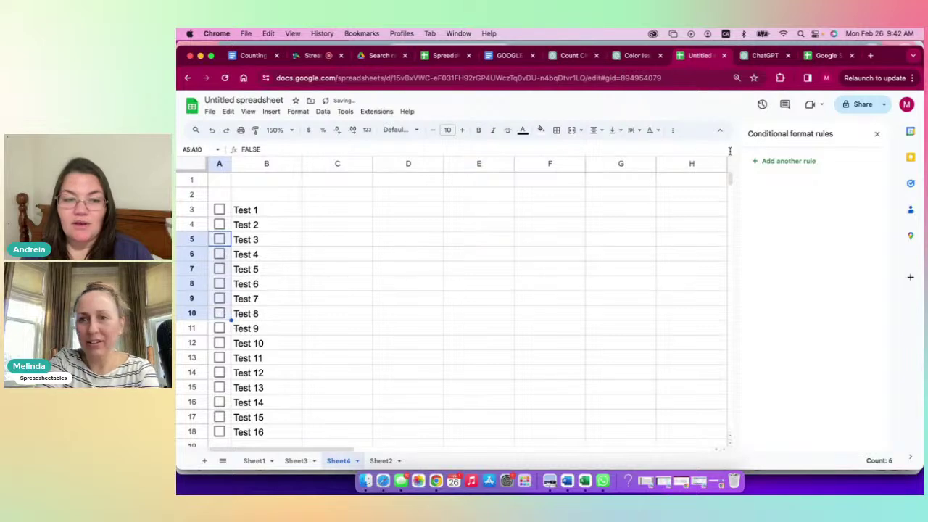
# - Change the custom formula of the B3:B18 rule to =$A3=TRUE and save it
pyautogui.click(258, 211)
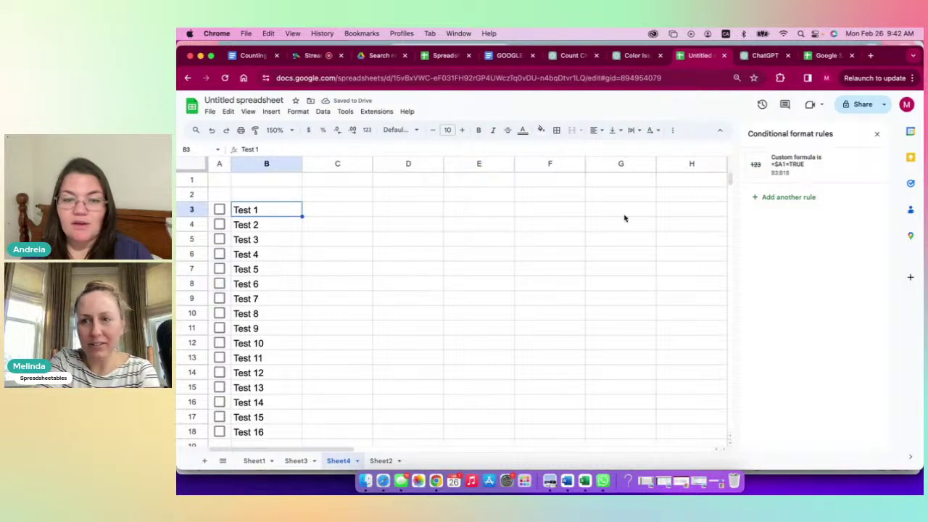
pyautogui.click(808, 171)
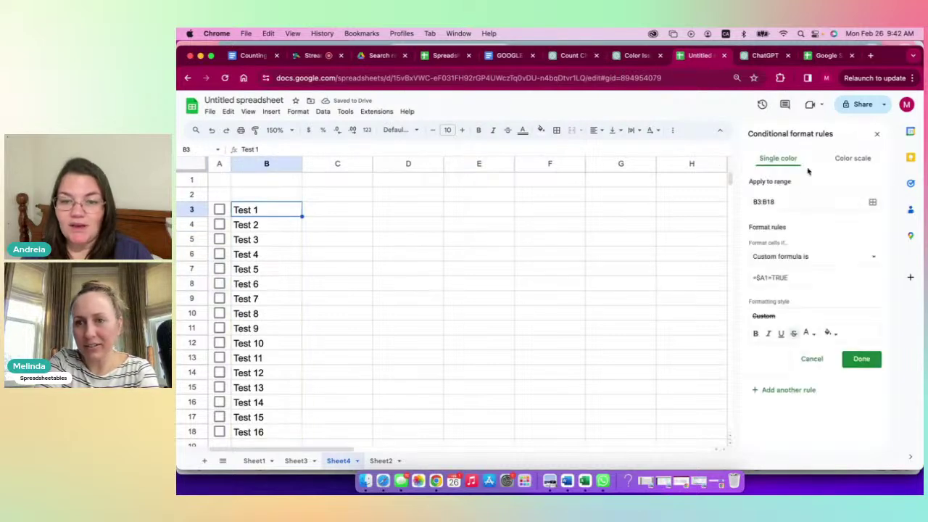
pyautogui.click(766, 279)
pyautogui.press('BackSpace')
pyautogui.write('3')
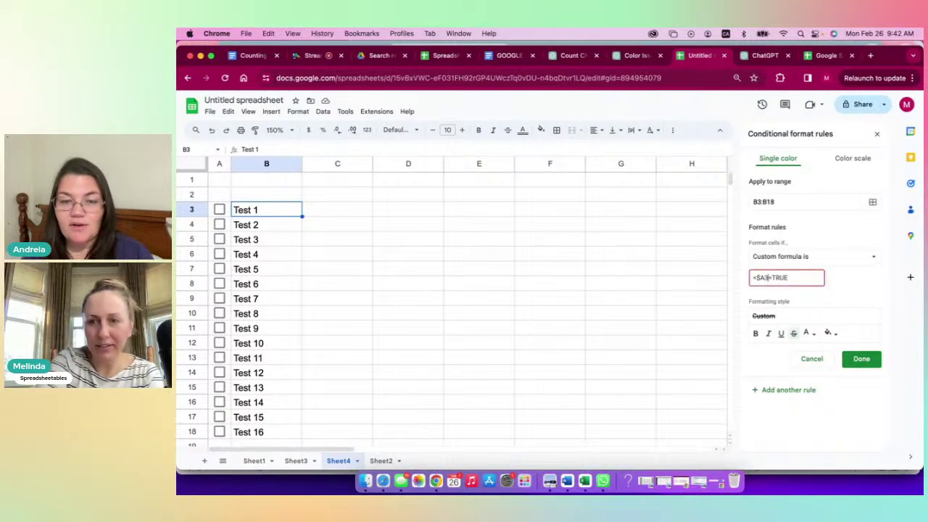
pyautogui.click(863, 360)
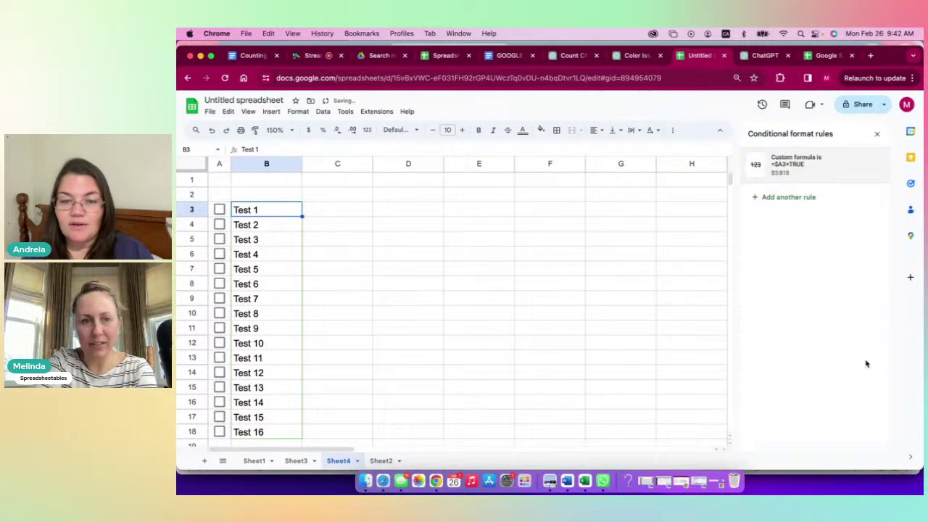
# - Tick the checkboxes for Test 1 through Test 5 in A3:A7 to test the corrected rule
pyautogui.click(402, 285)
pyautogui.click(219, 209)
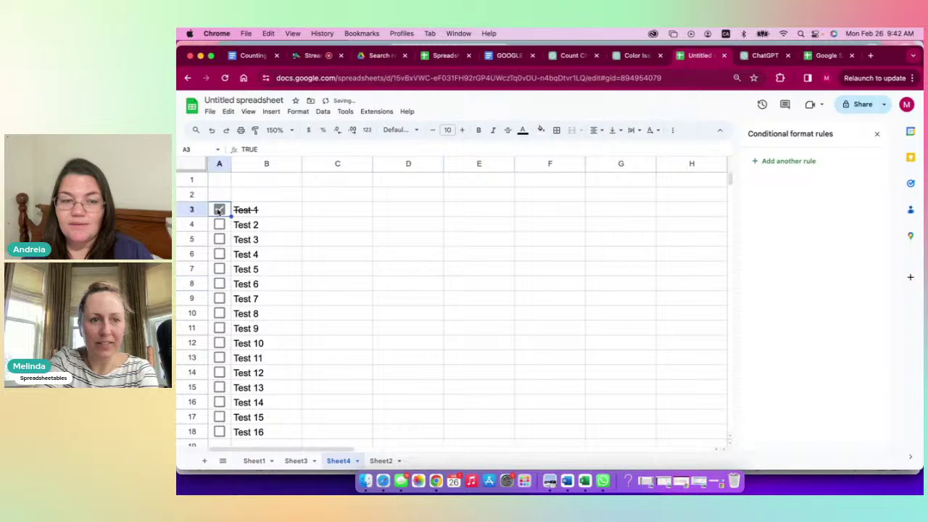
pyautogui.click(219, 225)
pyautogui.click(219, 239)
pyautogui.click(219, 254)
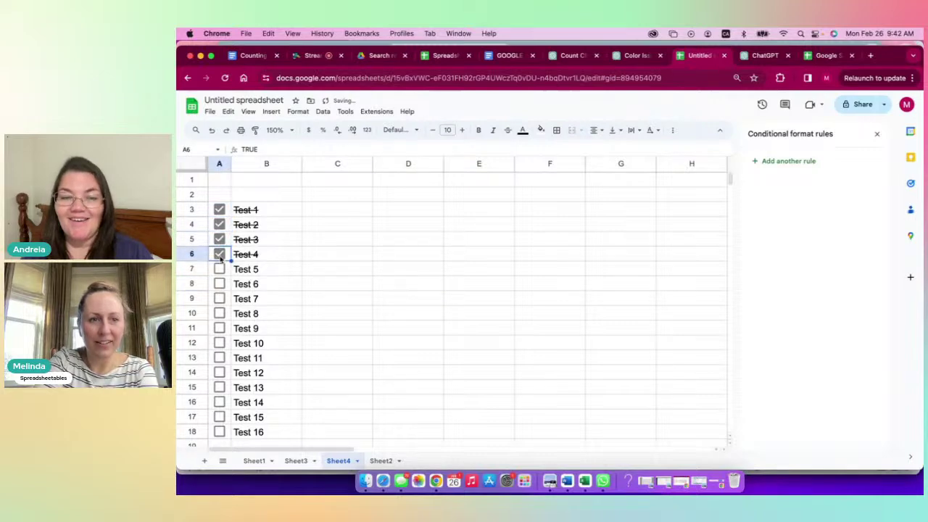
pyautogui.click(219, 269)
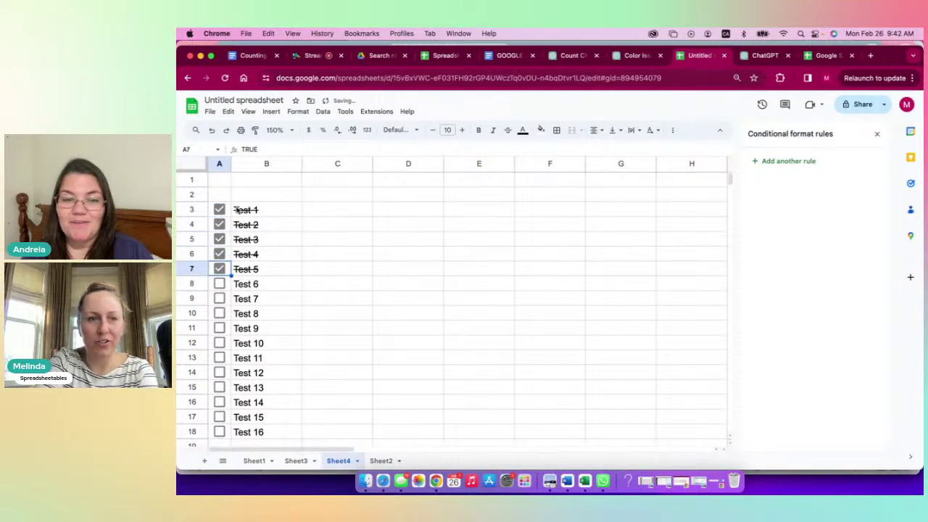
# - Set the text colour of the B3:B18 strikethrough rule to light grey and save the rule
pyautogui.click(240, 211)
pyautogui.click(814, 170)
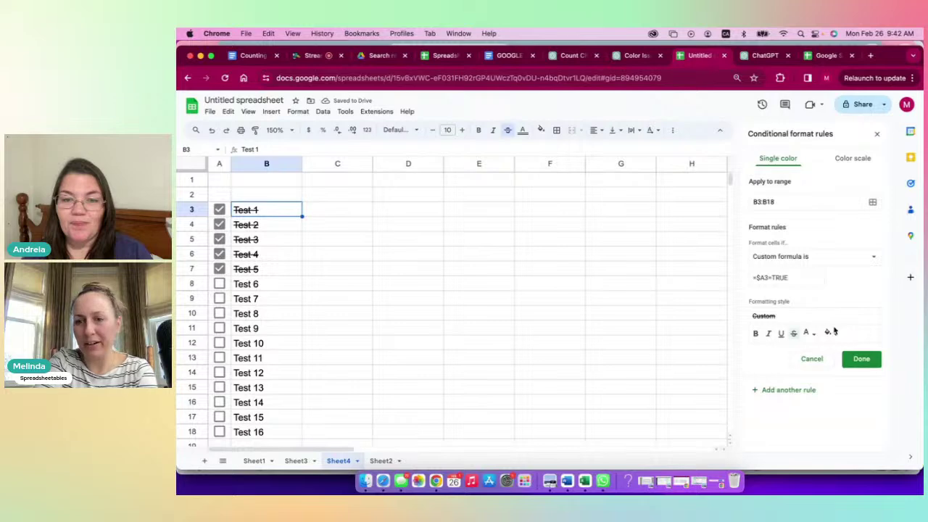
pyautogui.click(831, 334)
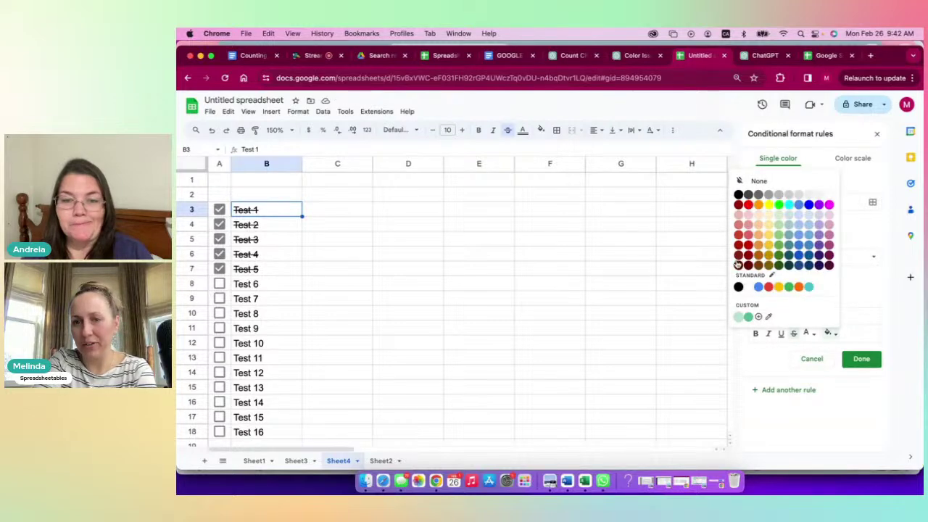
pyautogui.click(868, 296)
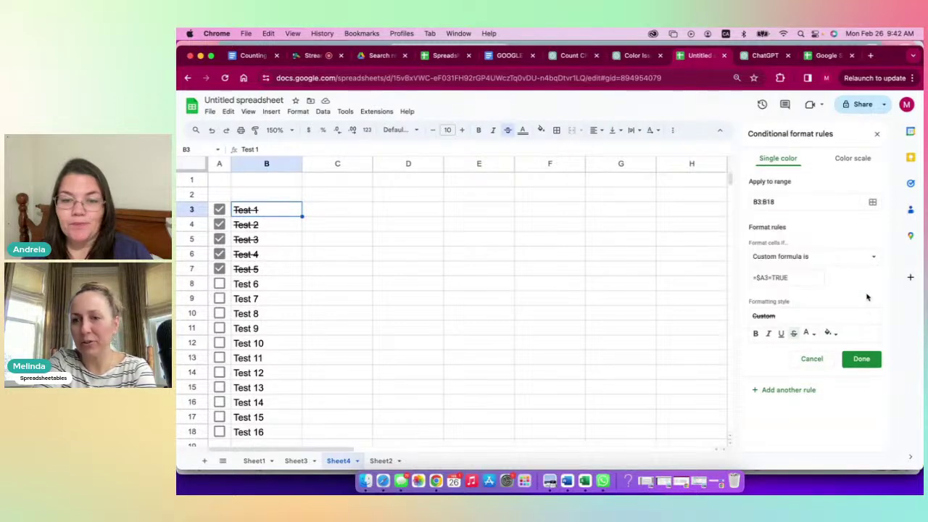
pyautogui.click(812, 334)
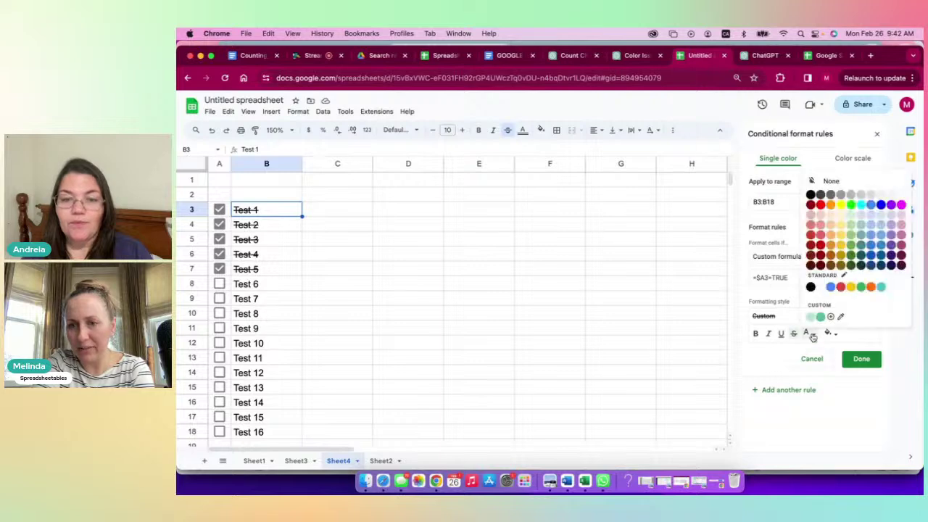
pyautogui.click(870, 195)
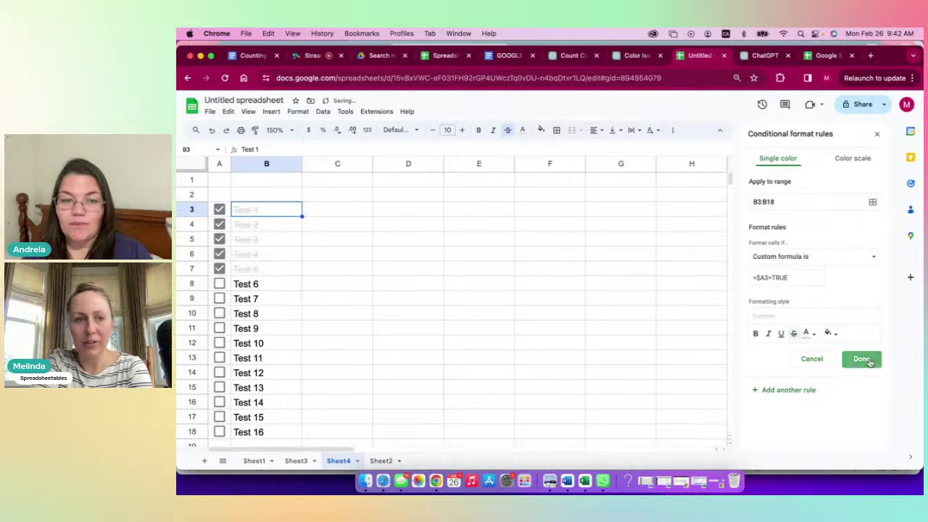
pyautogui.click(860, 358)
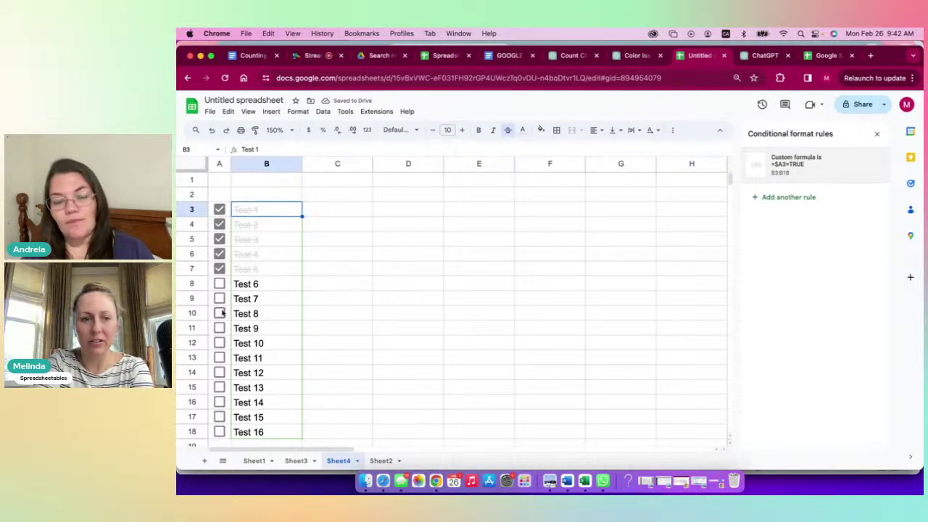
# - Tick the Test 6 checkbox, set the fill colour of the B3:B18 strikethrough rule to light red, and save the rule
pyautogui.click(219, 286)
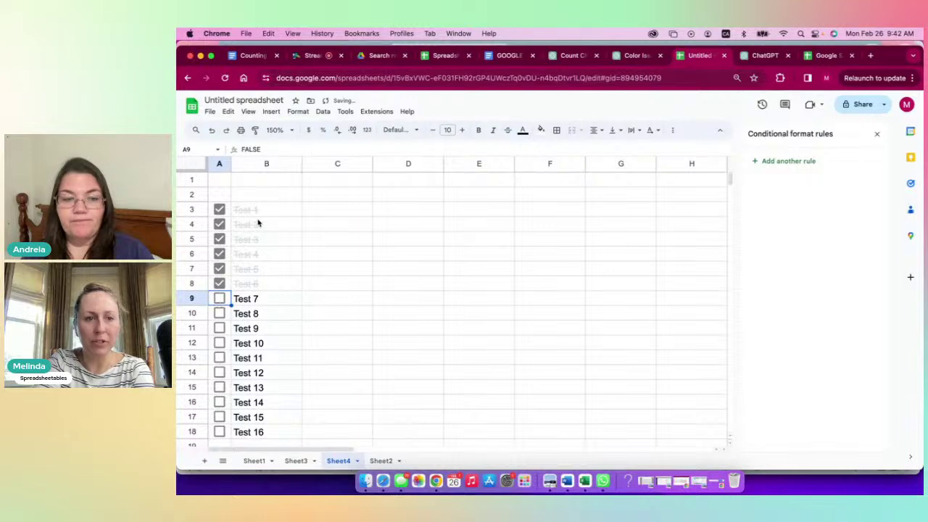
pyautogui.click(798, 168)
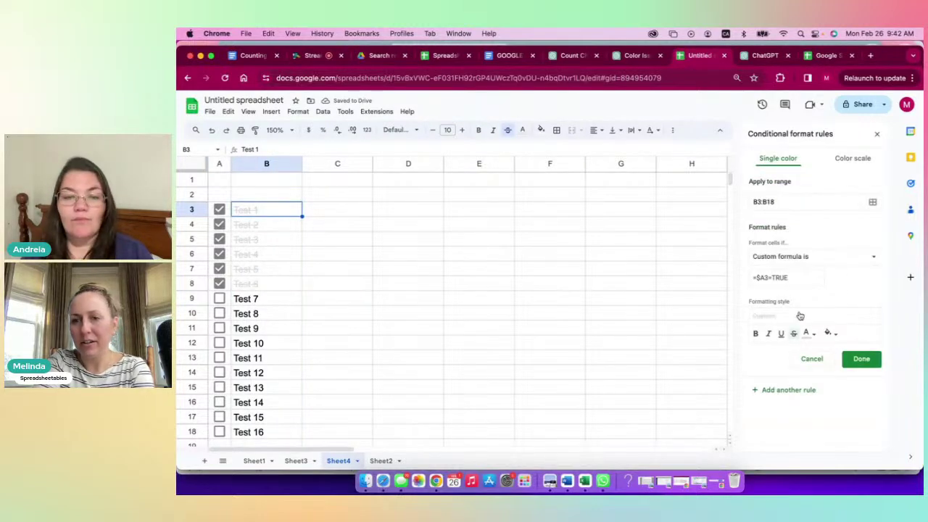
pyautogui.click(820, 334)
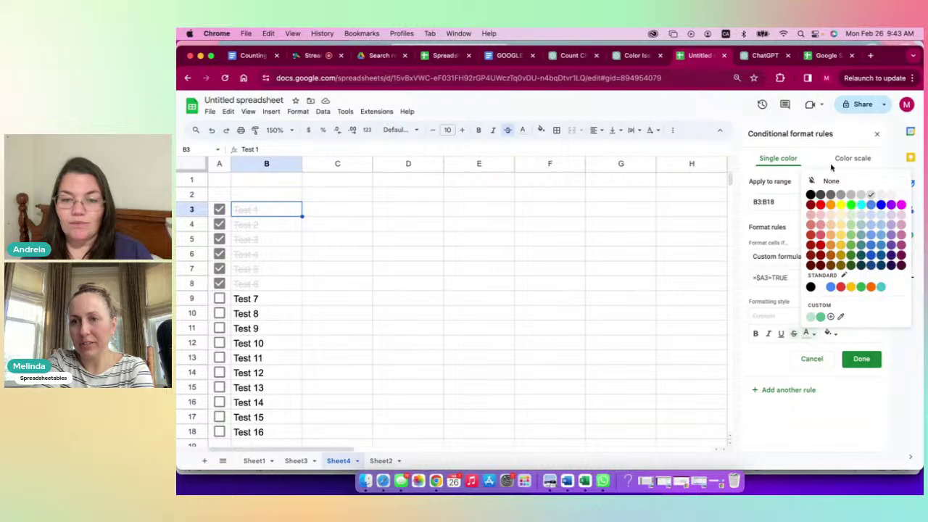
pyautogui.click(878, 339)
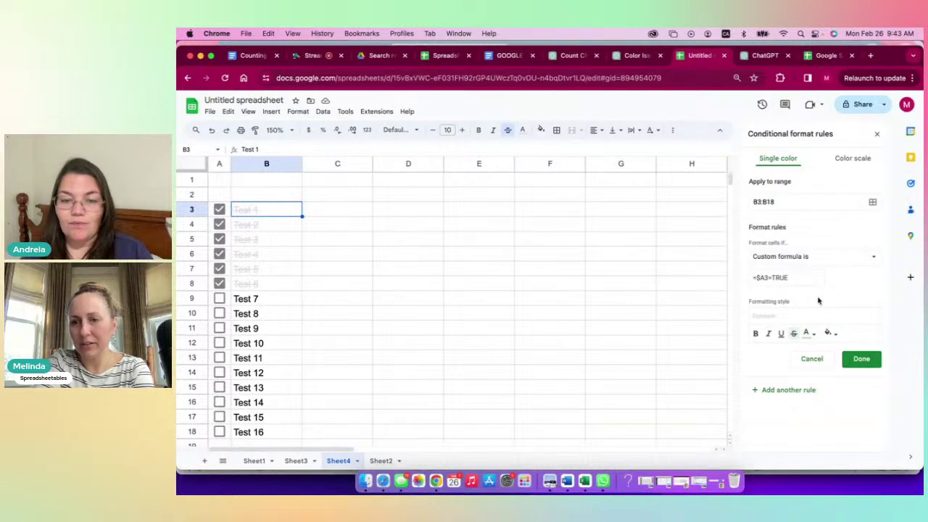
pyautogui.click(814, 335)
pyautogui.click(831, 334)
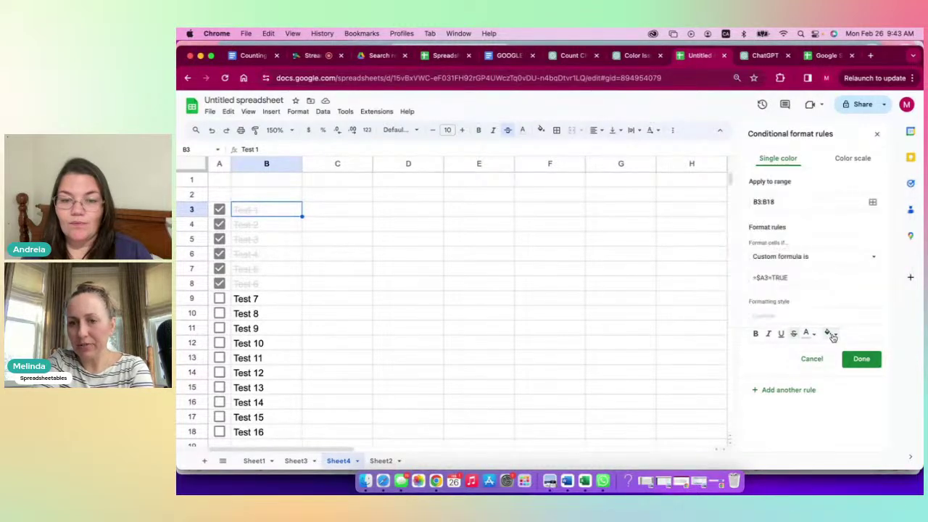
pyautogui.click(749, 226)
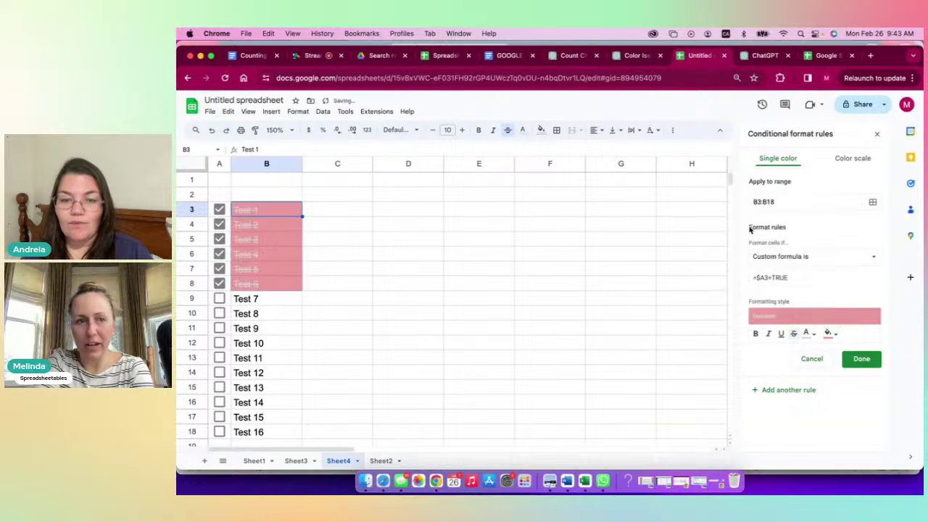
pyautogui.click(858, 360)
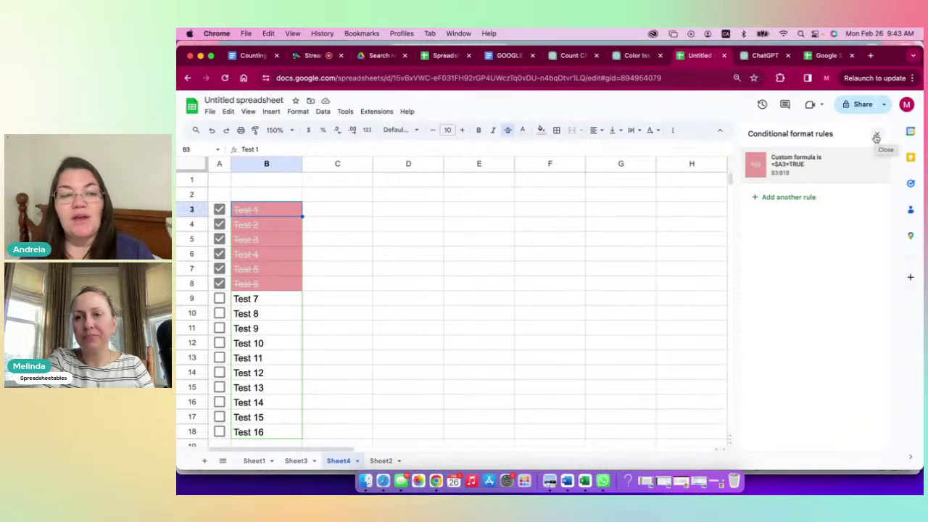
# - Change the custom formula of the B3:B18 rule back to =$A1=TRUE and save it
pyautogui.click(823, 170)
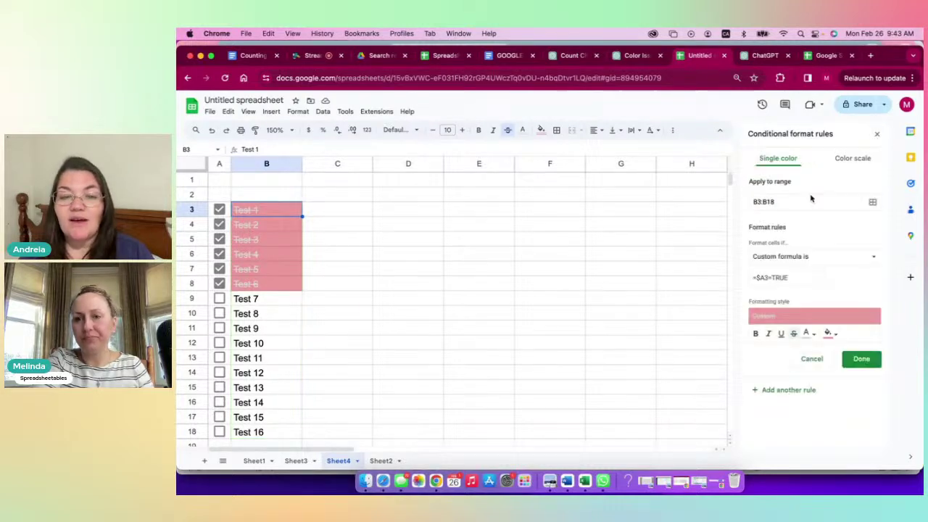
pyautogui.click(766, 278)
pyautogui.press('BackSpace')
pyautogui.write('1')
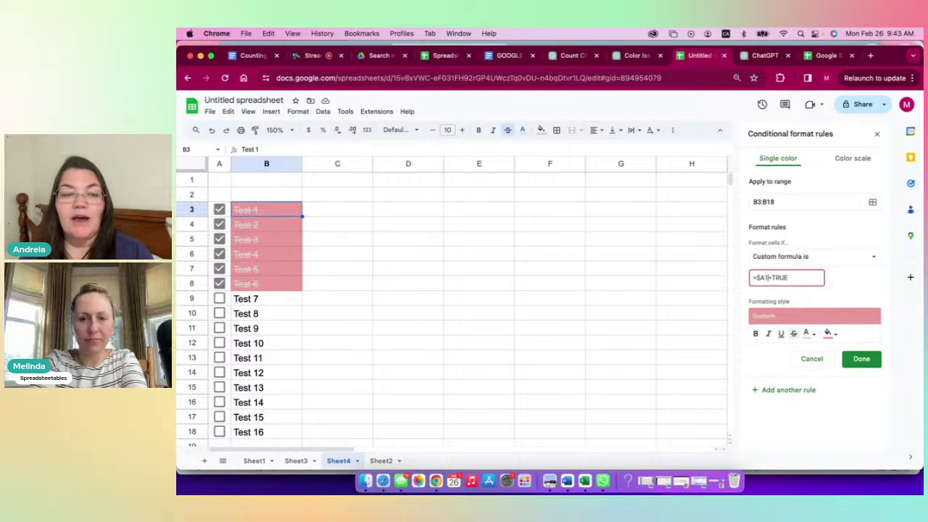
pyautogui.click(861, 360)
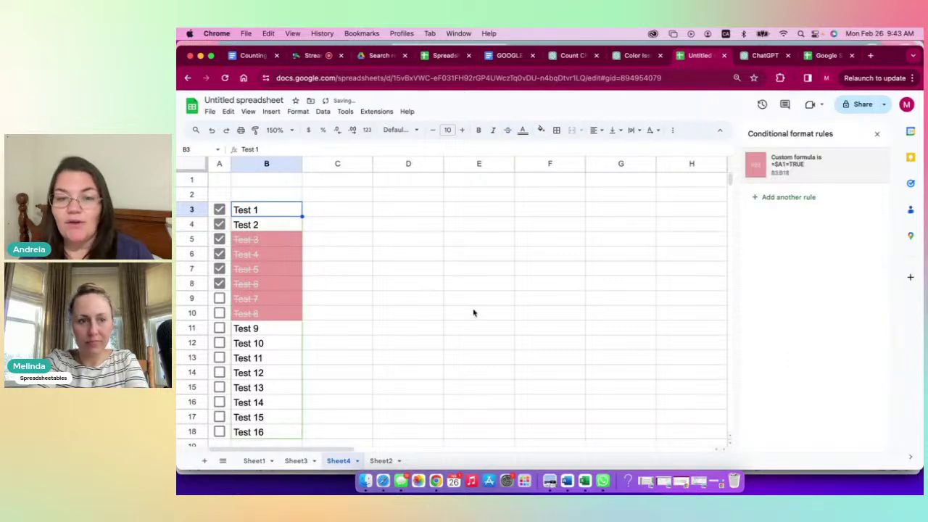
# - Test the =$A1=TRUE rule by clearing the Test 1 and Test 6 checkboxes and ticking all of A4:A8
pyautogui.click(473, 312)
pyautogui.click(218, 209)
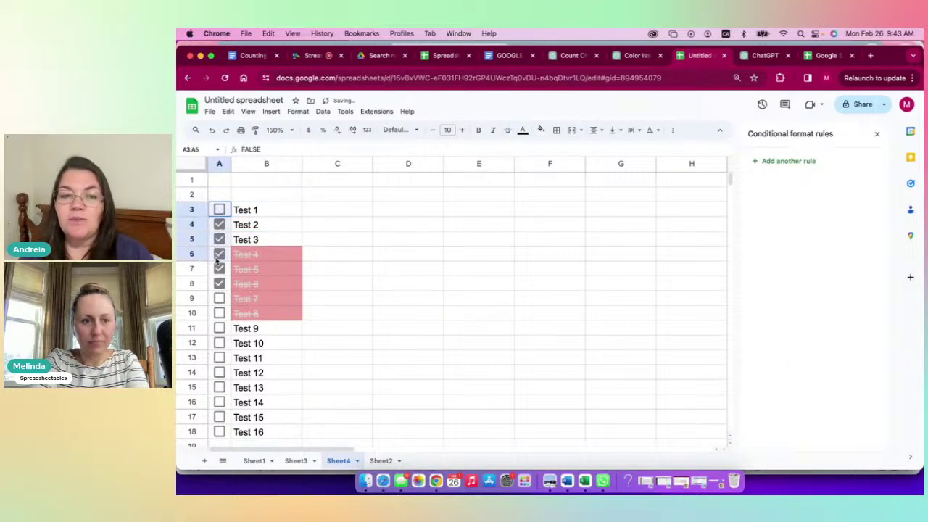
pyautogui.click(218, 284)
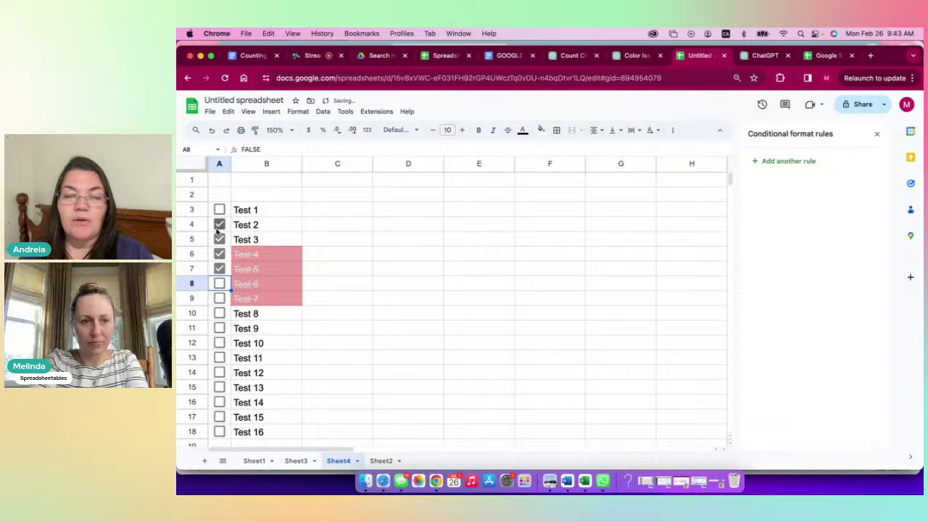
pyautogui.moveTo(218, 222); pyautogui.dragTo(218, 282)
pyautogui.press('space')
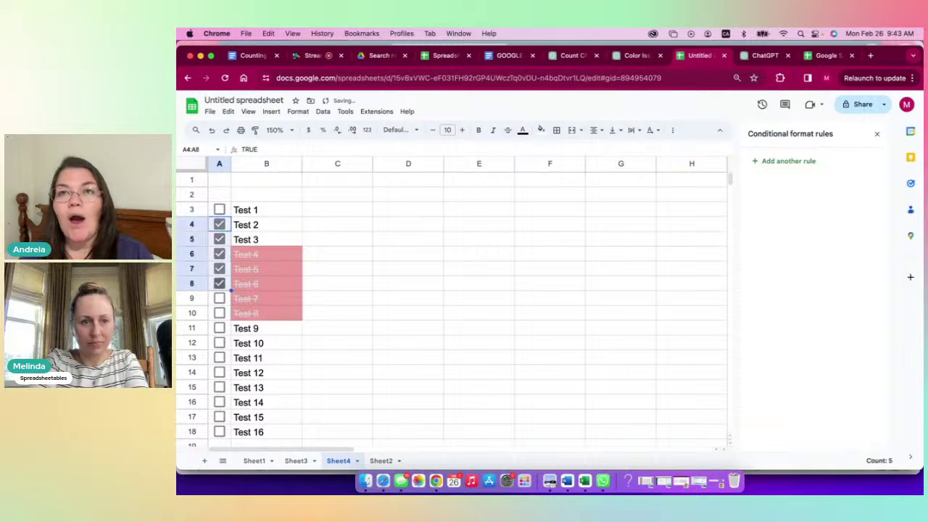
# - Remove the fill colour from the B3:B18 strikethrough rule and save the rule
pyautogui.click(292, 214)
pyautogui.click(788, 166)
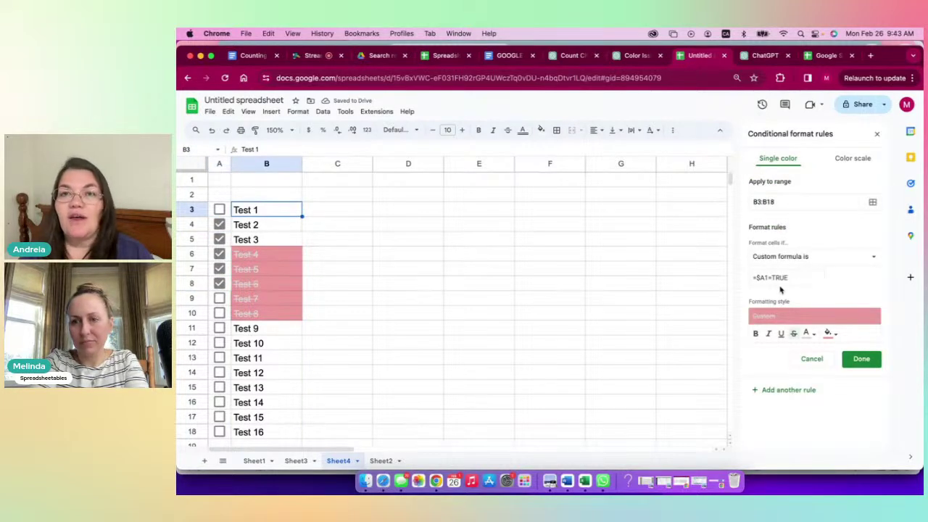
pyautogui.click(835, 335)
pyautogui.click(754, 181)
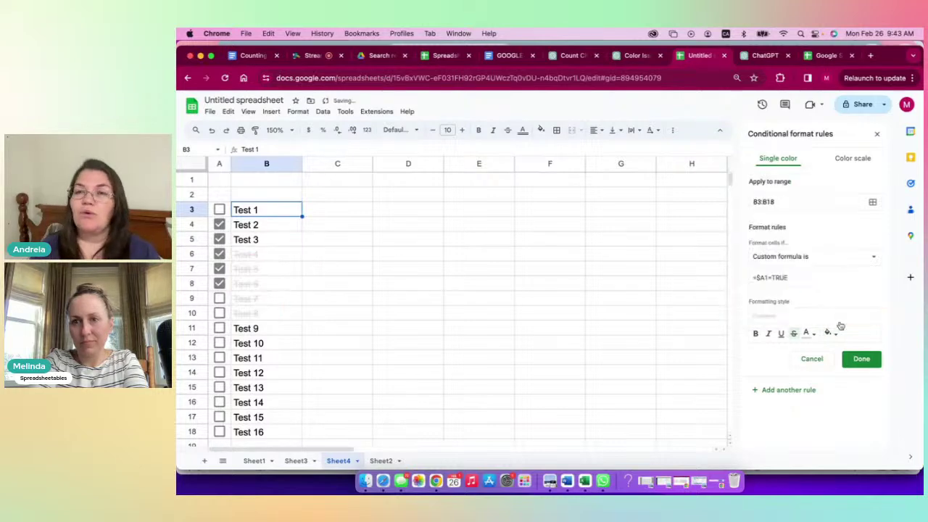
pyautogui.click(861, 359)
# - Reopen the B3:B18 rule and highlight its custom formula for review
pyautogui.click(808, 166)
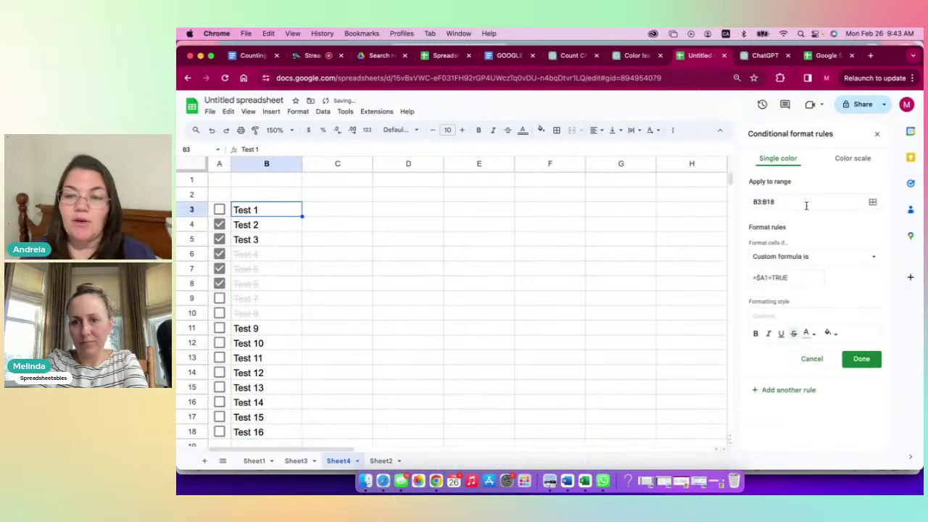
pyautogui.click(803, 278)
pyautogui.moveTo(802, 278); pyautogui.dragTo(742, 281)
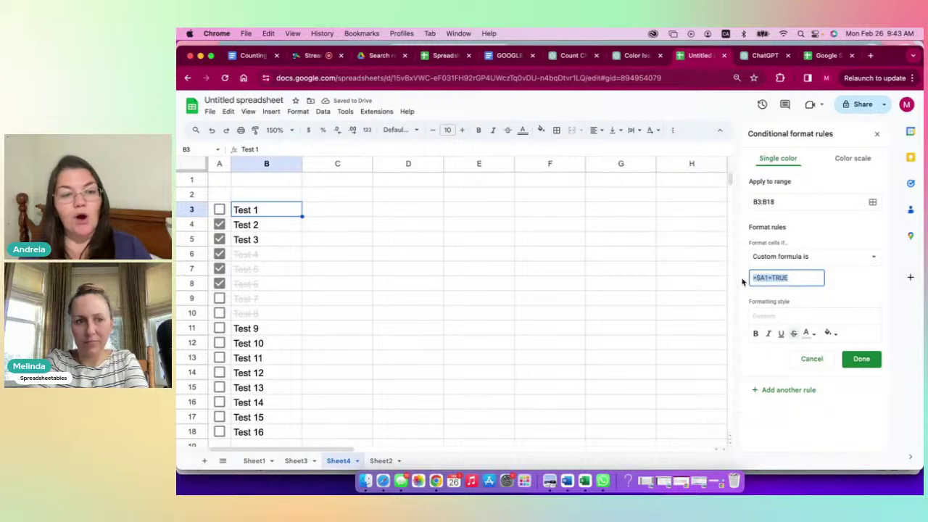
pyautogui.click(573, 286)
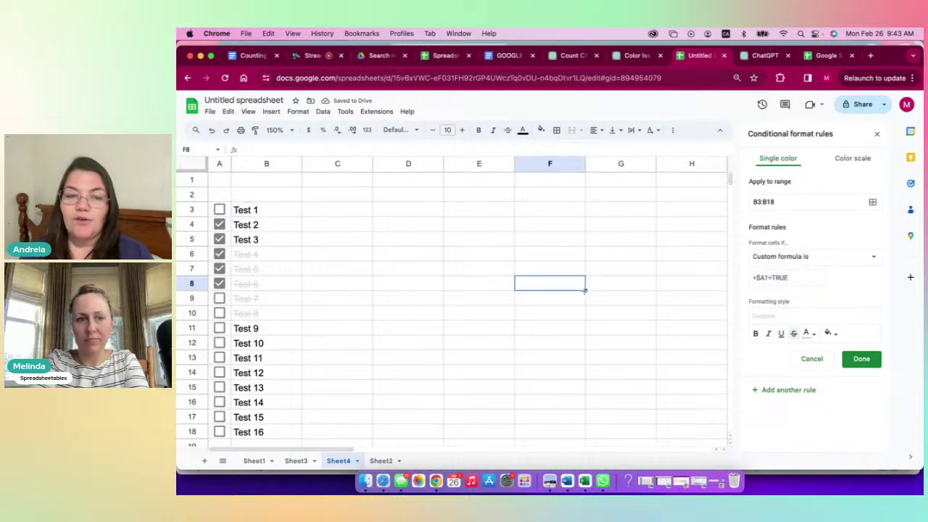
# - Clear the checkboxes in A4:A8 and tick only Test 2 in A4 to test which task the rule strikes through
pyautogui.click(219, 224)
pyautogui.click(219, 239)
pyautogui.click(219, 253)
pyautogui.click(219, 269)
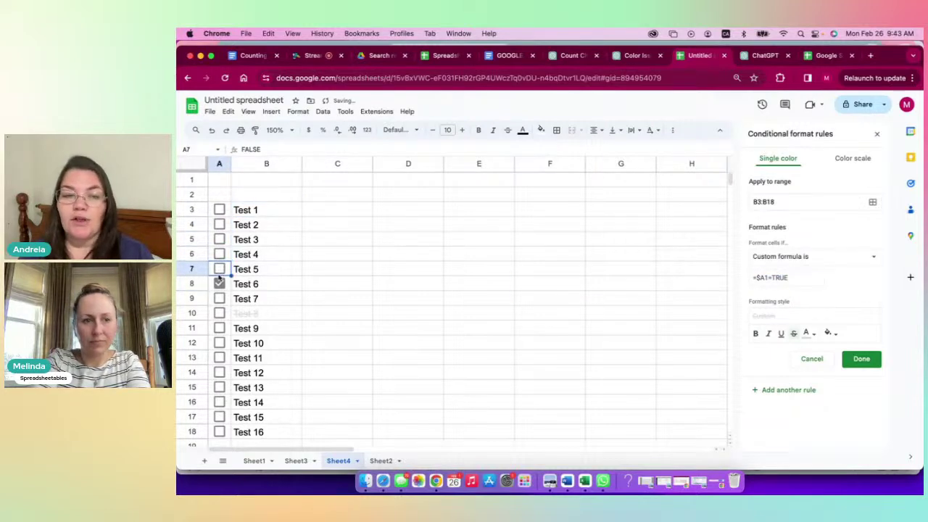
pyautogui.click(219, 284)
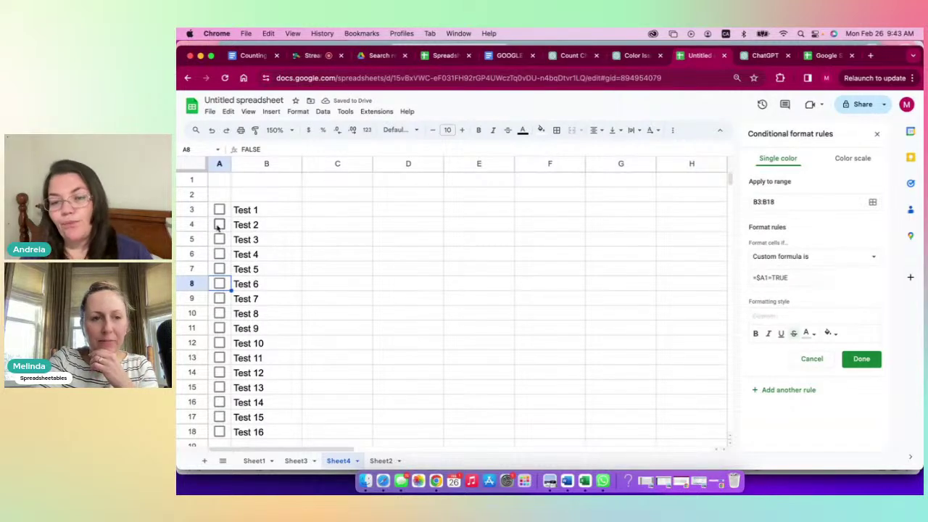
pyautogui.click(219, 225)
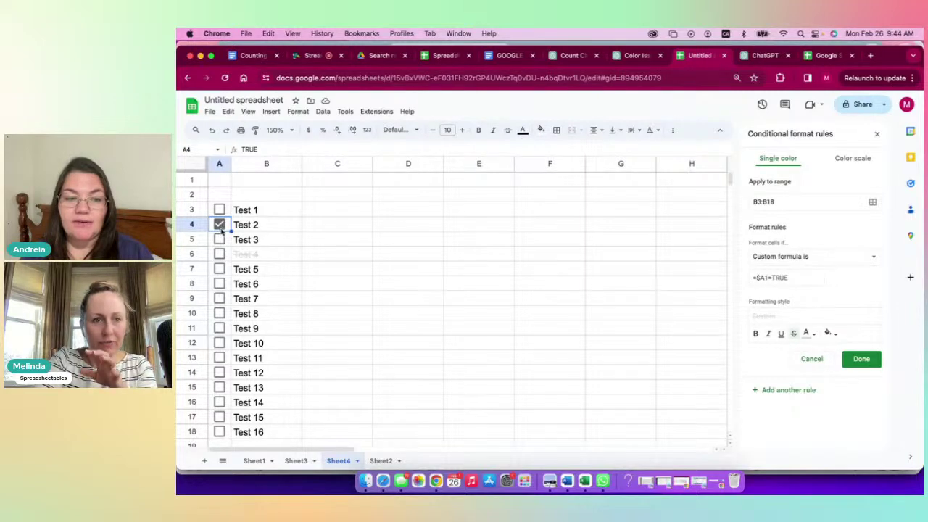
# - Switch to ChatGPT and send "When I check A4 as complete, B6 is the cell that has the strike through text and it should cell B4."
pyautogui.click(754, 55)
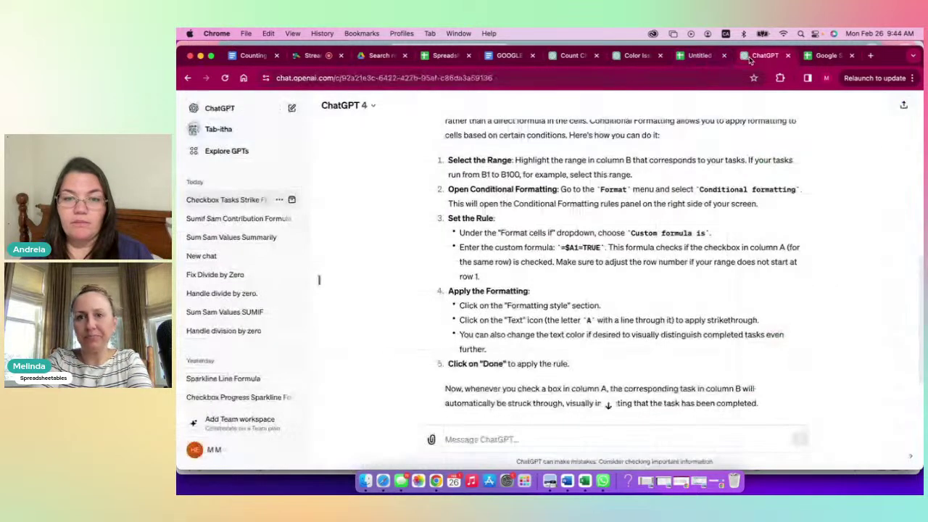
pyautogui.scroll(-5, 551, 326)
pyautogui.write('When')
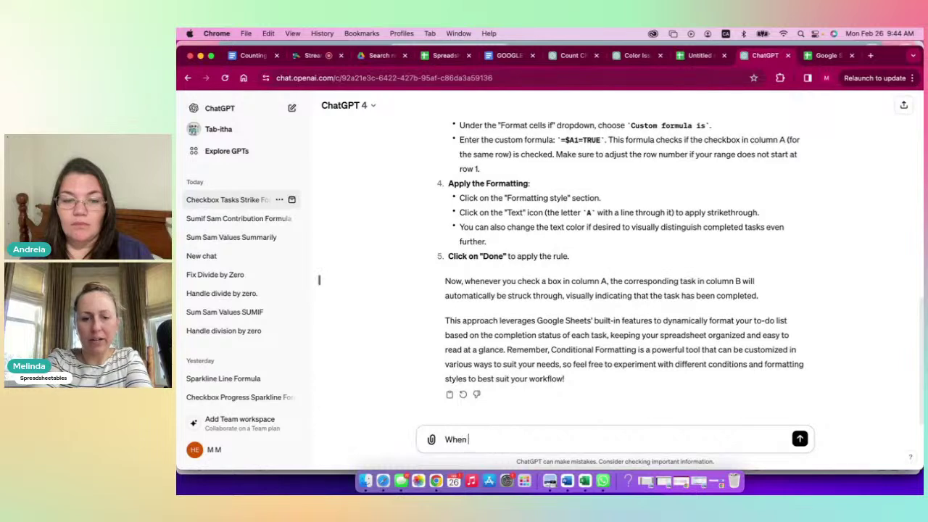
pyautogui.write(' I check A')
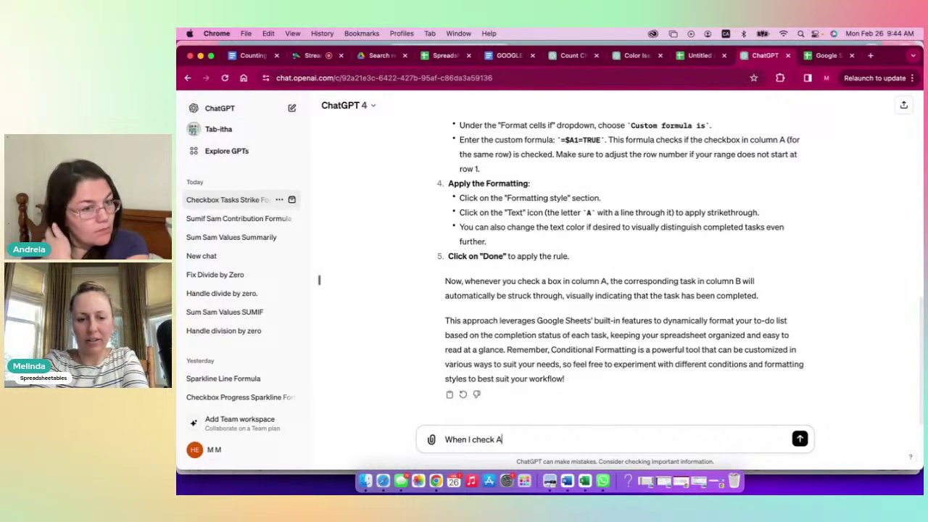
pyautogui.write('4')
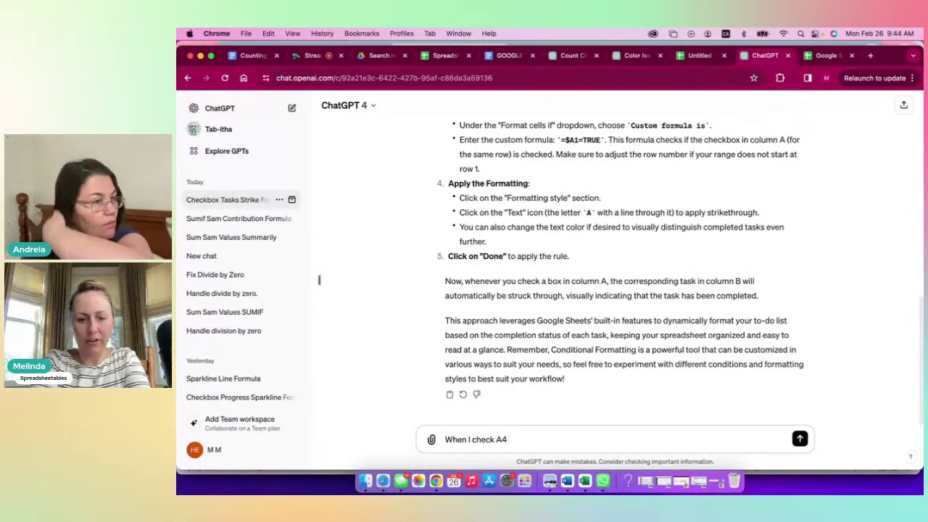
pyautogui.write(' AS OMPLETE')
pyautogui.press('BackSpace')
pyautogui.press('BackSpace')
pyautogui.press('BackSpace')
pyautogui.press('BackSpace')
pyautogui.press('BackSpace')
pyautogui.press('BackSpace')
pyautogui.press('BackSpace')
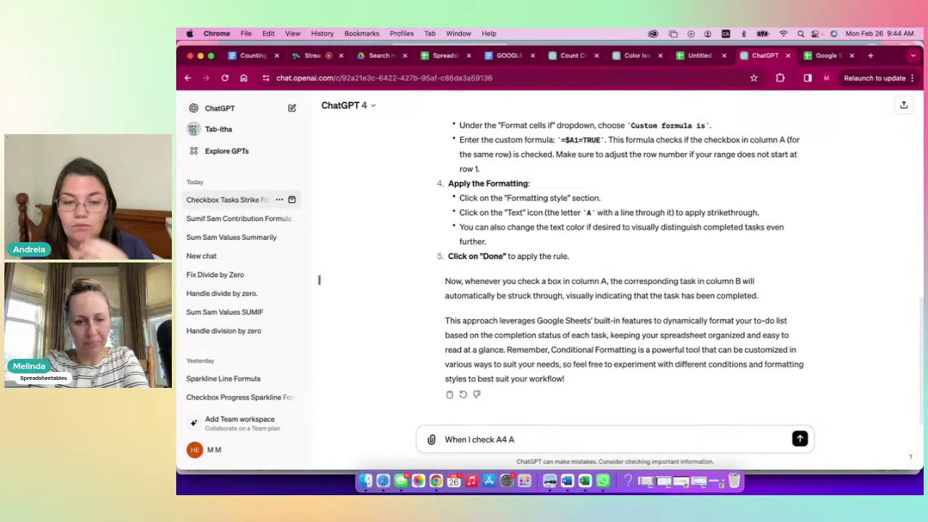
pyautogui.write('as complete,')
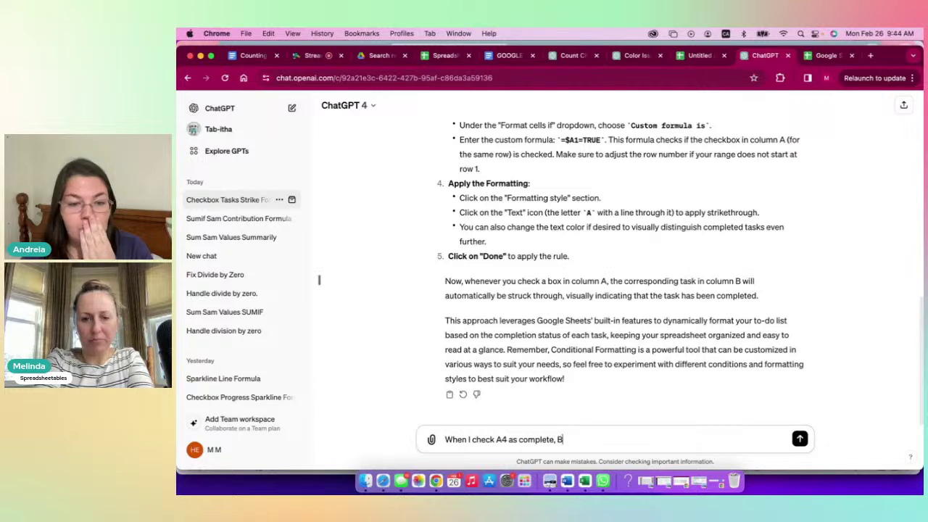
pyautogui.write(' B6')
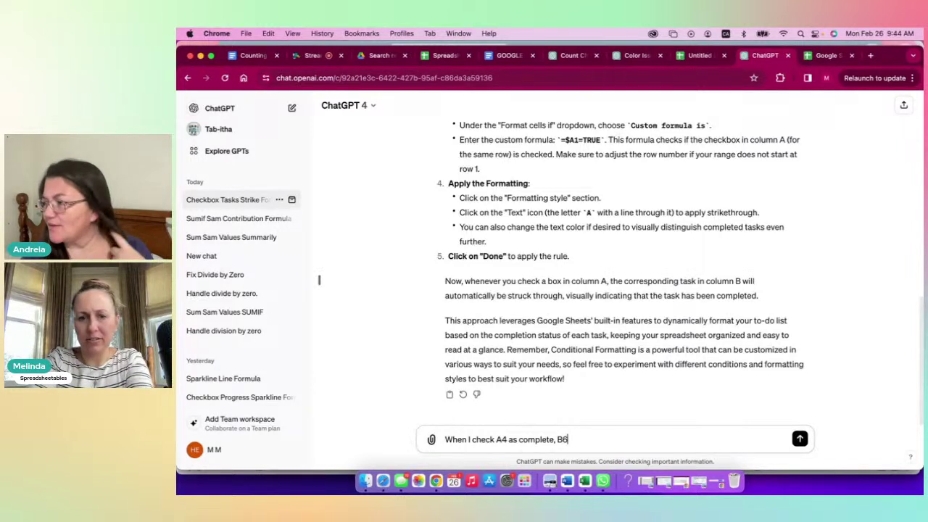
pyautogui.write(' is t')
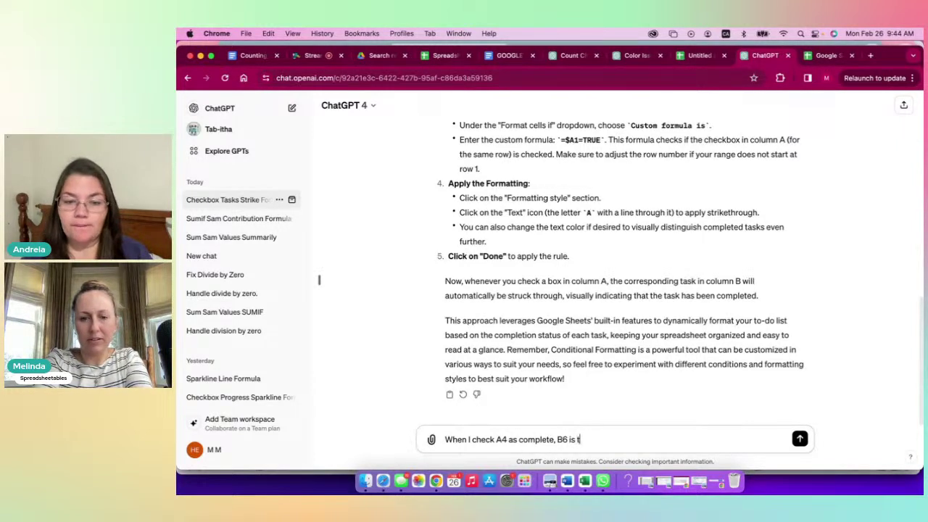
pyautogui.write('he ce')
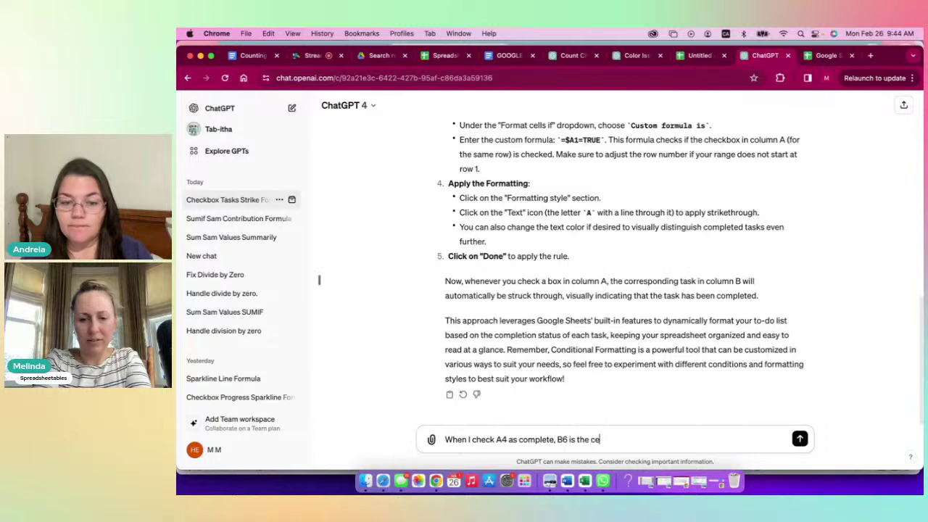
pyautogui.write('ll that')
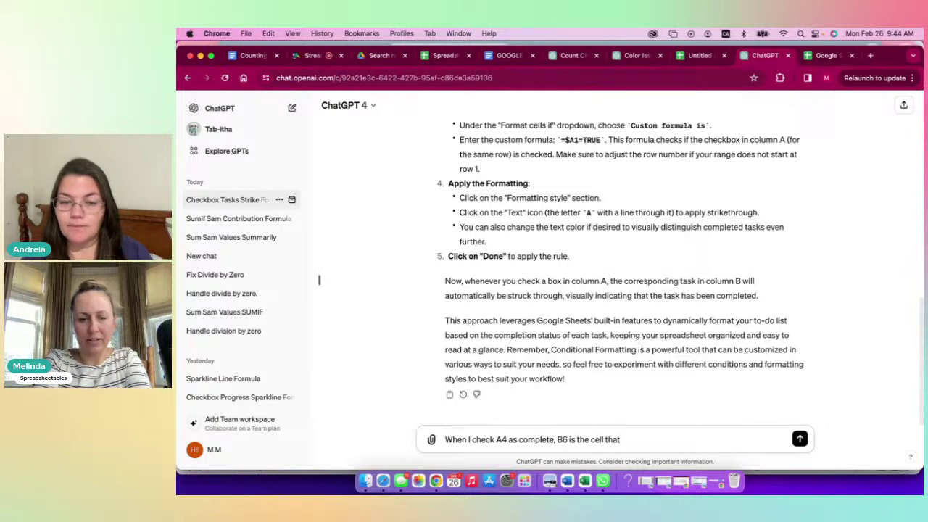
pyautogui.write(' has the strike')
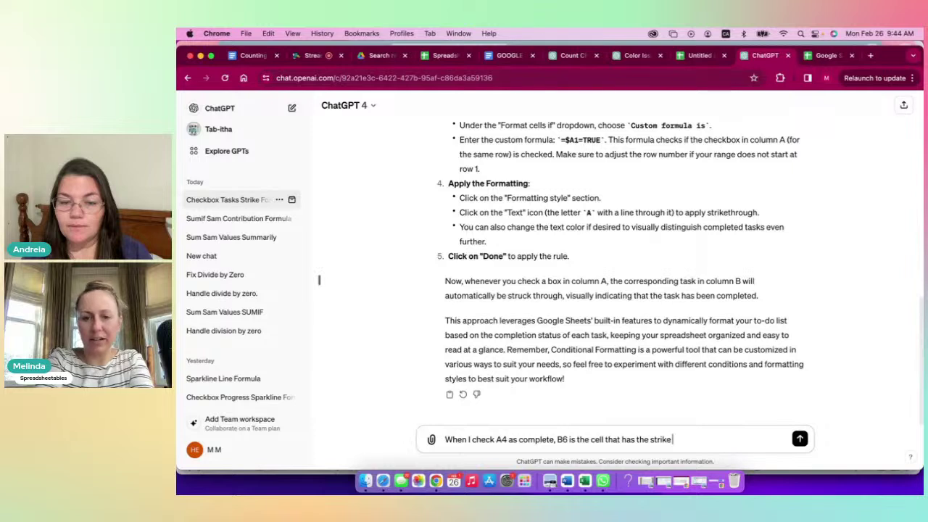
pyautogui.write(' through text')
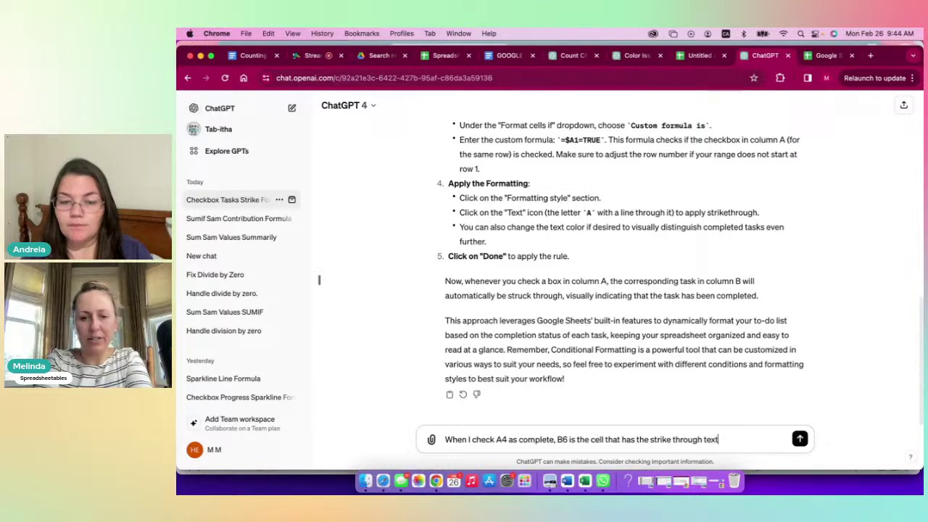
pyautogui.write(' and it should')
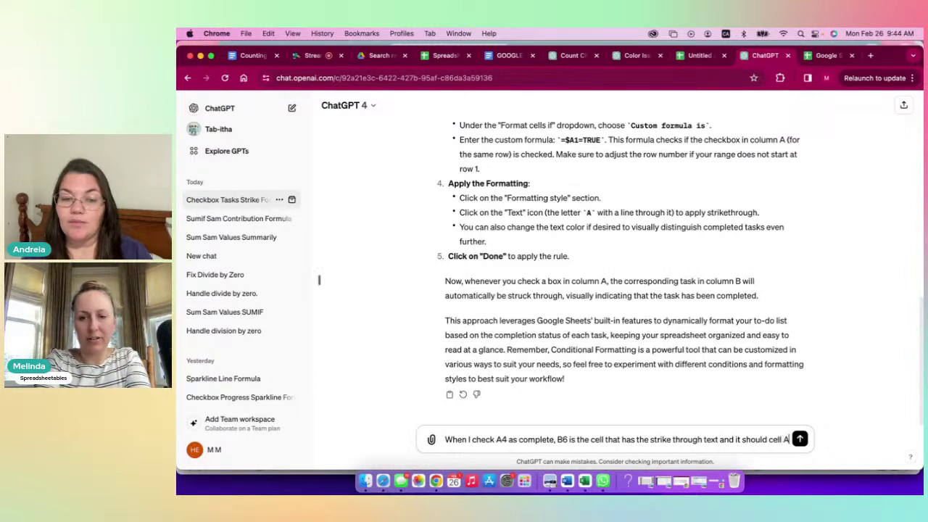
pyautogui.write('cell ')
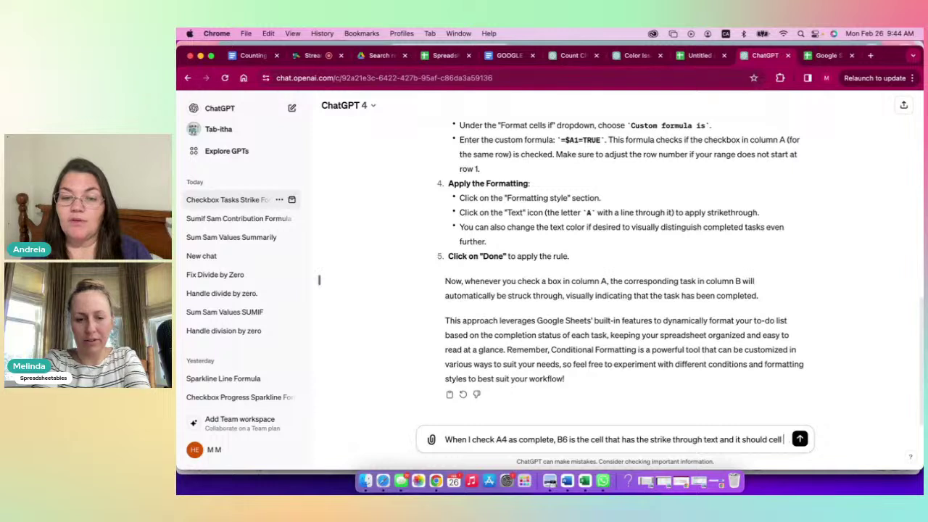
pyautogui.write('B4.')
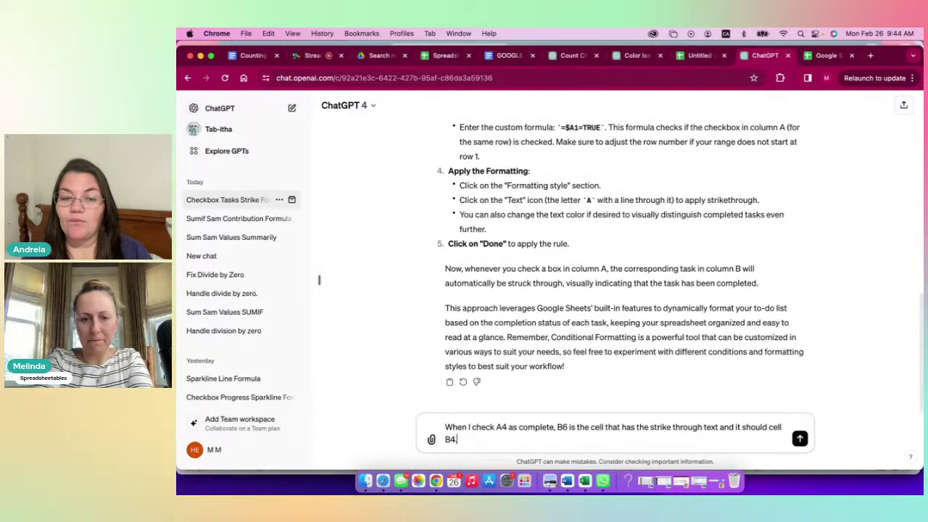
pyautogui.press('Return')
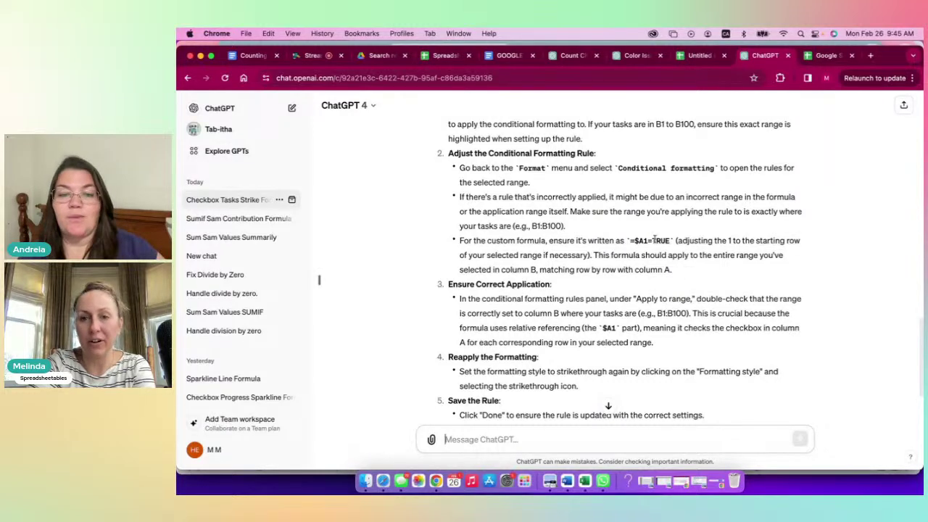
# - Review ChatGPT's troubleshooting advice on the rule's range, its custom formula and reapplying the strikethrough formatting
pyautogui.scroll(-2, 633, 258)
pyautogui.scroll(-2, 632, 256)
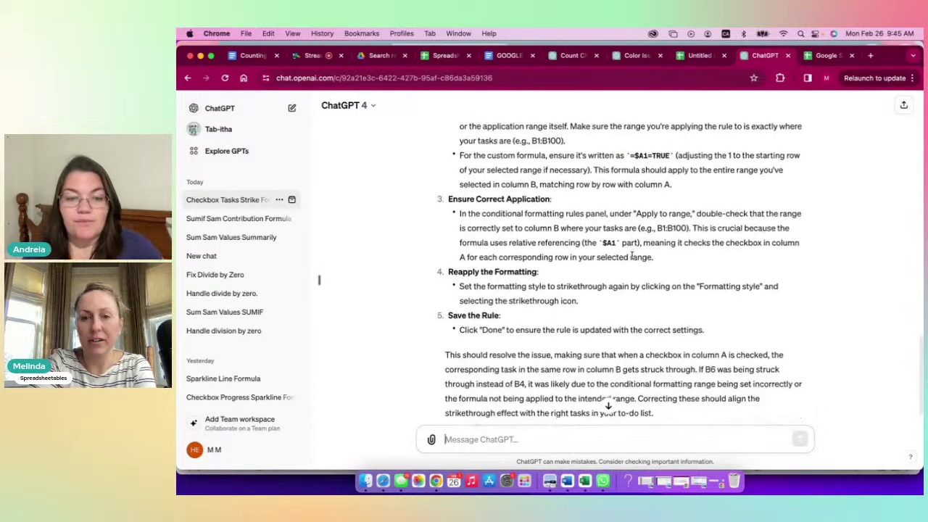
pyautogui.scroll(2, 633, 255)
pyautogui.scroll(5, 633, 255)
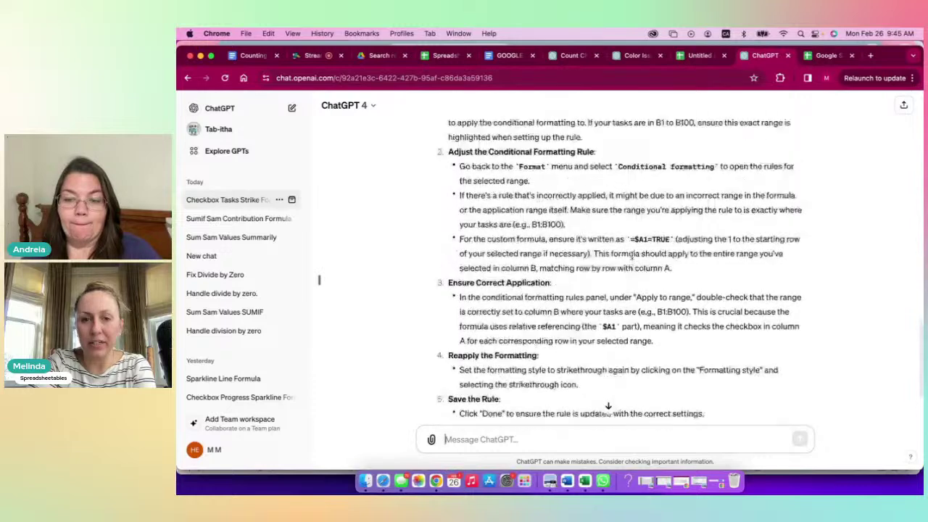
pyautogui.scroll(-1, 633, 259)
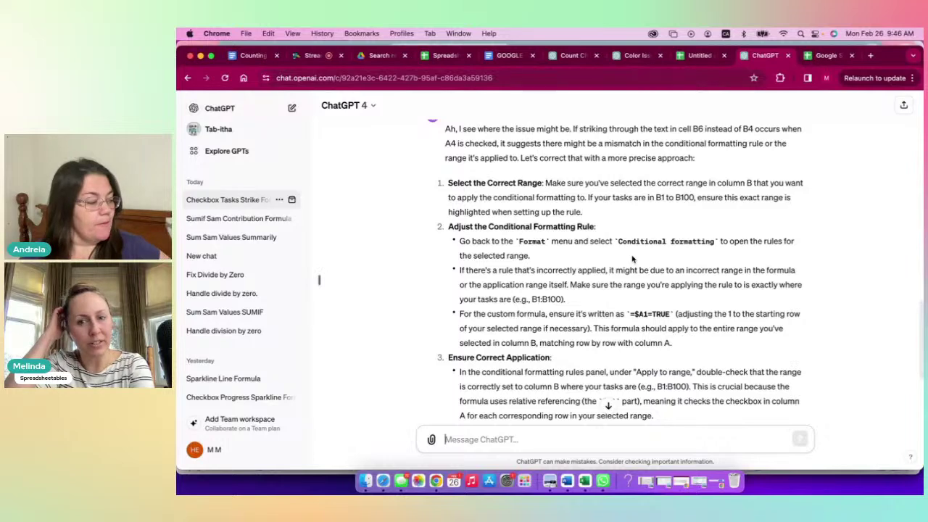
pyautogui.scroll(-5, 603, 269)
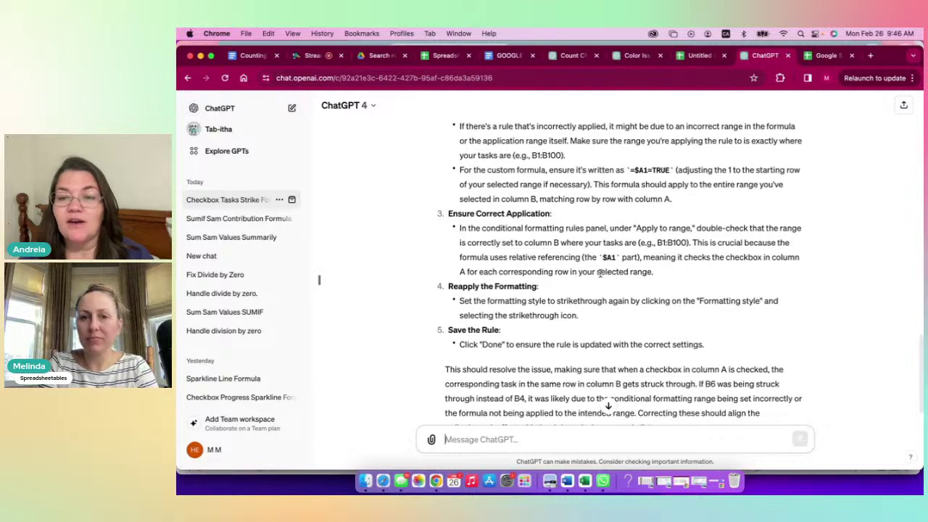
# - Send "I still don't understand. I am very new to Google Sheets can you explain it to me as a 5 year old" and read the reply
pyautogui.write('I')
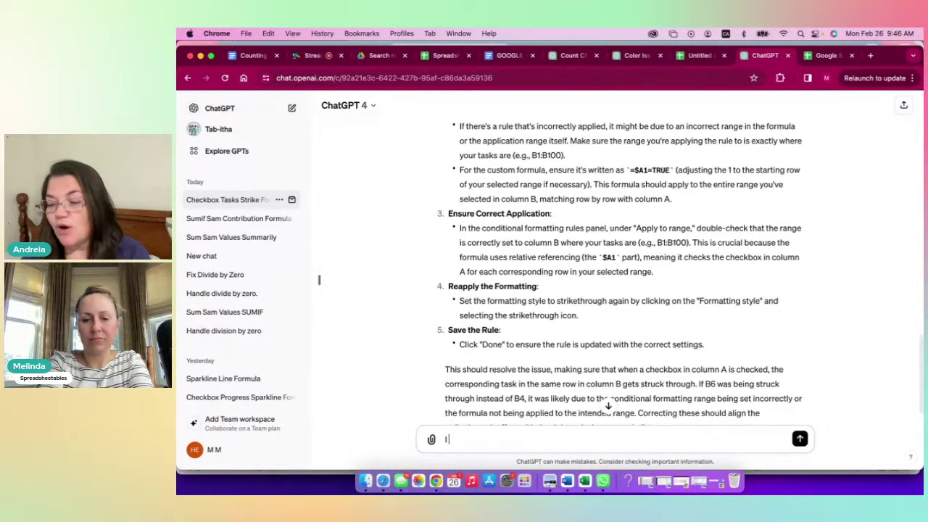
pyautogui.write(" still don't")
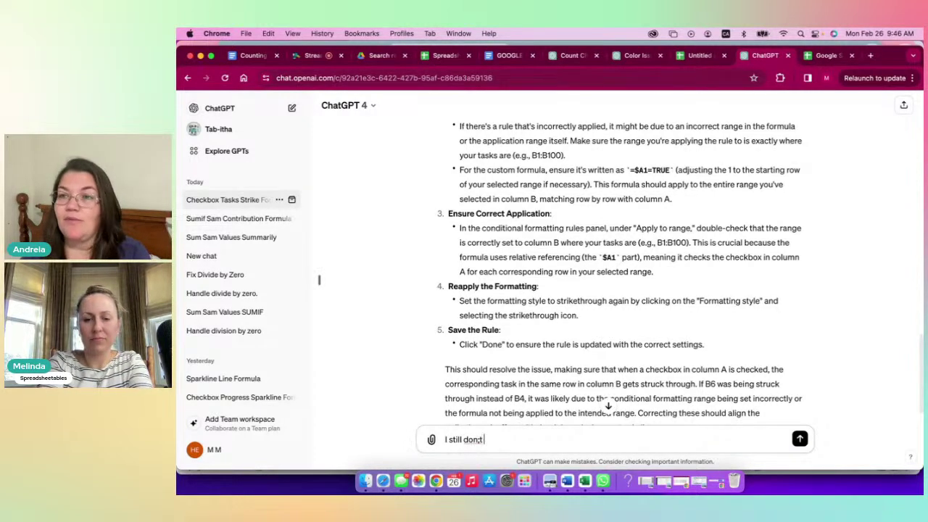
pyautogui.write(' understand')
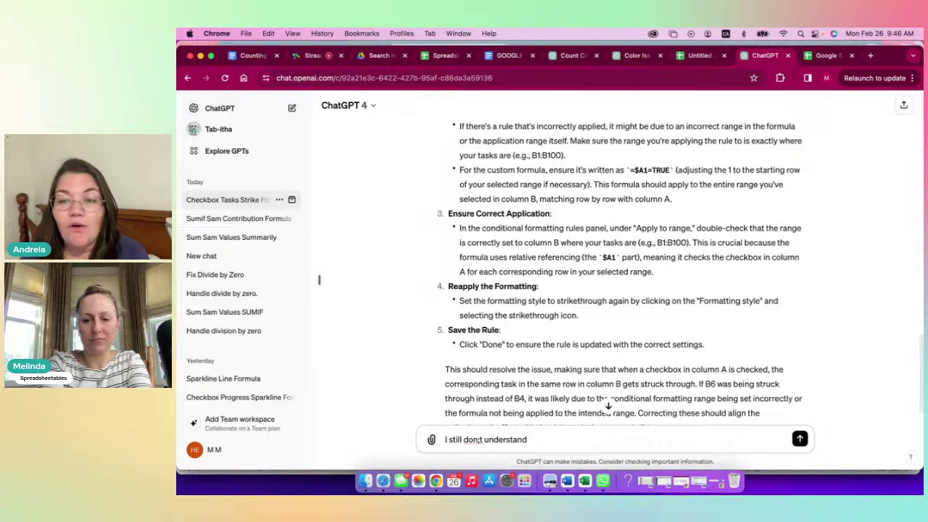
pyautogui.write('. i am ')
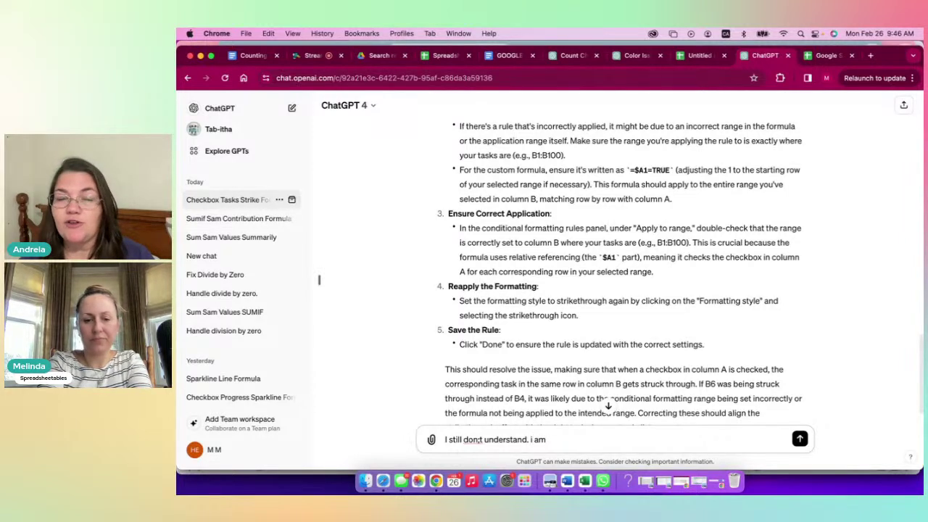
pyautogui.write(' am v')
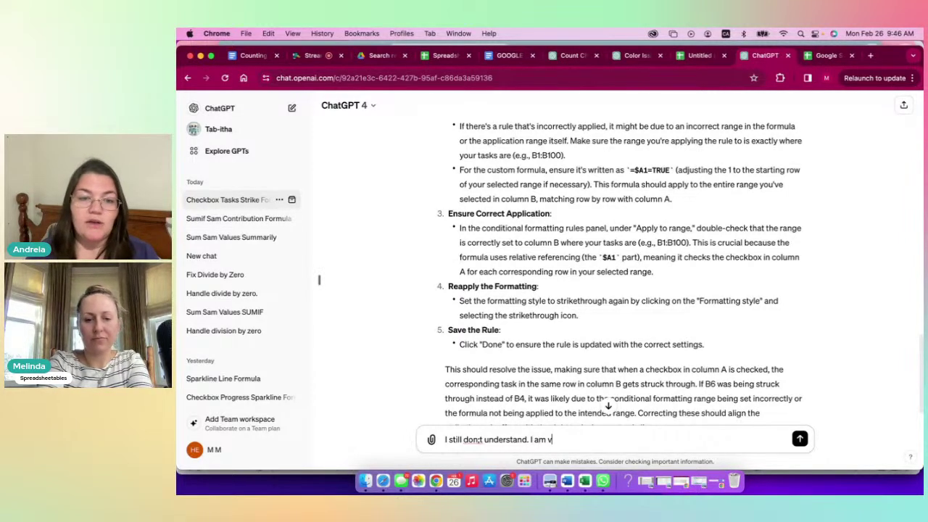
pyautogui.write('ery new to Goog')
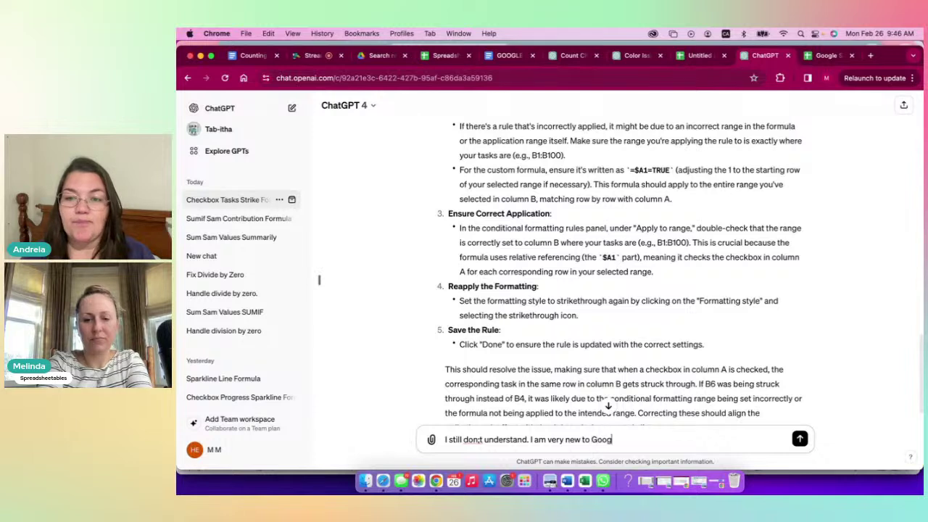
pyautogui.write('le Sheets')
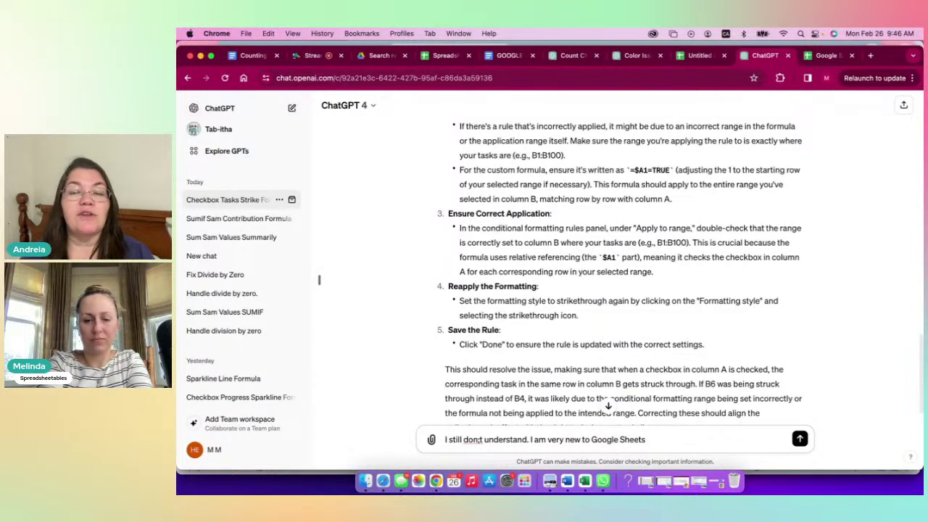
pyautogui.write(' can you expl')
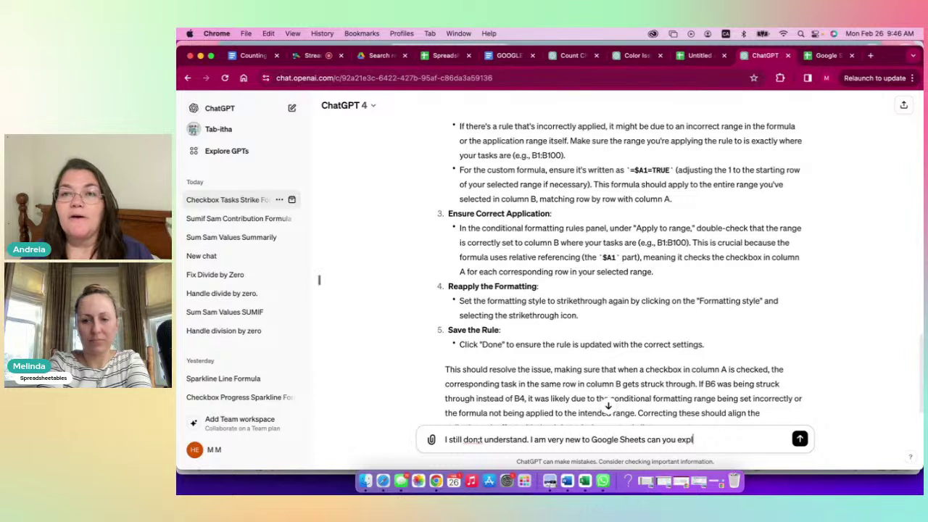
pyautogui.write('inain it to a')
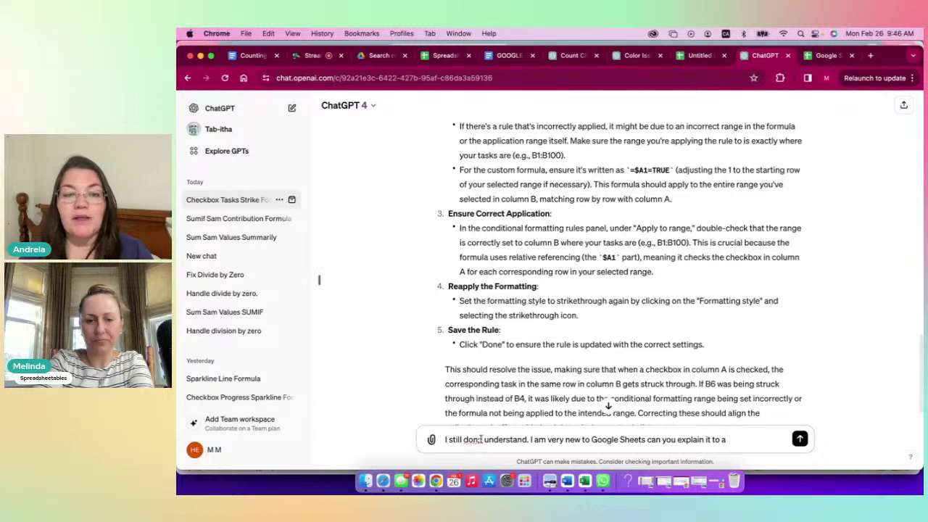
pyautogui.click(479, 439)
pyautogui.write("'")
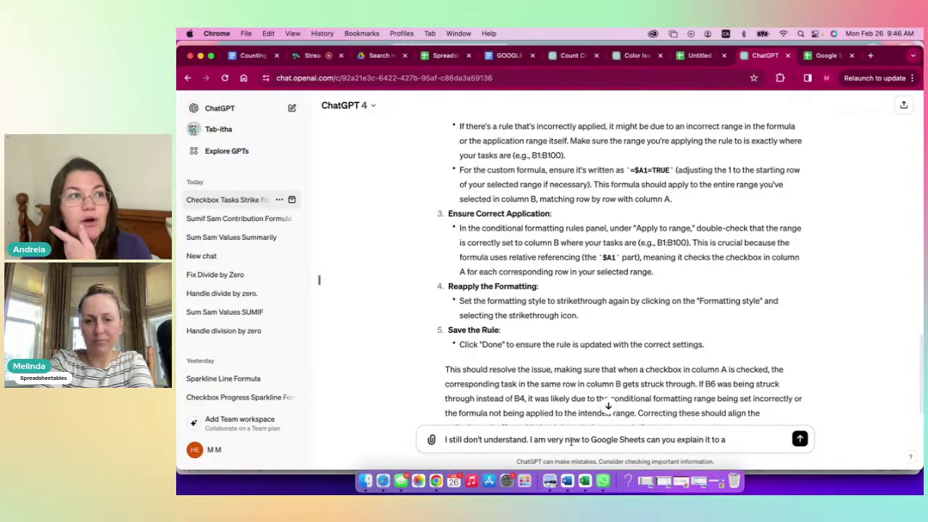
pyautogui.click(739, 439)
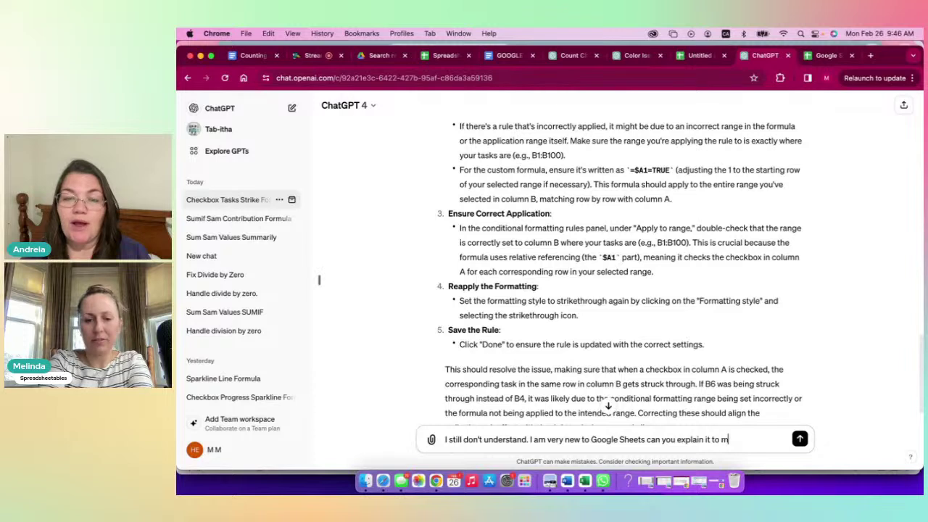
pyautogui.write('a 5 year old/.')
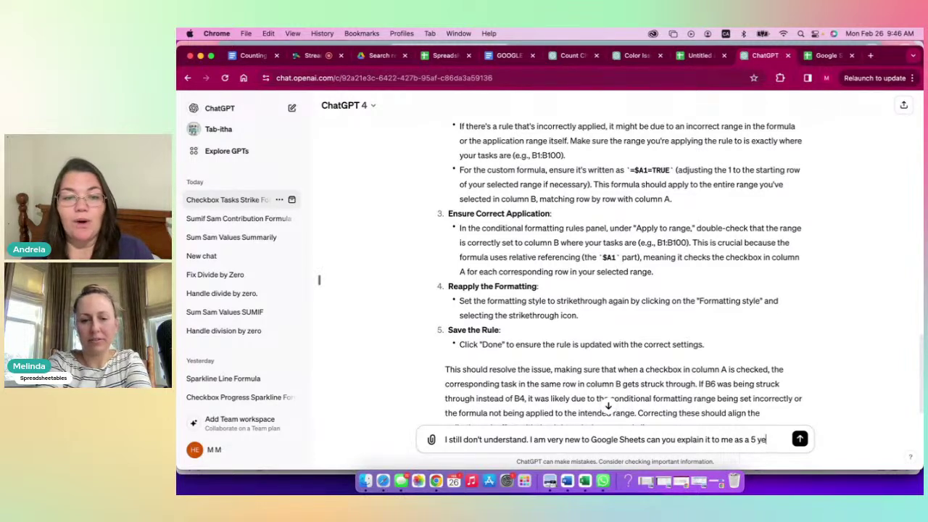
pyautogui.press('BackSpace')
pyautogui.press('BackSpace')
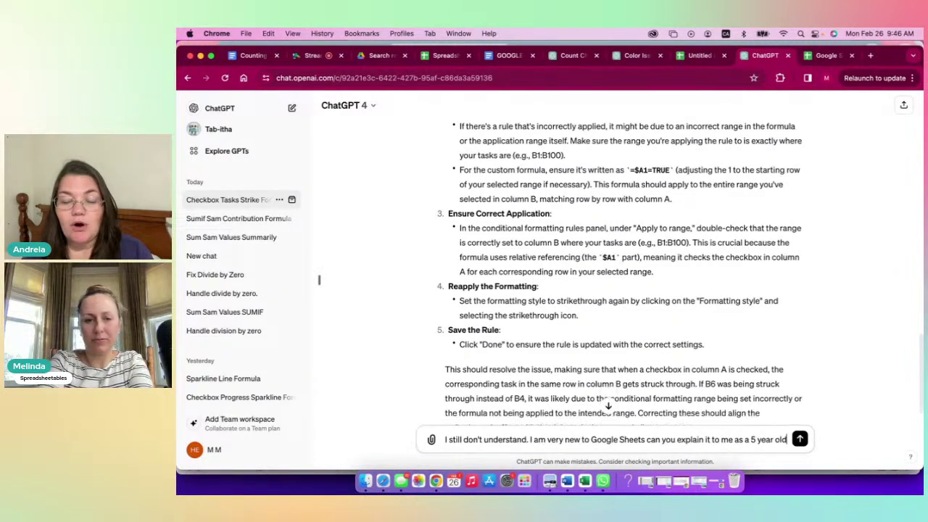
pyautogui.press('Return')
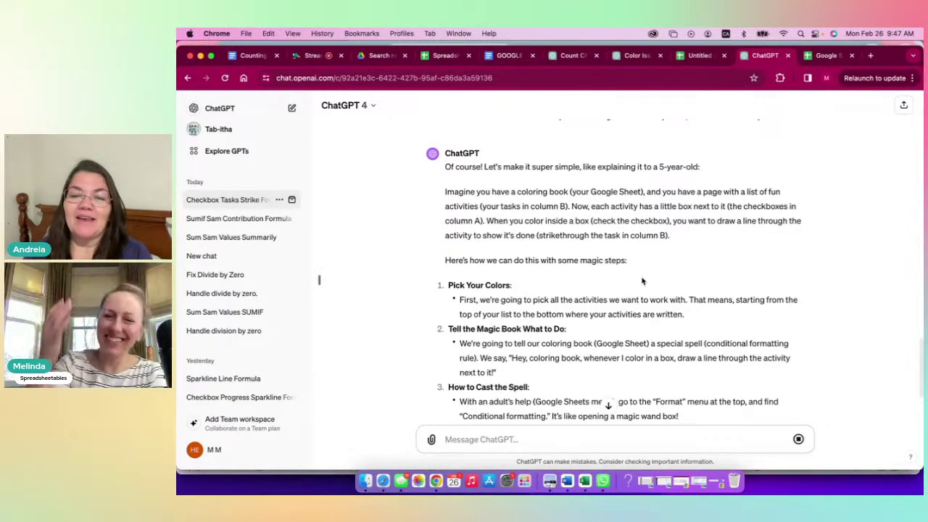
pyautogui.scroll(-3, 641, 281)
pyautogui.scroll(-3, 641, 281)
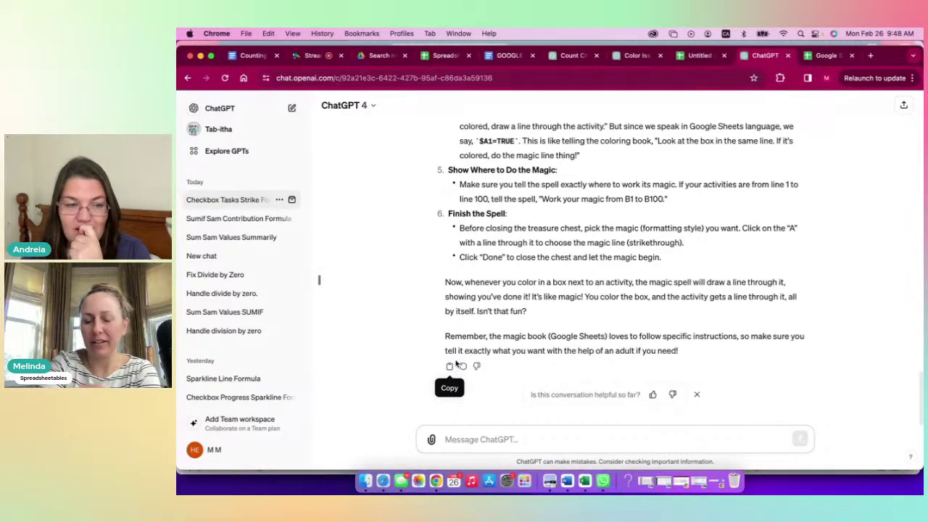
# - Go back to the opening prompt about striking through column B tasks, highlight its full text and look over the start of ChatGPT's first reply
pyautogui.scroll(10, 670, 284)
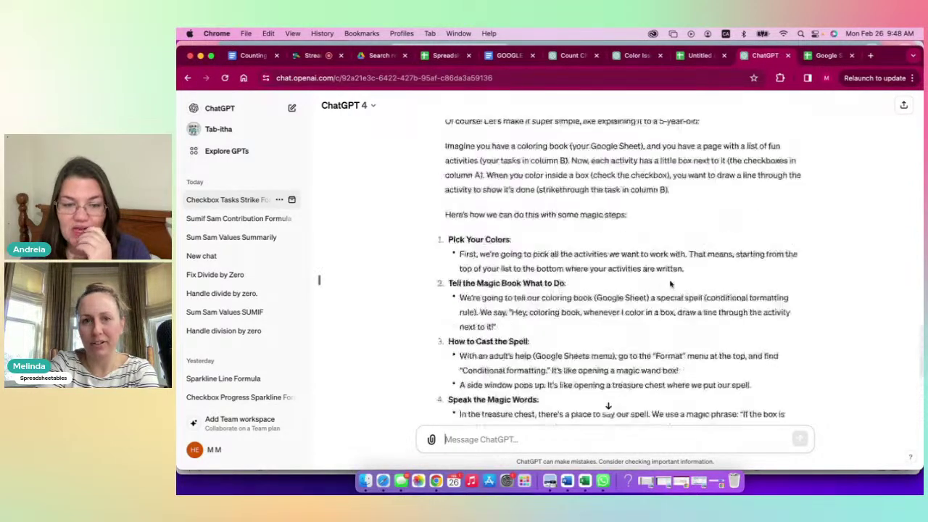
pyautogui.scroll(15, 670, 284)
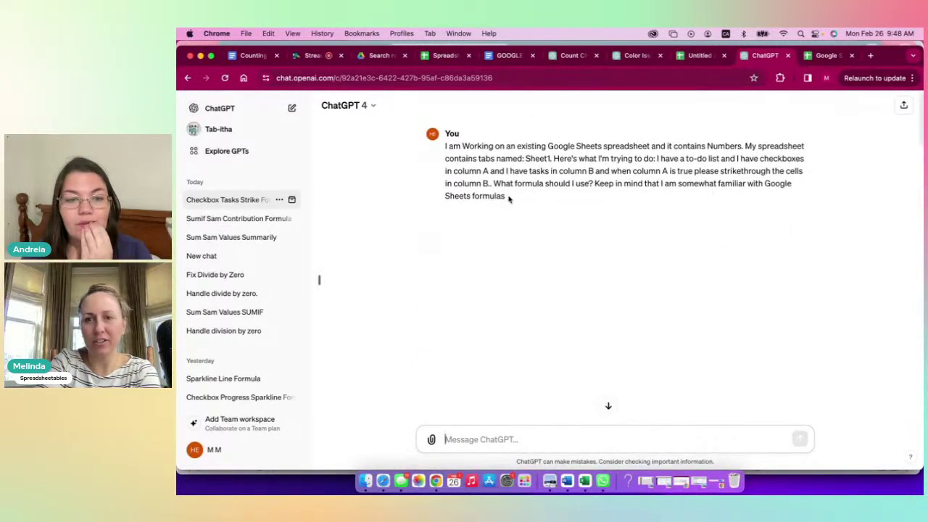
pyautogui.moveTo(509, 201); pyautogui.dragTo(444, 152)
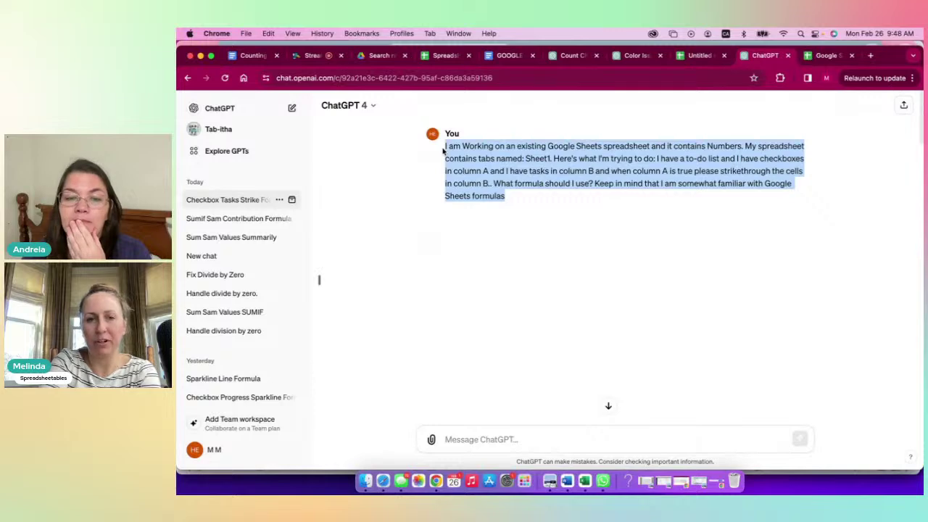
pyautogui.scroll(-5, 568, 265)
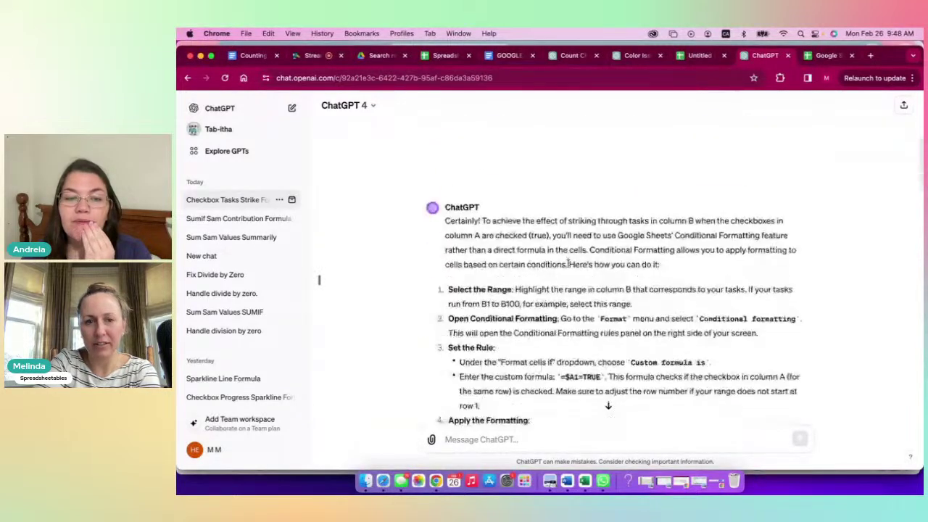
pyautogui.scroll(1, 568, 265)
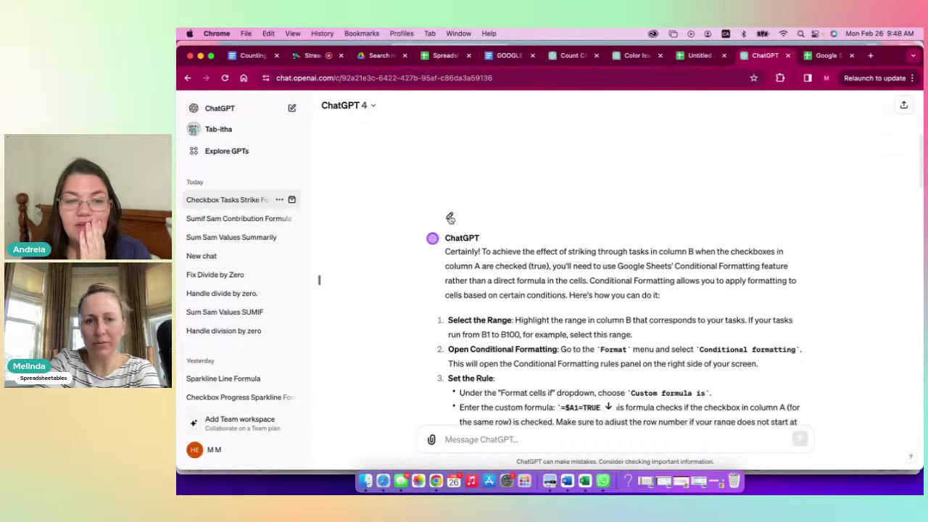
pyautogui.scroll(5, 495, 174)
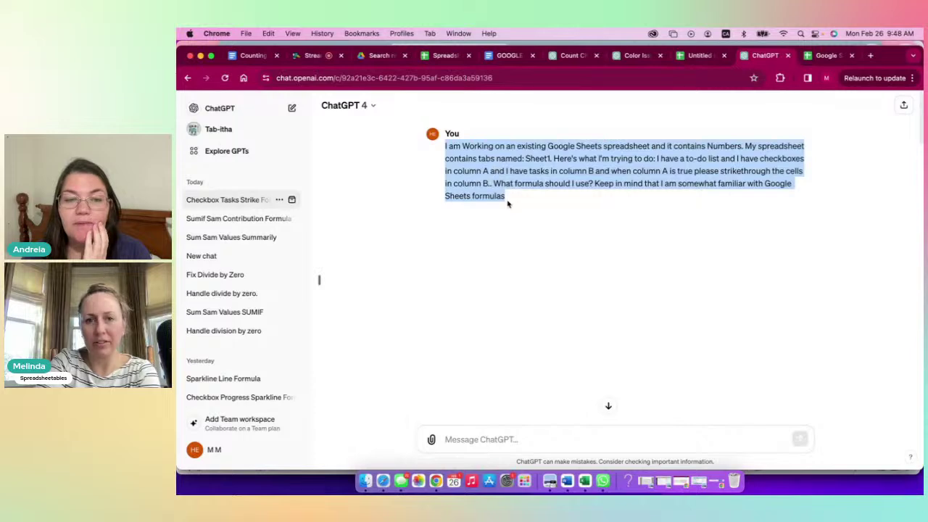
# - Review the whole conversation from the 5-year-old explanation back through the A4/B6 troubleshooting exchange to the opening prompt
pyautogui.scroll(-15, 472, 309)
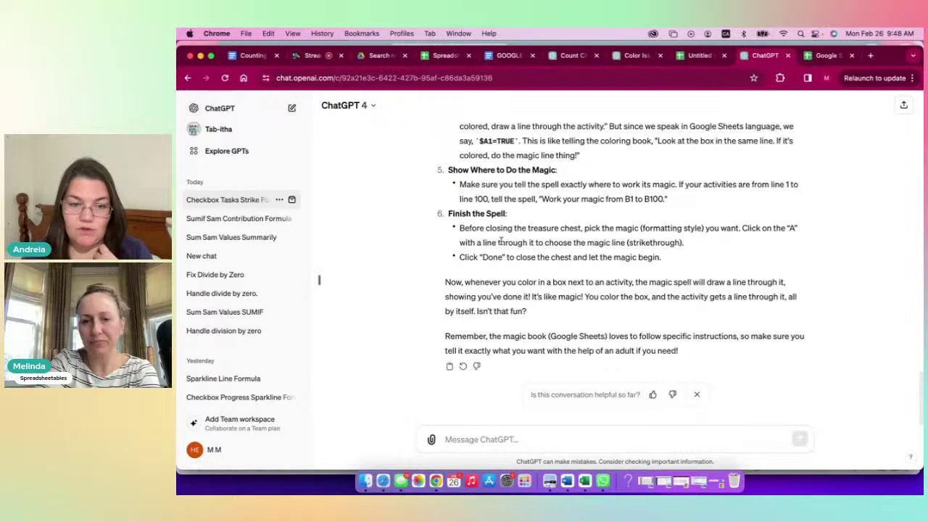
pyautogui.scroll(5, 501, 242)
pyautogui.scroll(-5, 500, 242)
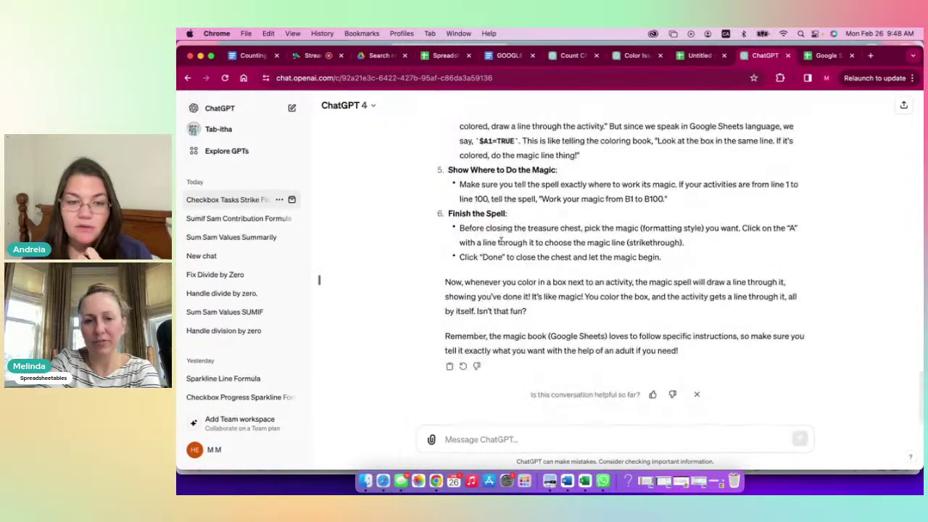
pyautogui.scroll(10, 450, 363)
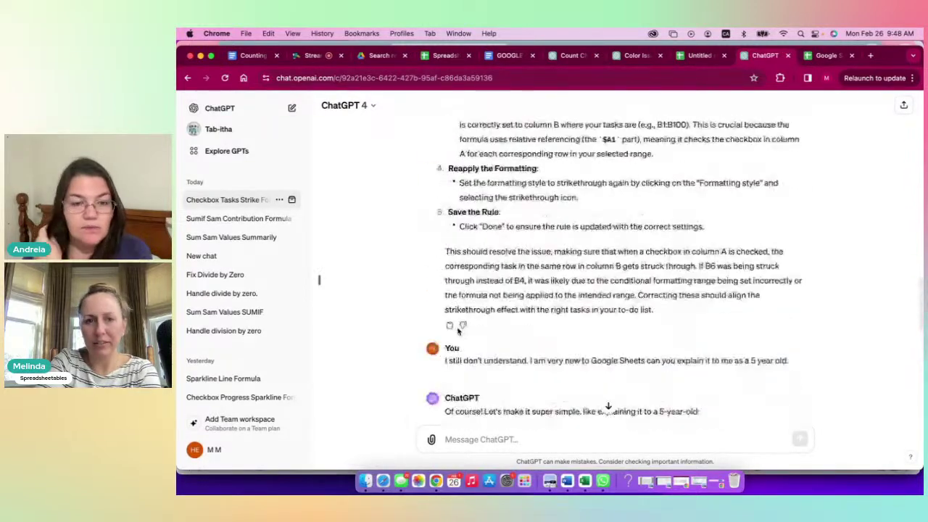
pyautogui.scroll(1, 458, 330)
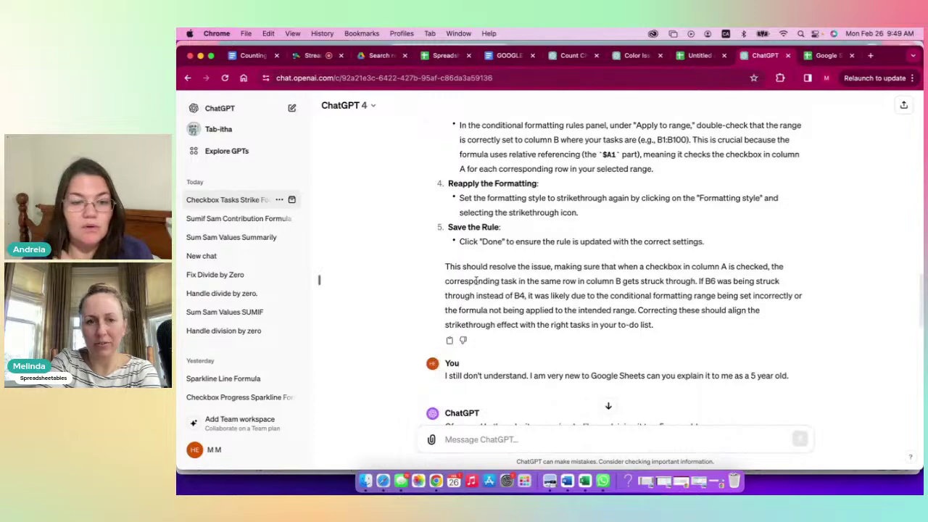
pyautogui.scroll(10, 478, 283)
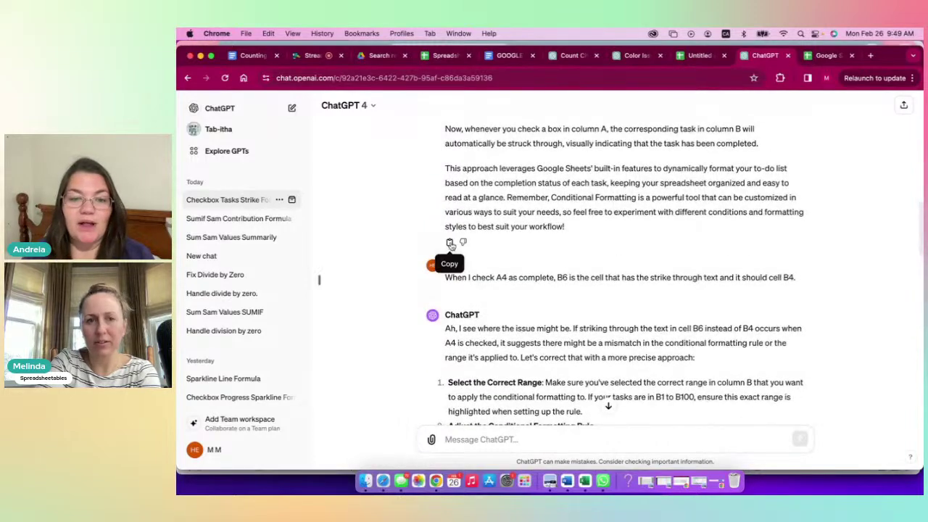
pyautogui.scroll(10, 456, 236)
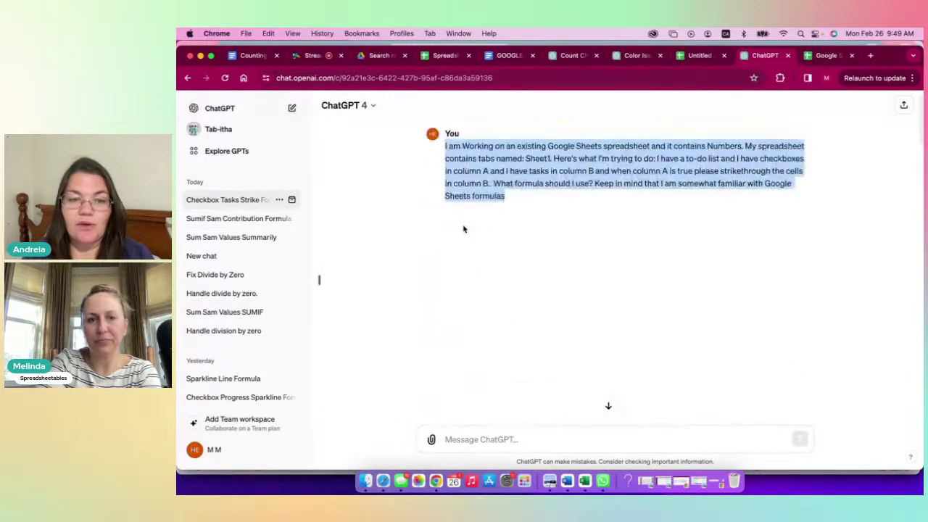
pyautogui.scroll(-5, 464, 230)
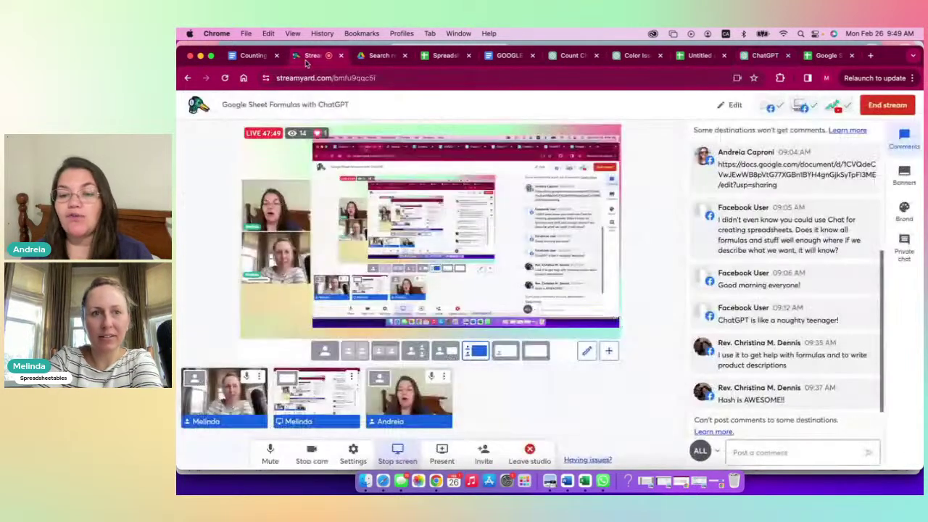
# - Switch to the StreamYard studio and stop sharing the screen
pyautogui.click(305, 58)
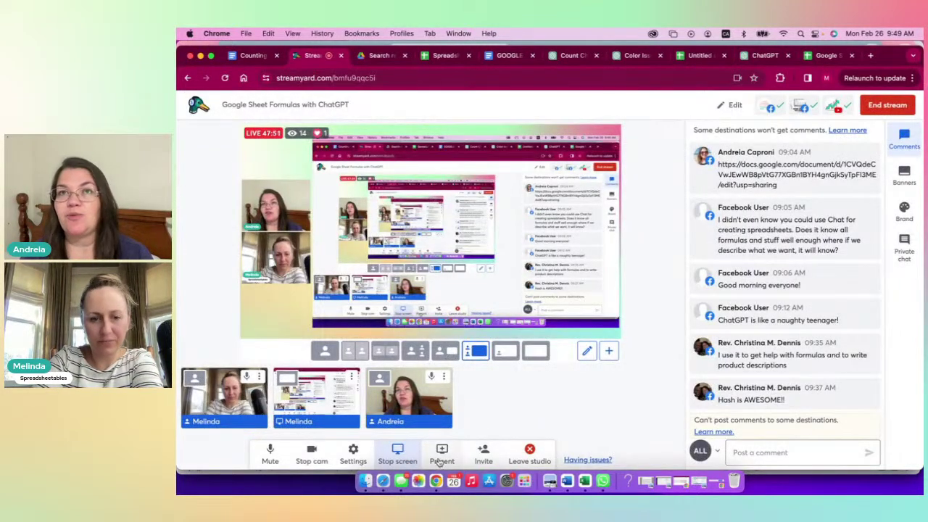
pyautogui.click(408, 455)
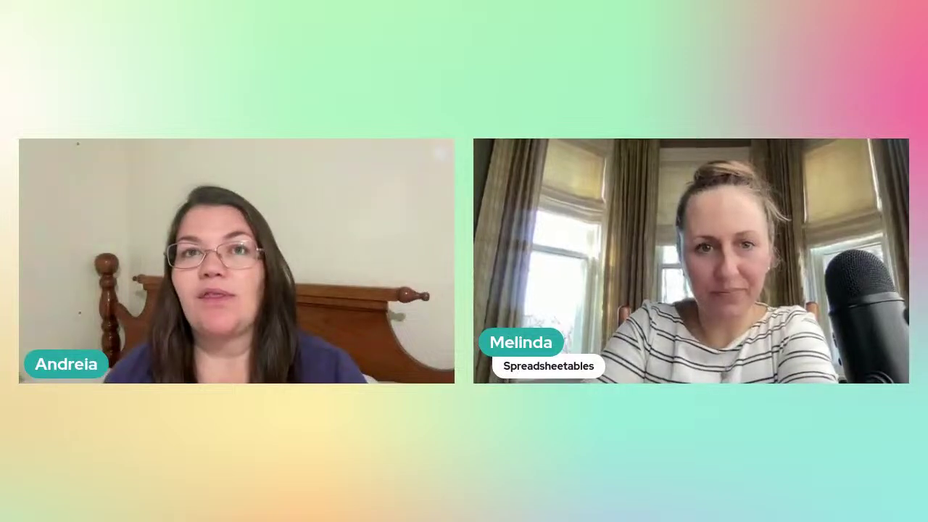